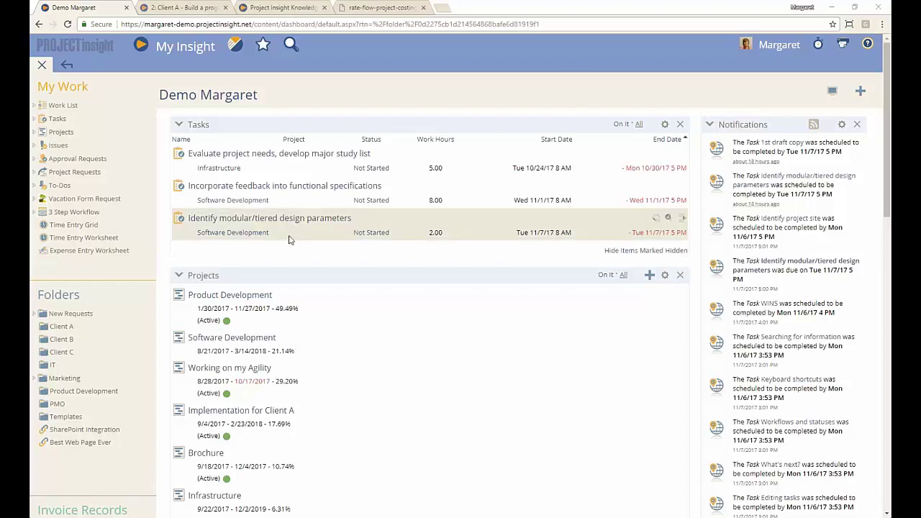
Add a new project named "Client A - Build a program" in the Client A folder
click(71, 328)
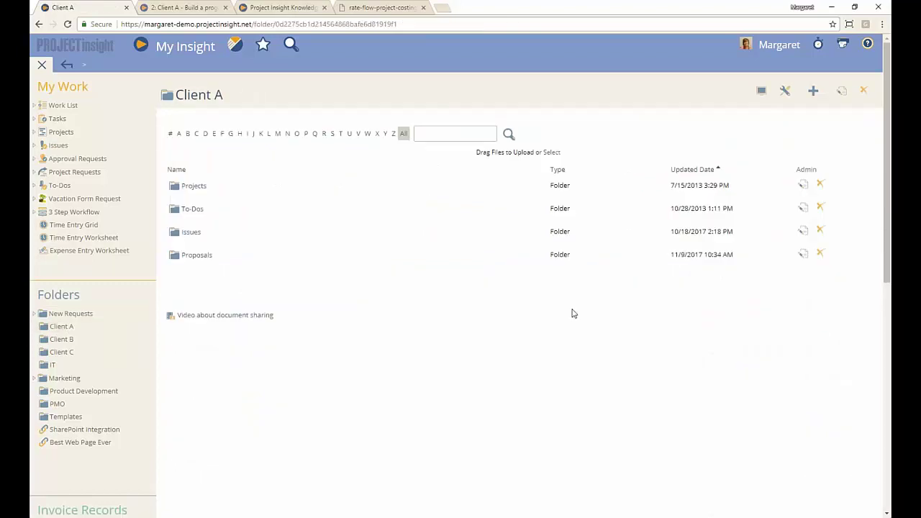
click(813, 90)
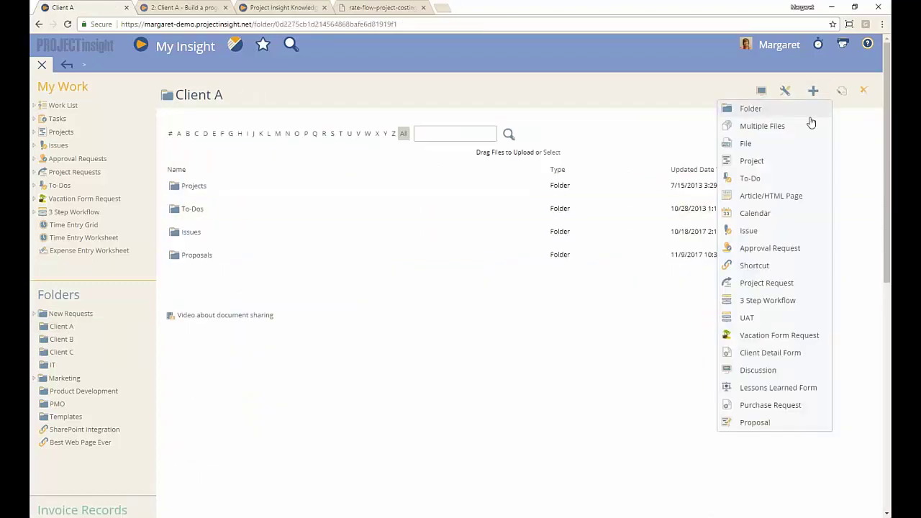
click(797, 160)
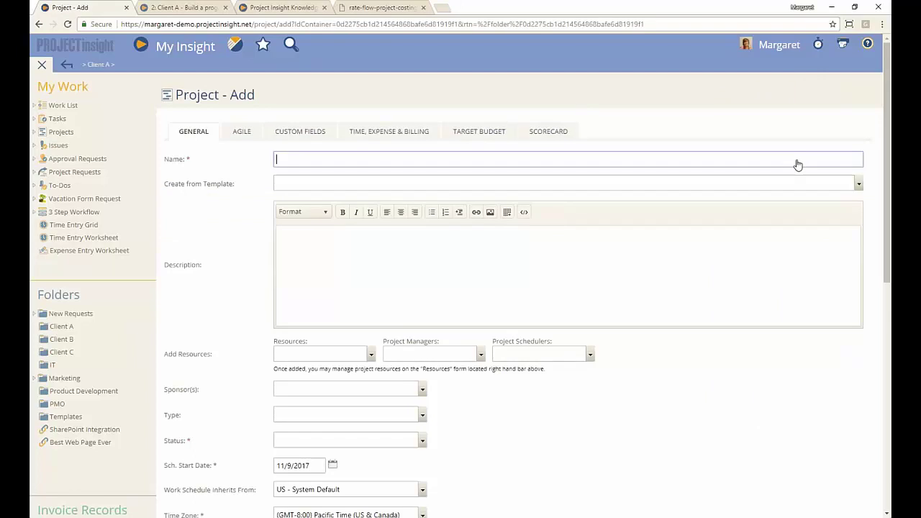
text(Client A)
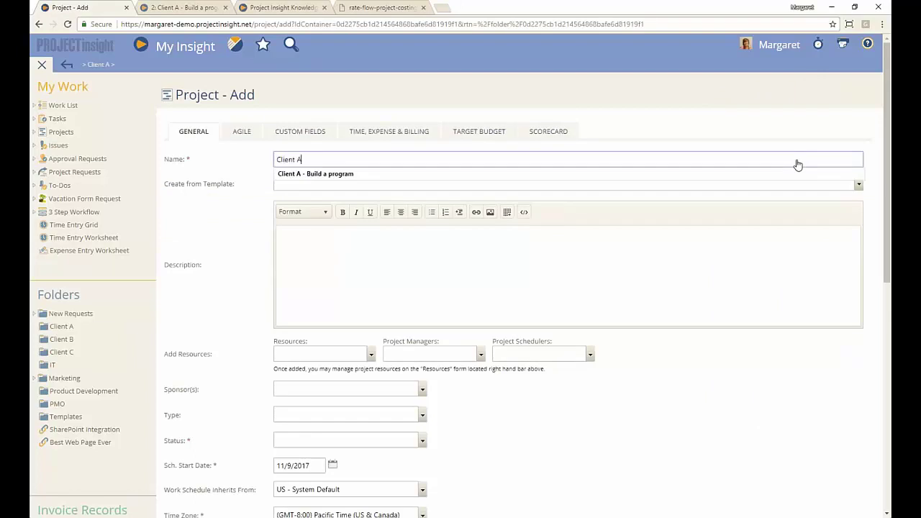
key(Down)
key(Tab)
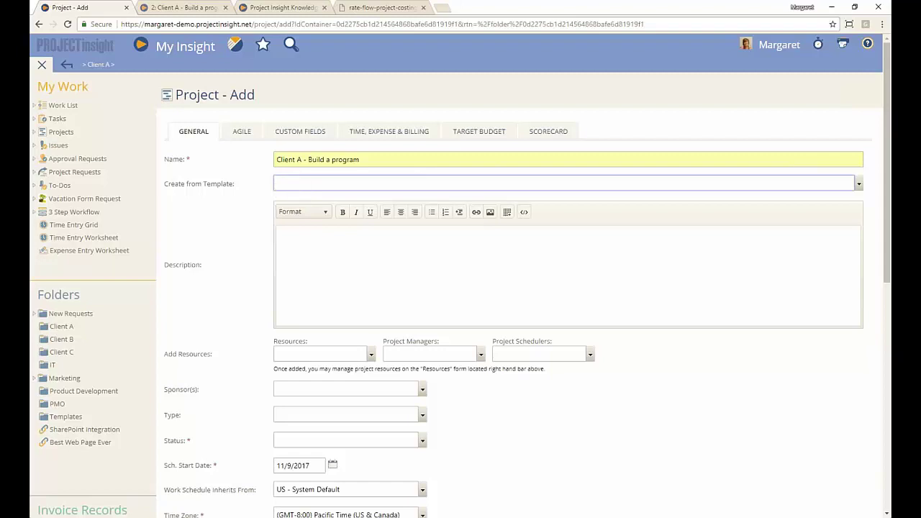
Base the new project on the Template of Software Development
scroll(424, 221, down, 5)
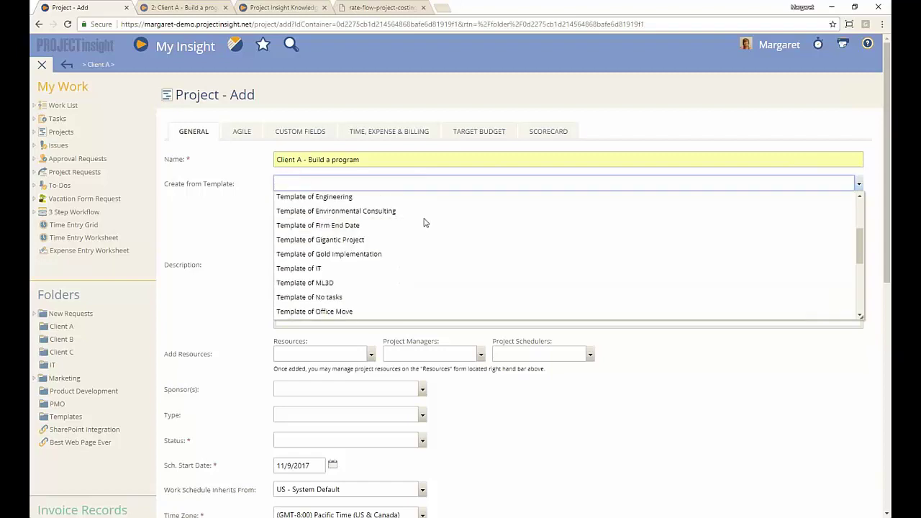
scroll(424, 222, down, 2)
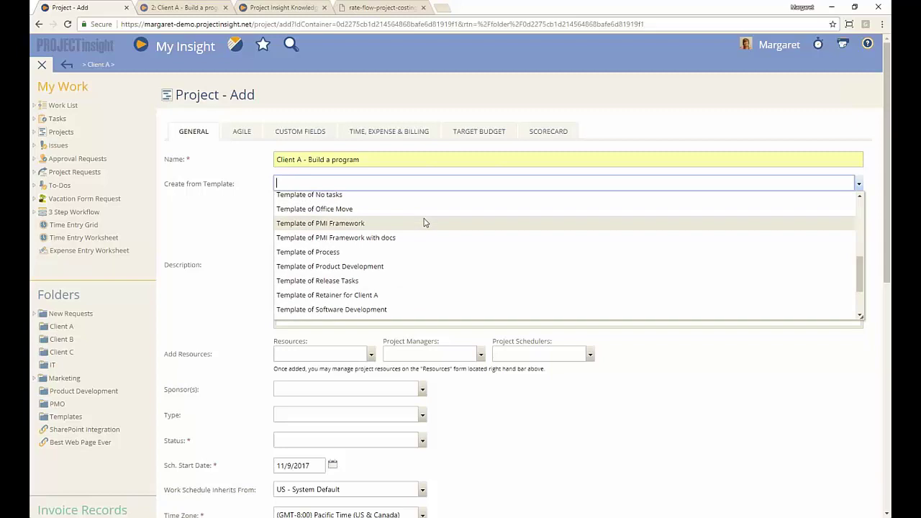
click(374, 295)
click(373, 182)
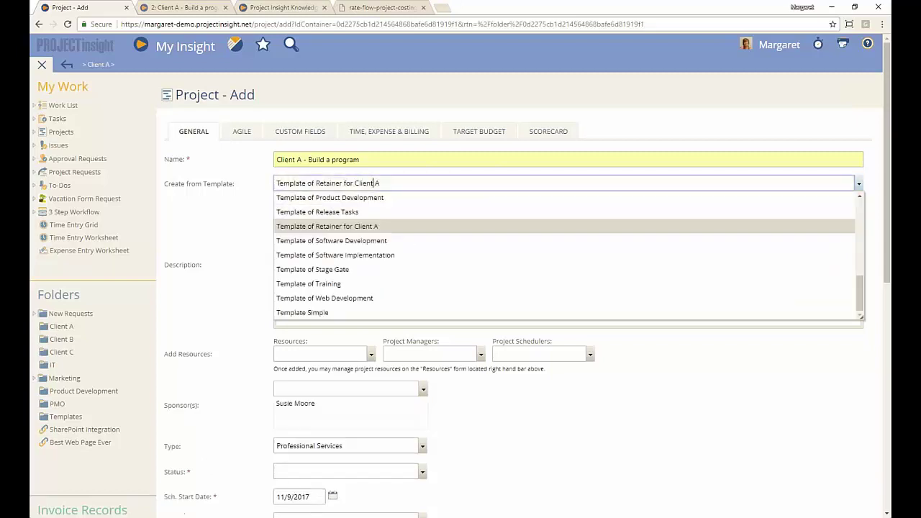
click(366, 241)
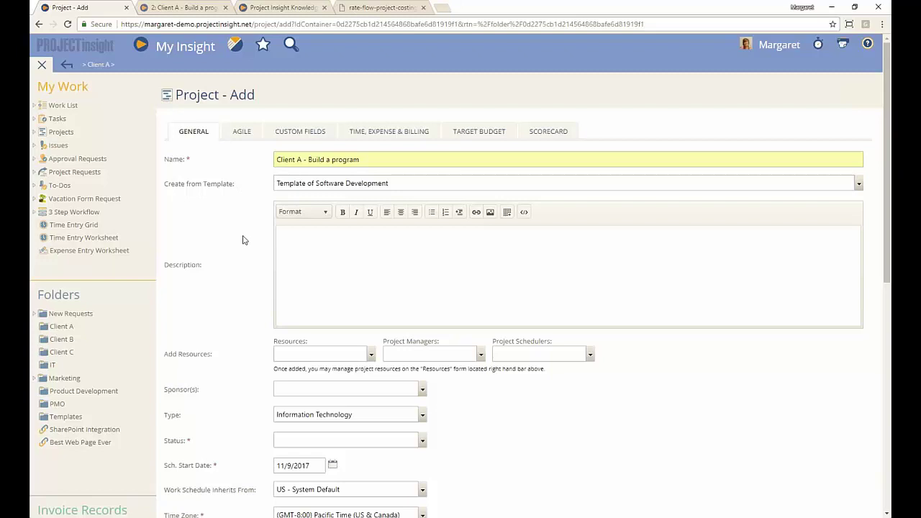
Set the project's status to Active
scroll(242, 239, down, 1)
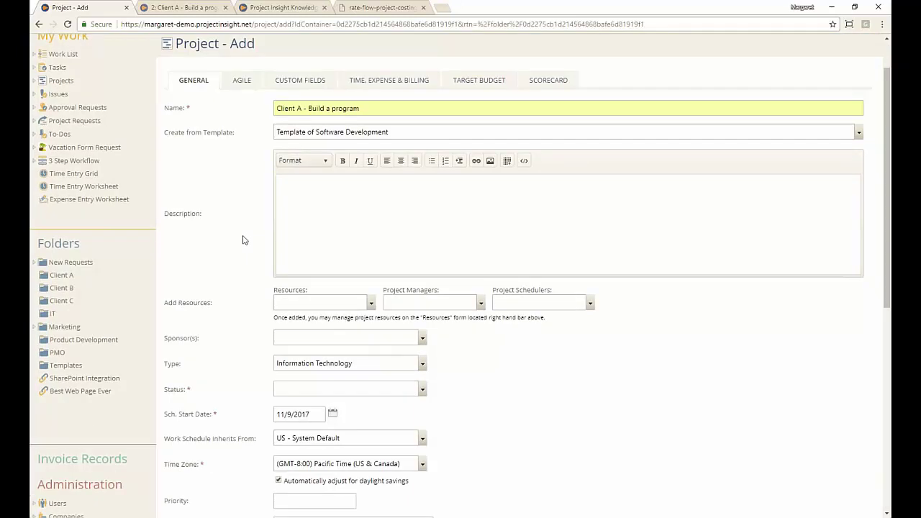
scroll(242, 240, down, 1)
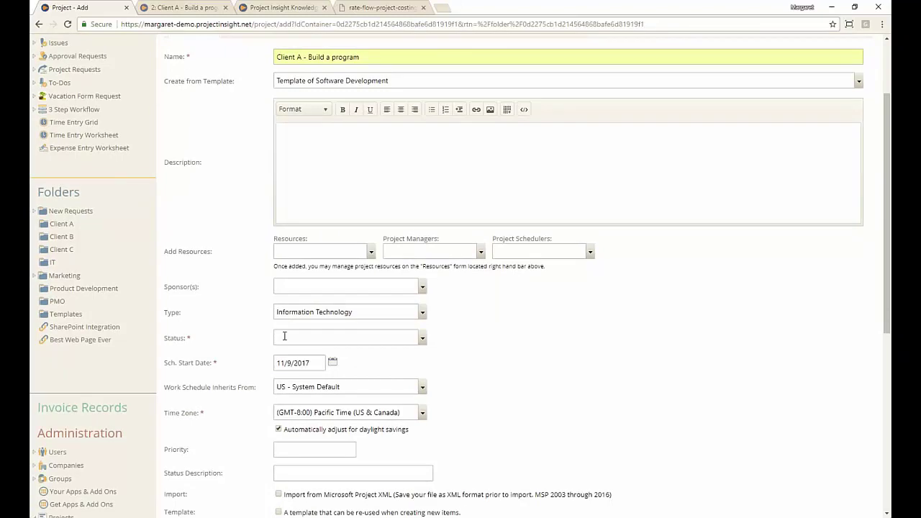
click(284, 336)
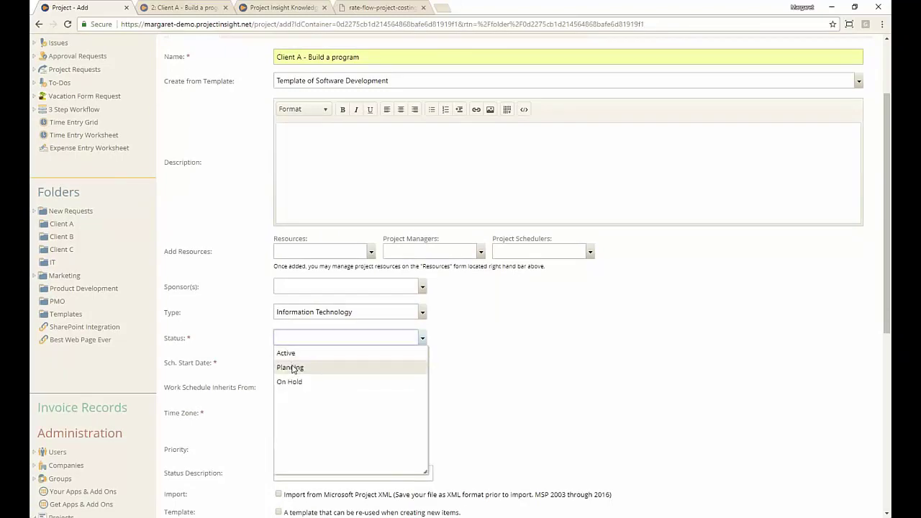
click(290, 353)
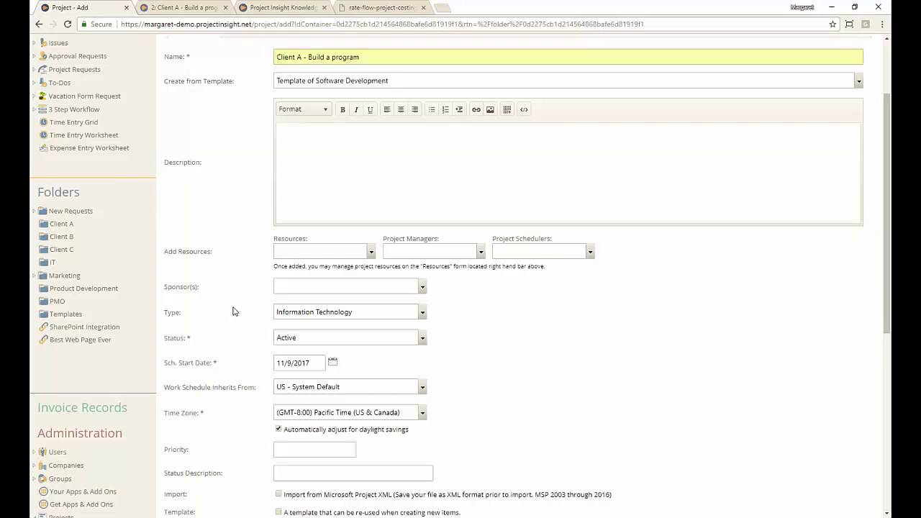
Review the project's time, expense and billing settings, and turn off auto-calculation of the target budget values
scroll(228, 275, up, 3)
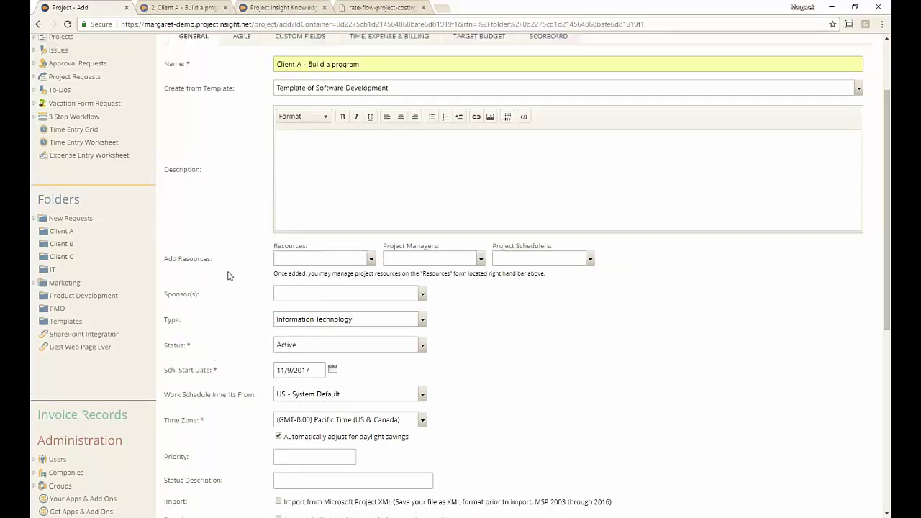
click(471, 133)
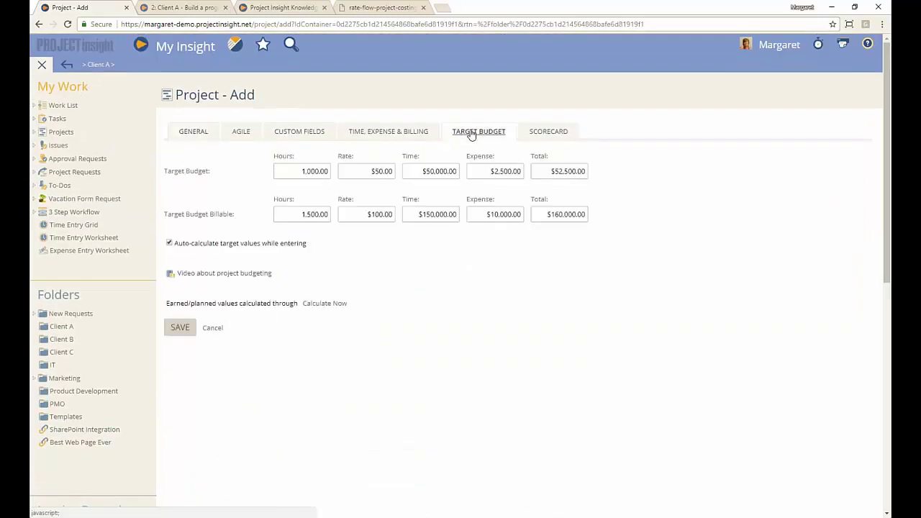
click(391, 133)
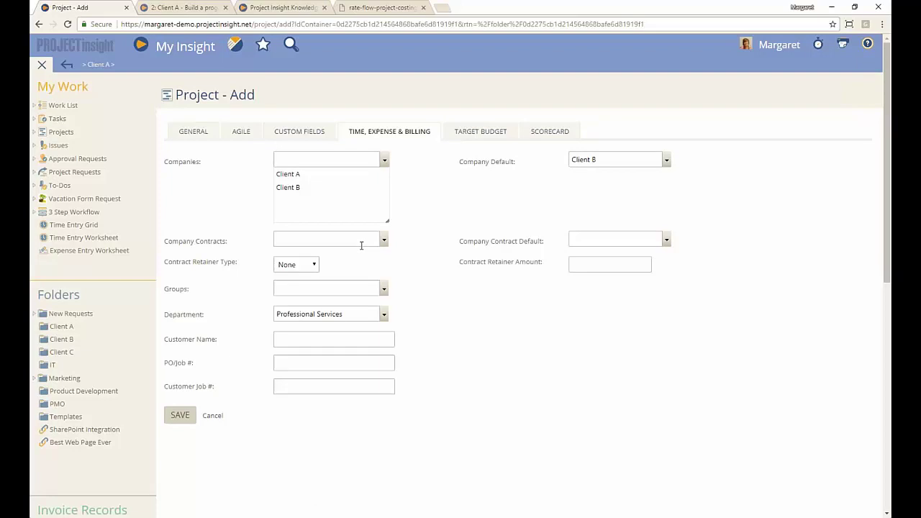
click(469, 132)
click(224, 245)
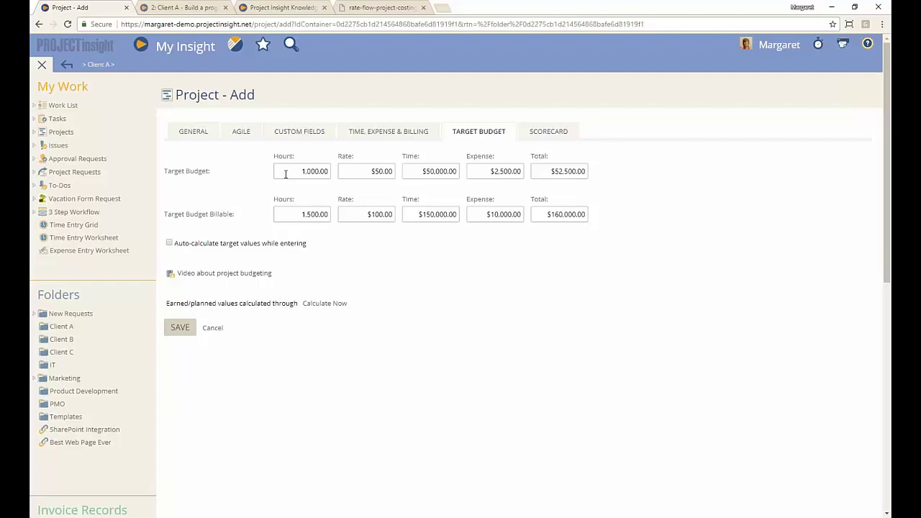
Clear the hours, rate, time, expense and total values of the non-billable Target Budget
drag(291, 174, 340, 174)
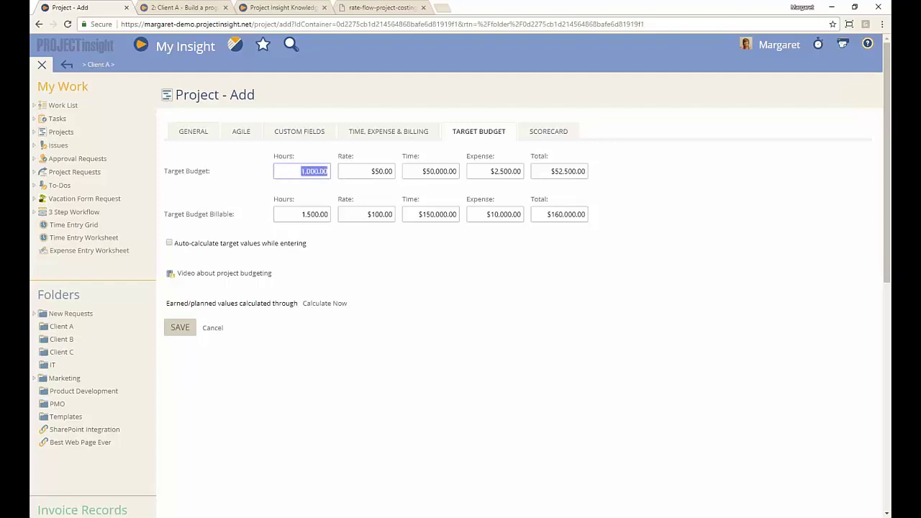
key(Delete)
key(Delete)
drag(366, 171, 585, 171)
key(Delete)
key(Delete)
key(Delete)
Hide the navigation sidebar and clear the hours, rate, time and expense values of the Target Budget Billable
click(289, 214)
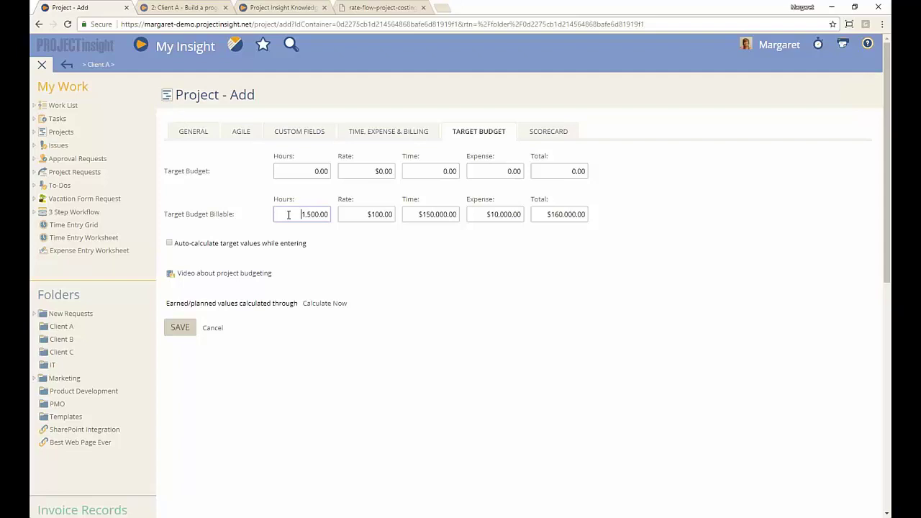
click(42, 64)
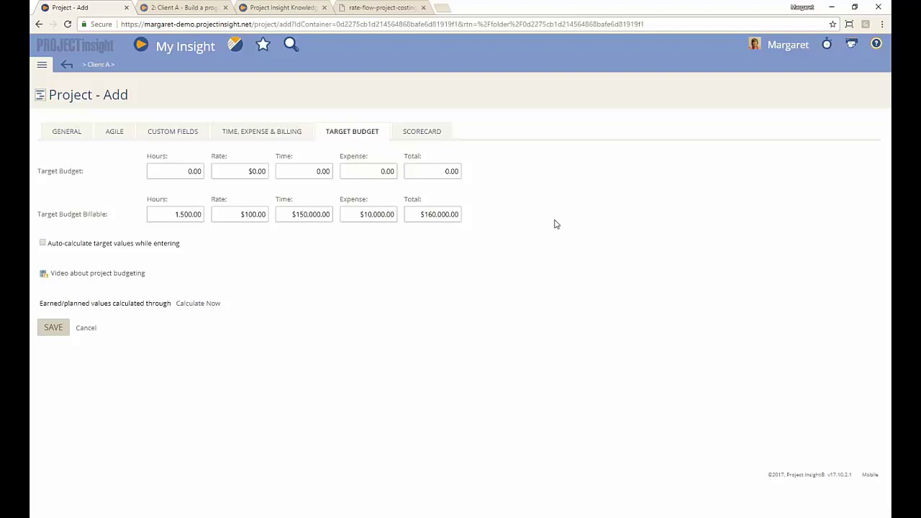
click(170, 211)
key(BackSpace)
click(248, 214)
key(BackSpace)
click(282, 214)
key(BackSpace)
click(359, 215)
key(BackSpace)
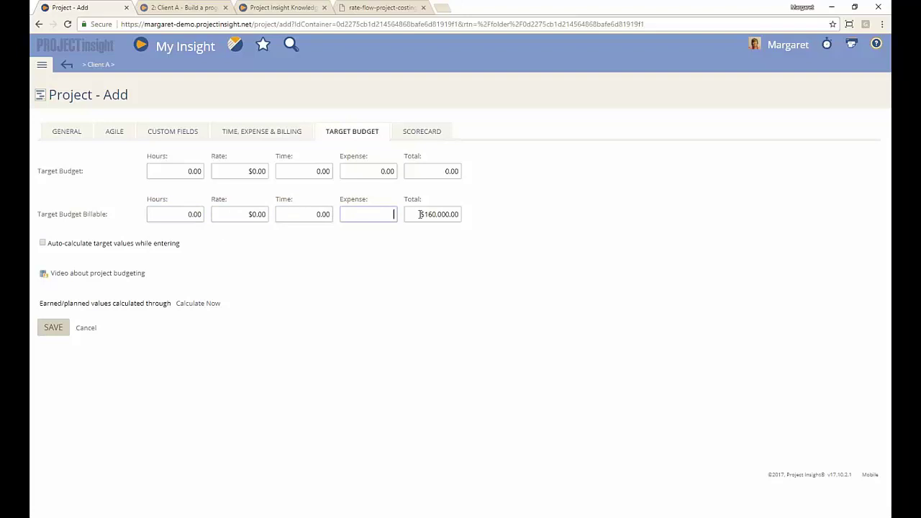
Set the Target Budget Billable total to 100,000, then save and display the project
click(420, 215)
text(100)
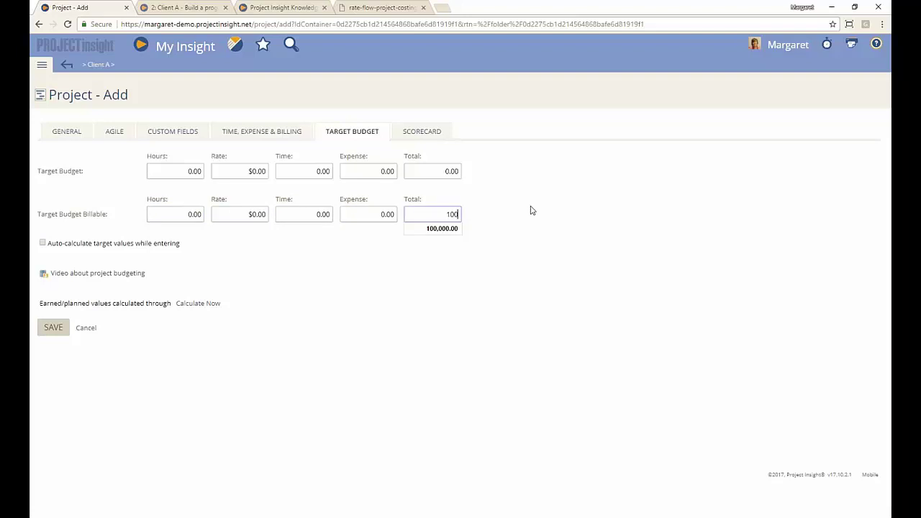
text(000)
click(531, 210)
mouse_move(45, 329)
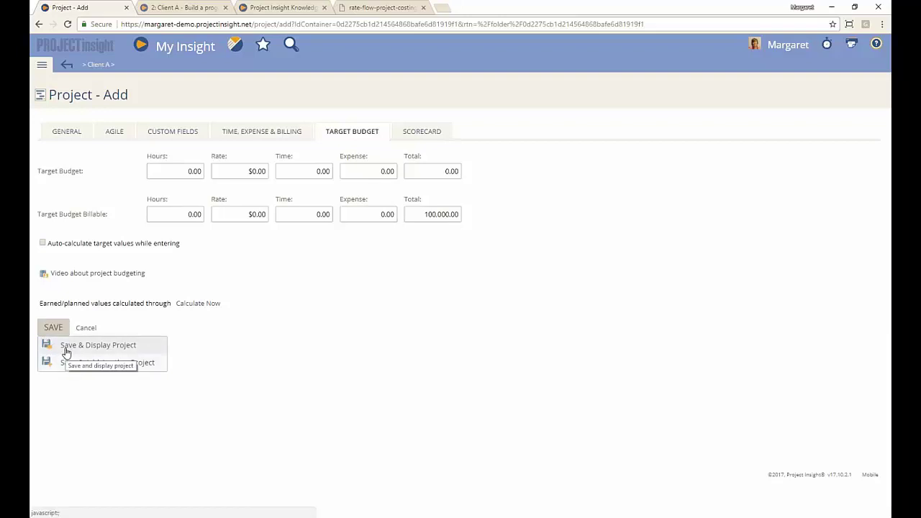
click(66, 348)
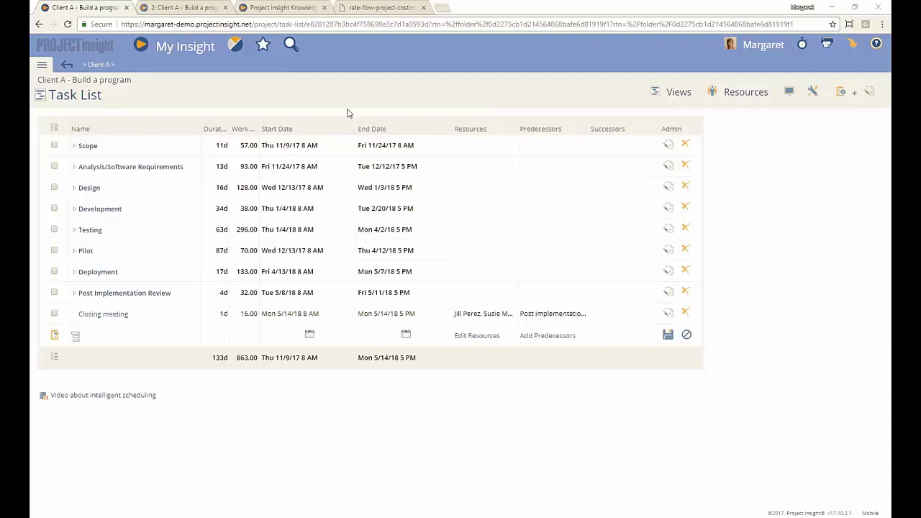
Widen the Duration and Work Hours columns to fit their headings, and show the resource rates for the Determine project scope task under Scope
double_click(221, 124)
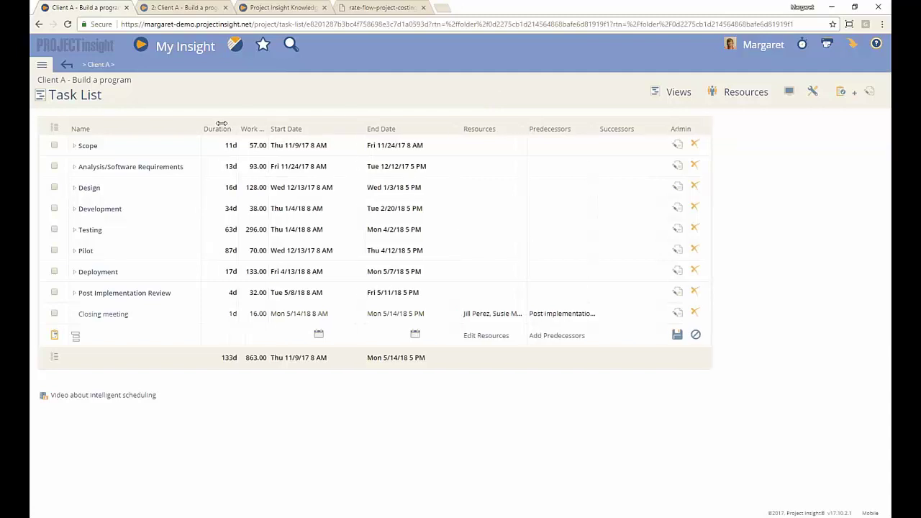
double_click(267, 124)
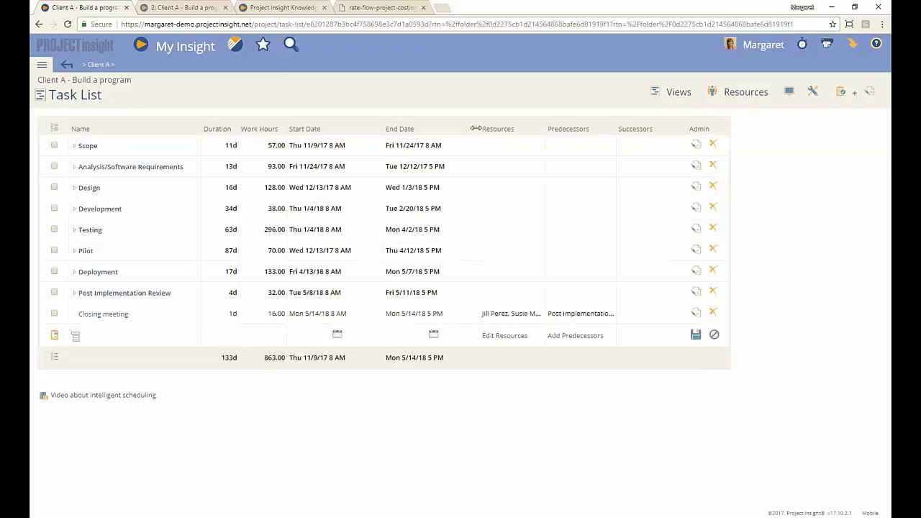
click(75, 145)
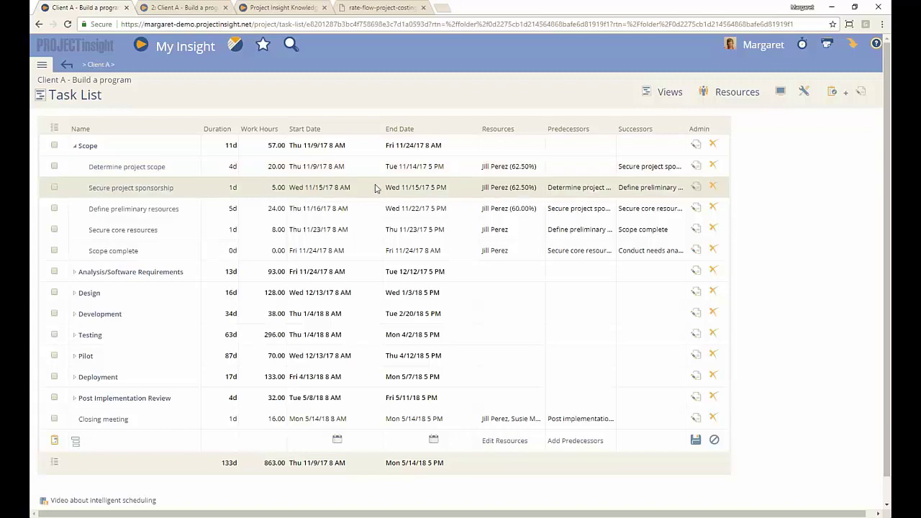
click(528, 167)
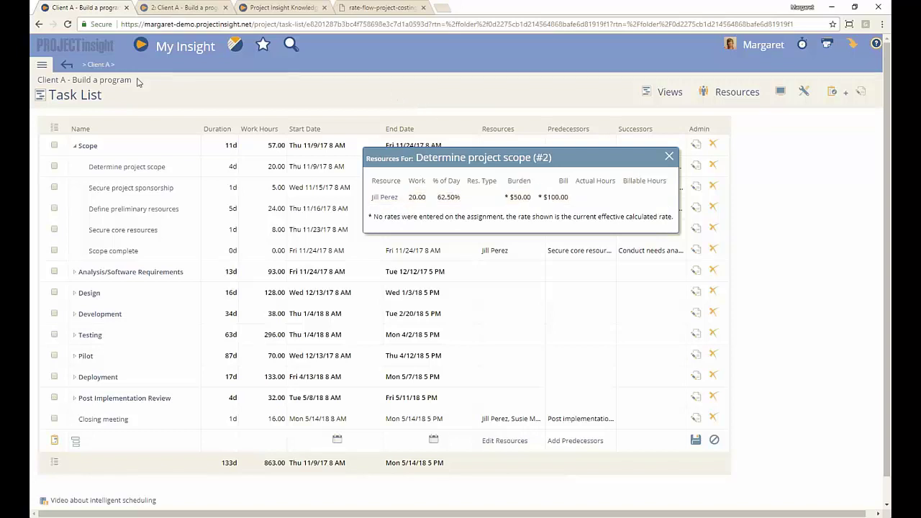
Restore the navigation sidebar and view the project costing rate flow diagram in its browser tab
click(42, 64)
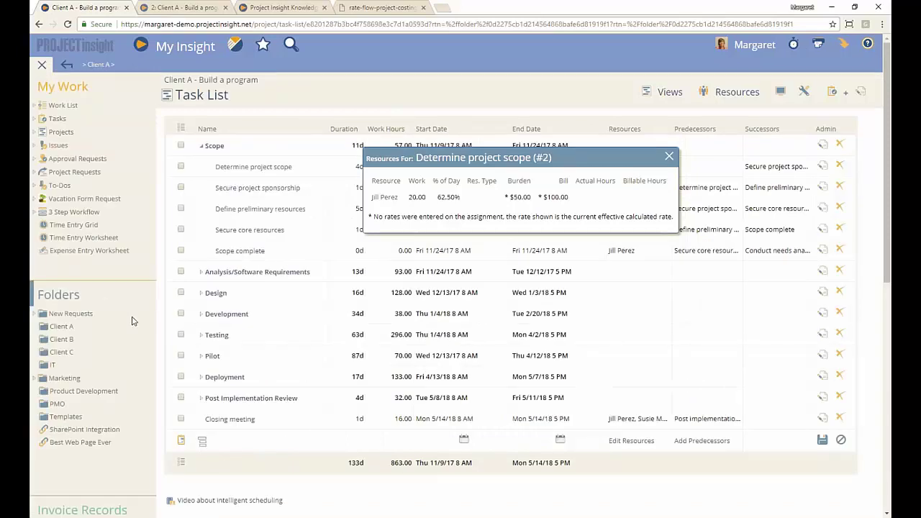
click(281, 8)
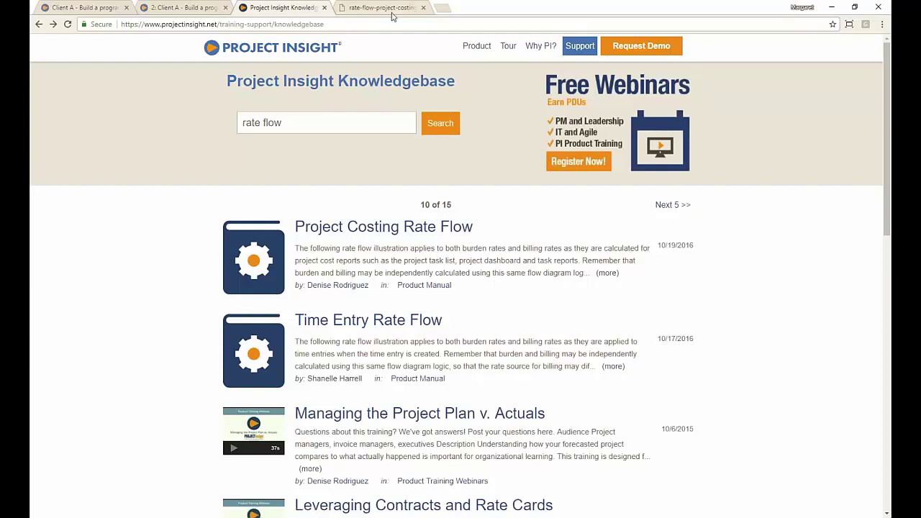
click(392, 8)
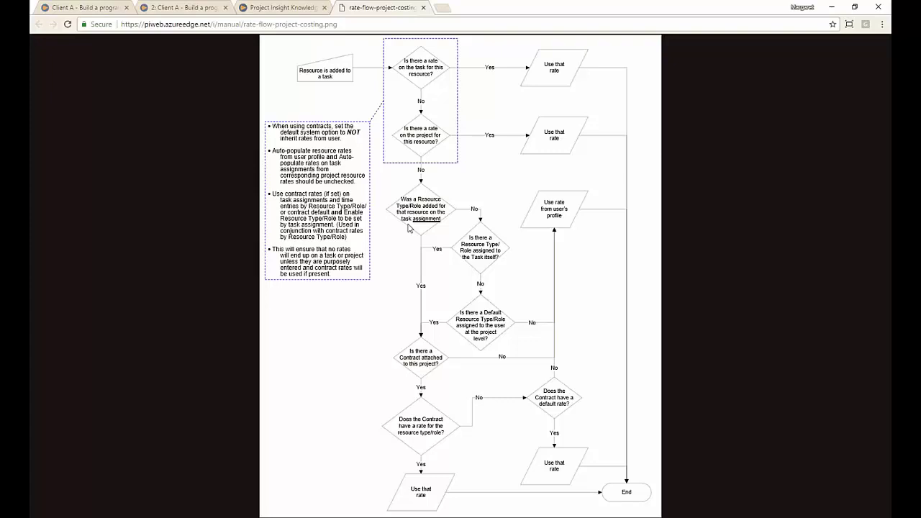
Duplicate the Client A project's task list in a new browser tab and open the Companies administration list there
click(61, 6)
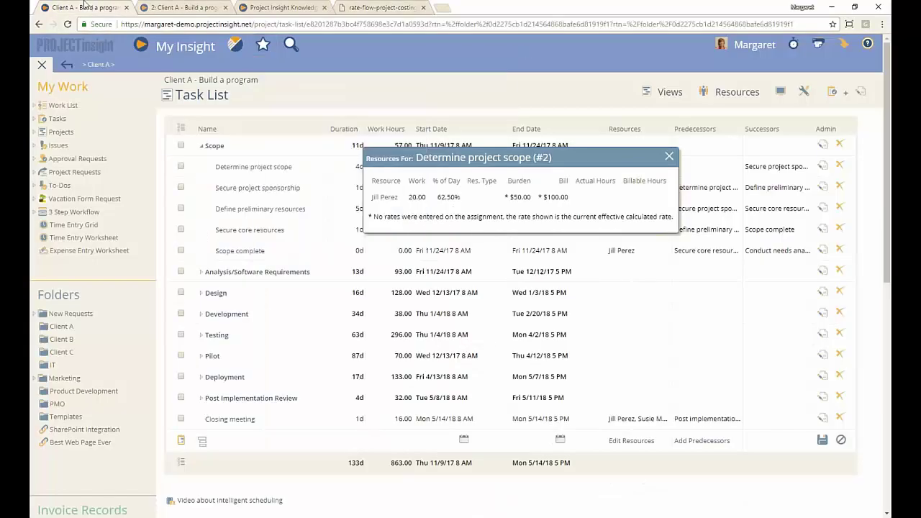
right_click(85, 6)
click(98, 38)
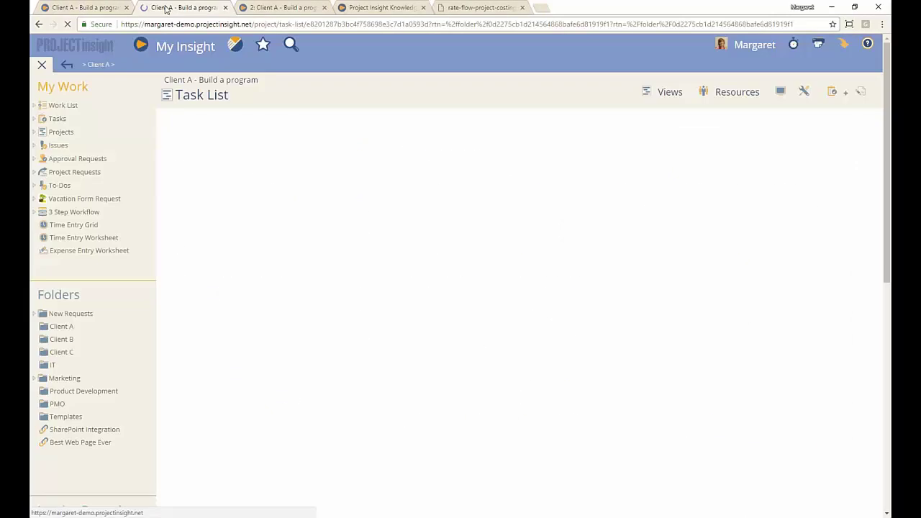
scroll(90, 327, down, 3)
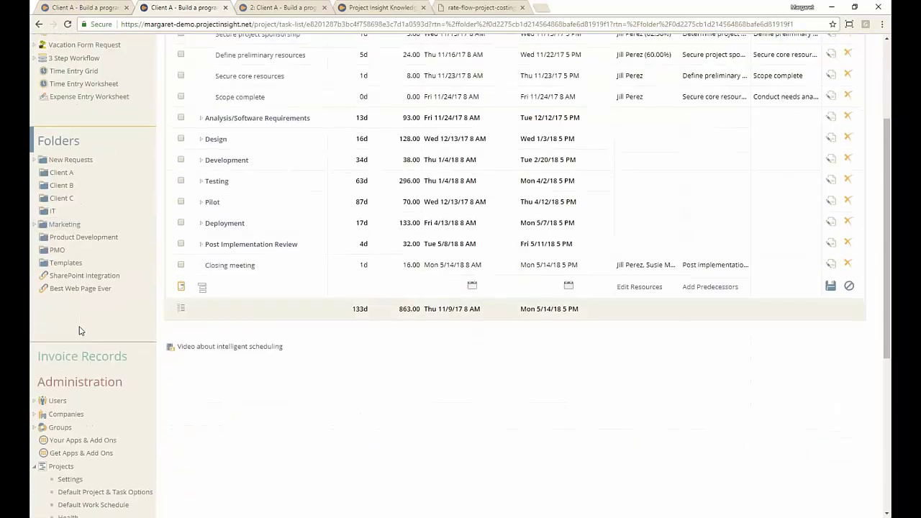
scroll(78, 341, down, 2)
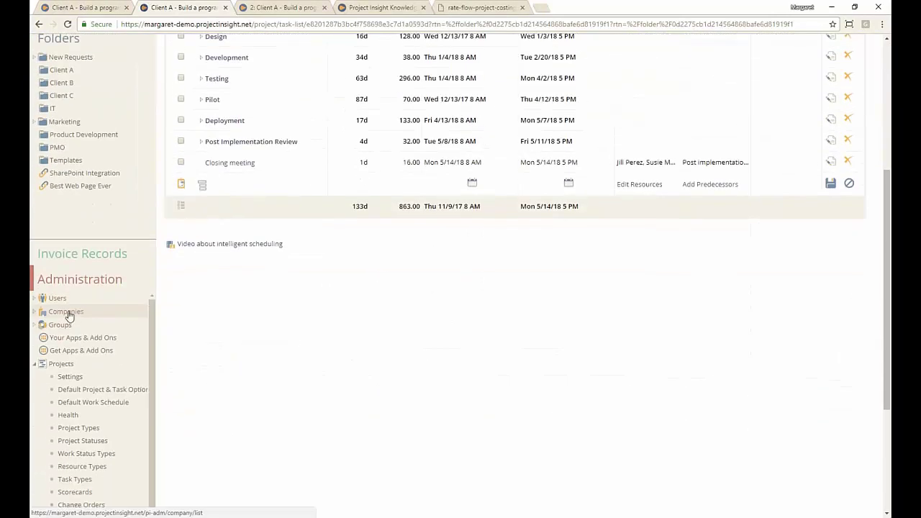
click(66, 312)
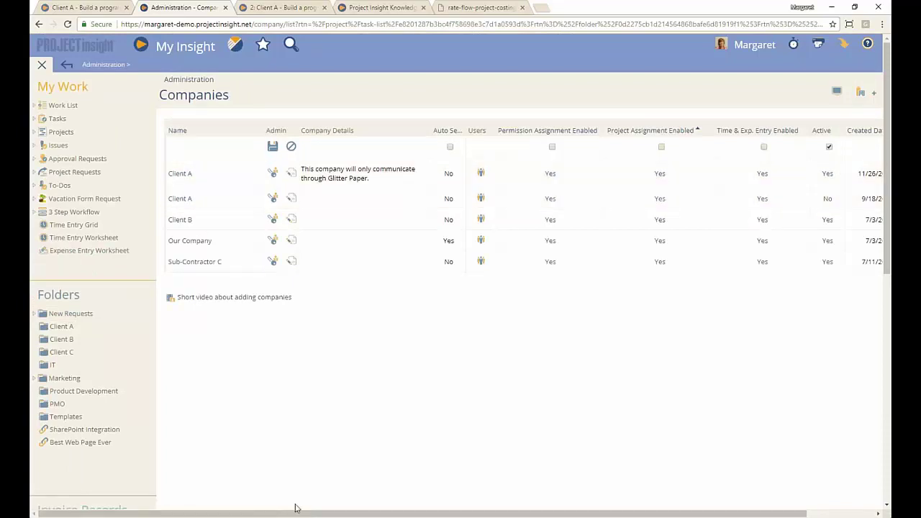
Open the active Client A company record and view its FY2017 contract
drag(358, 513, 253, 510)
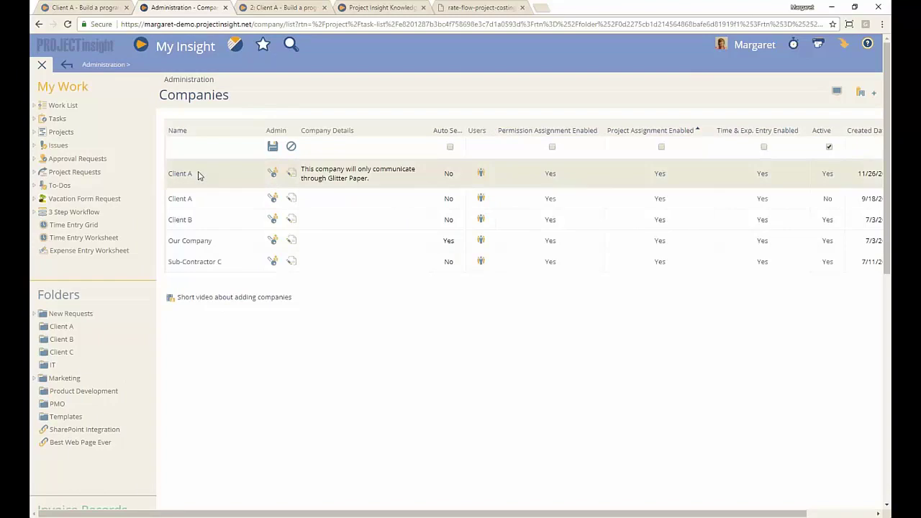
click(172, 175)
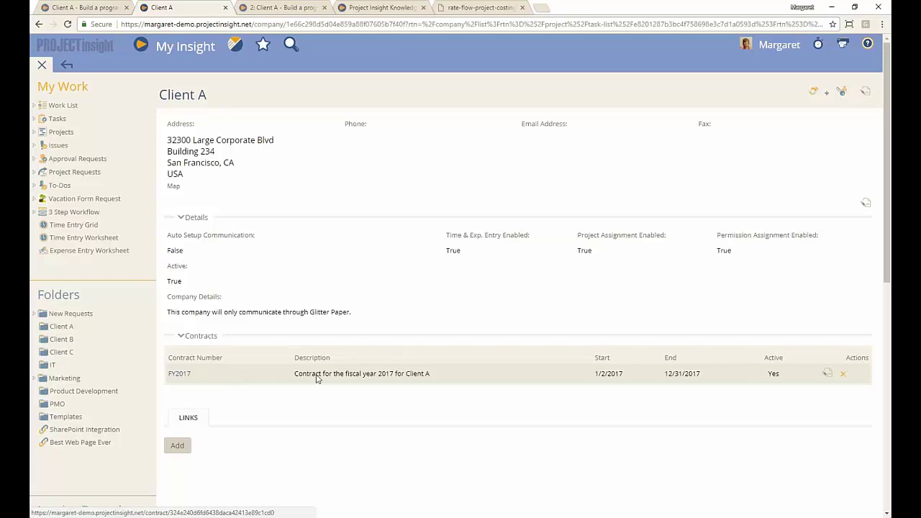
click(177, 375)
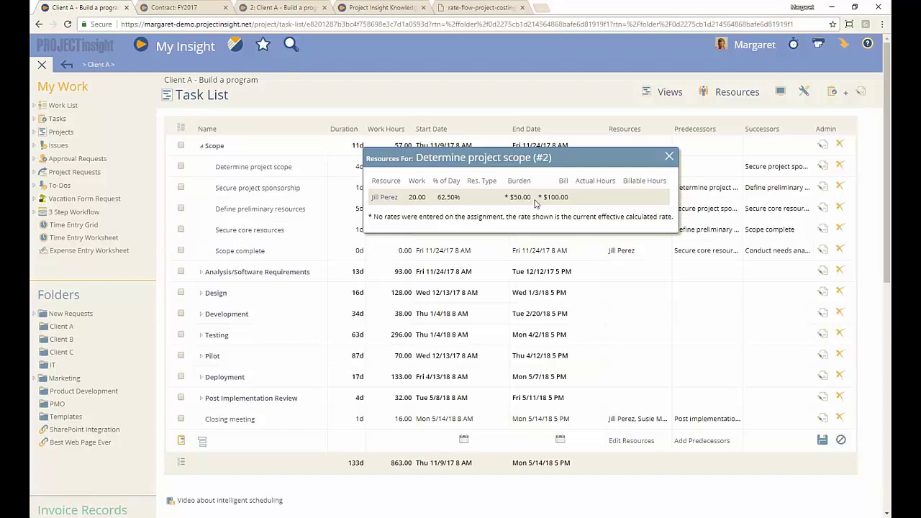
Close the resource rates window for Determine project scope and open the task list's column selection options
click(670, 156)
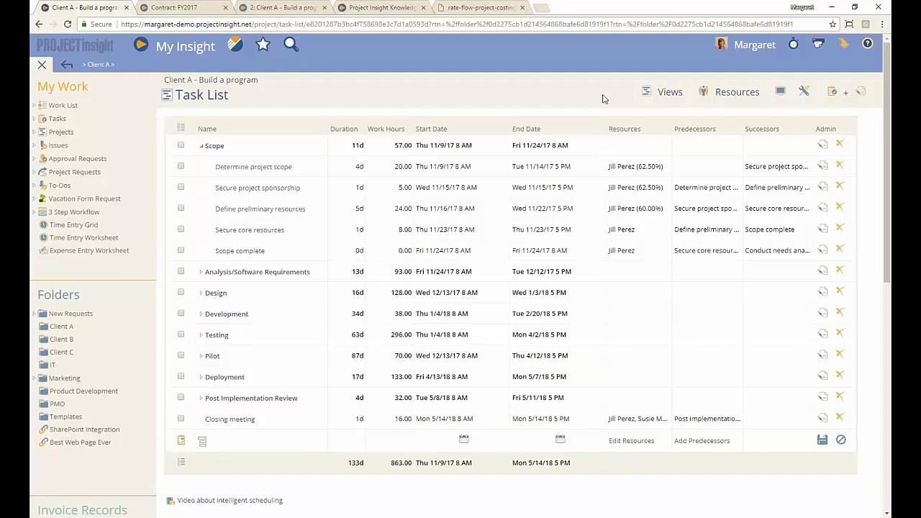
click(779, 94)
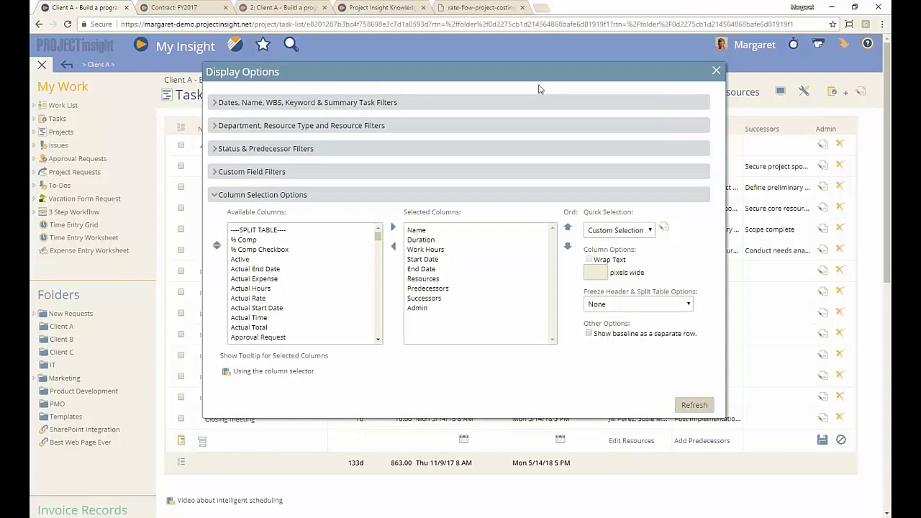
click(480, 195)
click(480, 195)
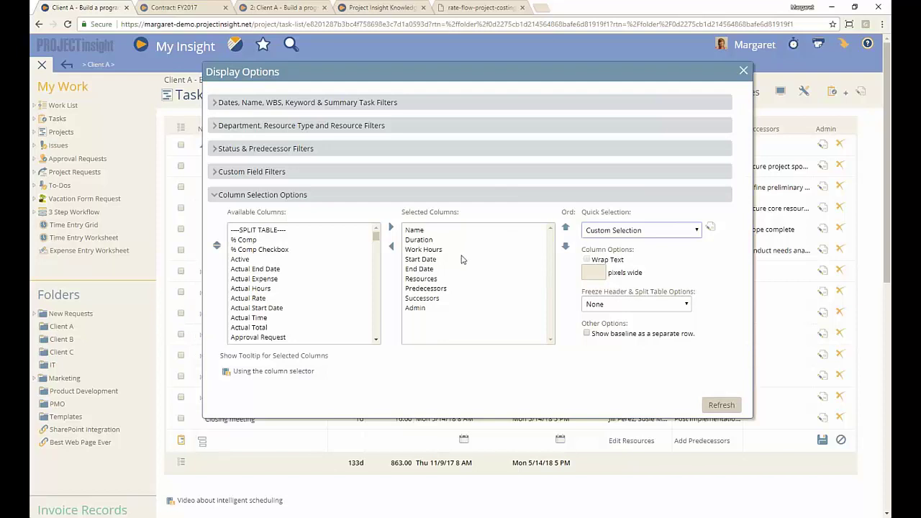
Remove the Start Date, End Date, Resources, Predecessors, Successors, Admin and Duration columns from the selected columns
double_click(428, 260)
double_click(428, 261)
click(428, 260)
double_click(428, 260)
click(422, 259)
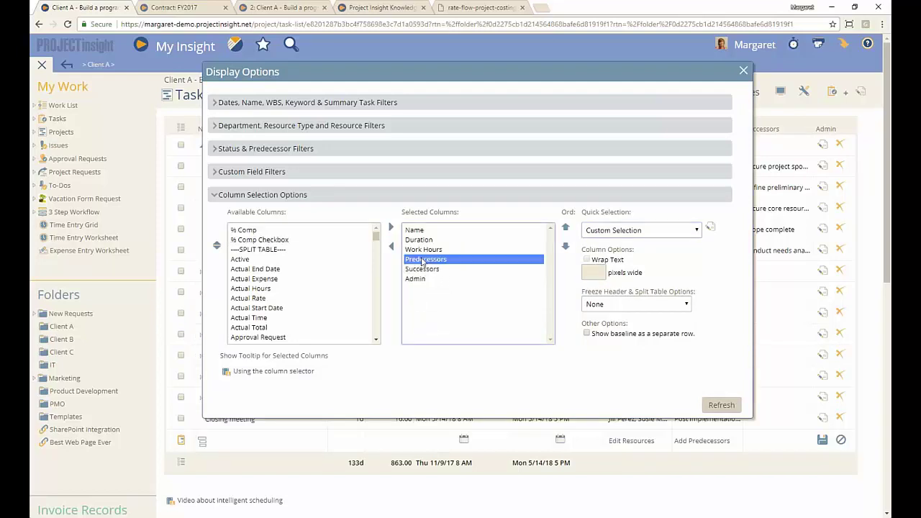
key(shift+Down)
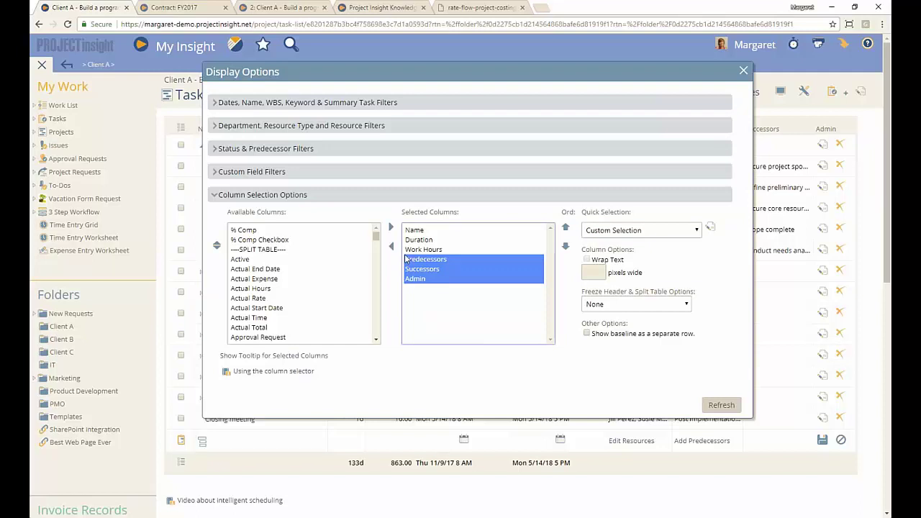
click(391, 248)
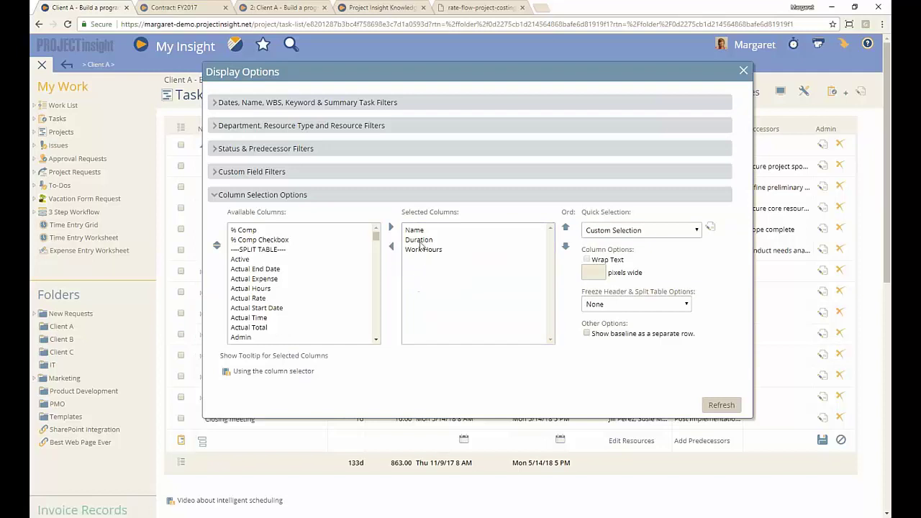
double_click(422, 240)
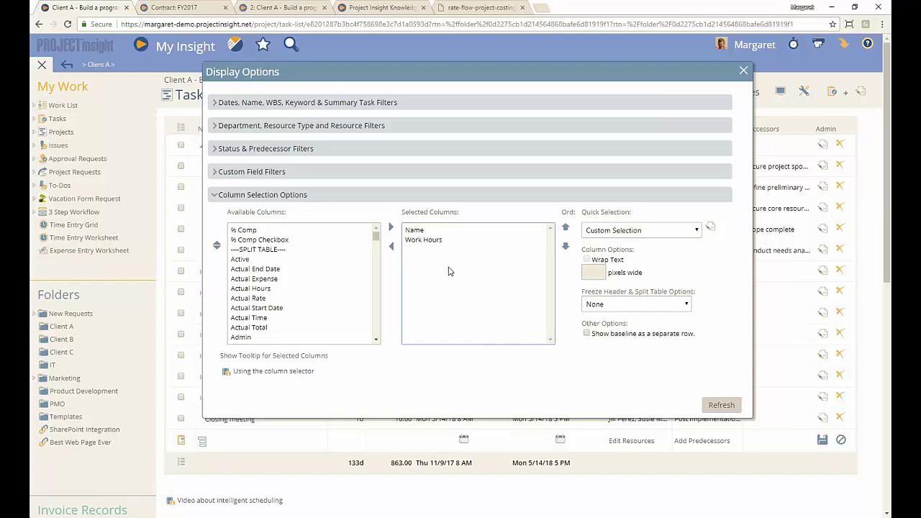
Add the Work Billable Rate, Work Billable Time and Work Billable Total columns after Work Hours
click(303, 291)
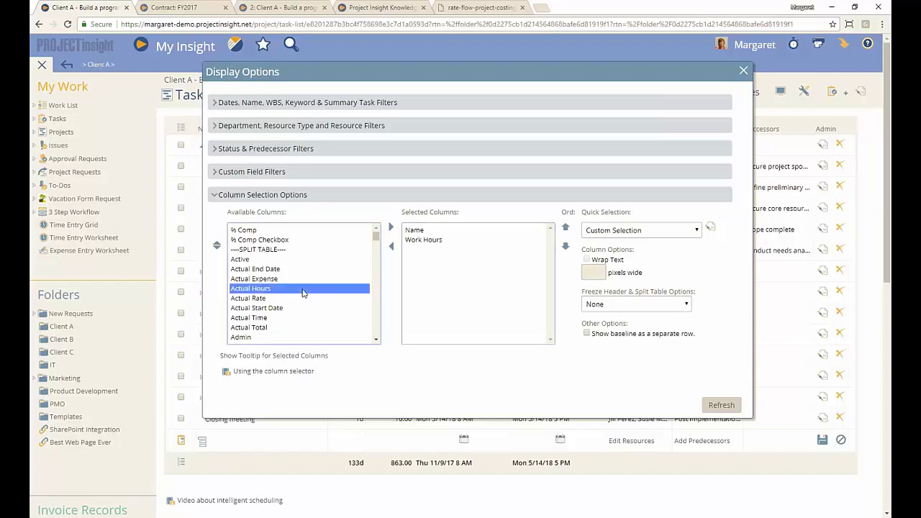
text(wo)
key(Down)
key(Down)
key(Down)
key(Down)
key(Down)
key(Down)
key(Down)
key(Down)
key(Down)
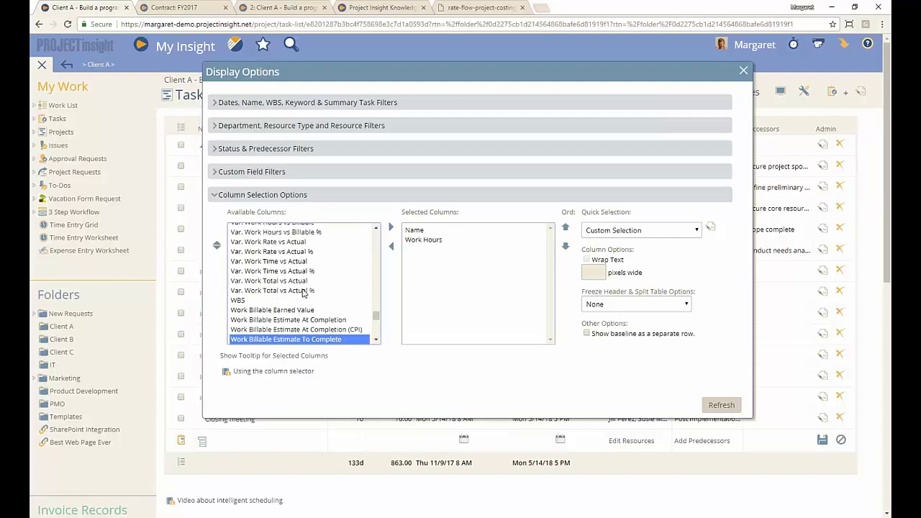
key(Down)
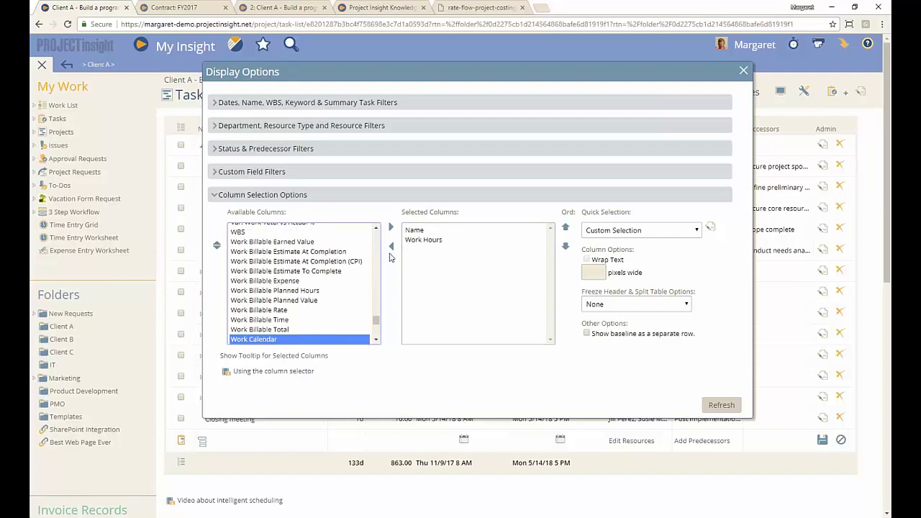
double_click(279, 311)
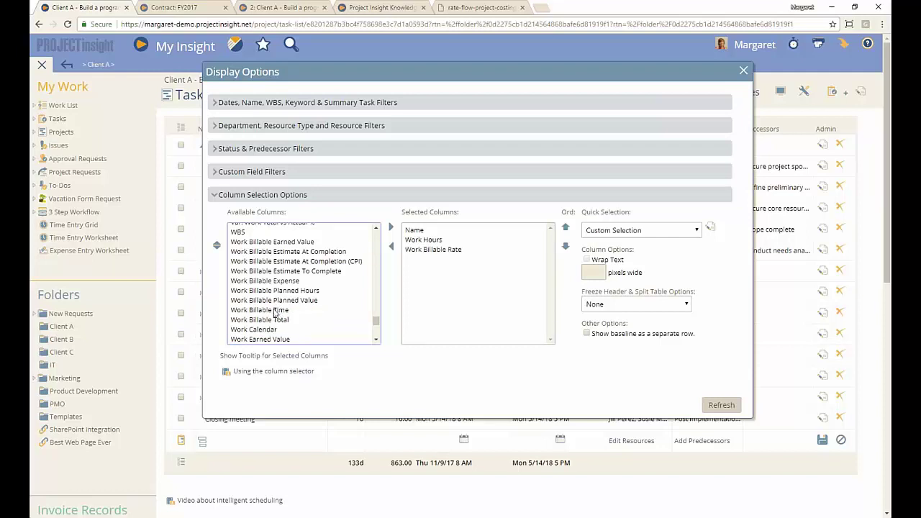
double_click(274, 312)
click(274, 313)
double_click(274, 310)
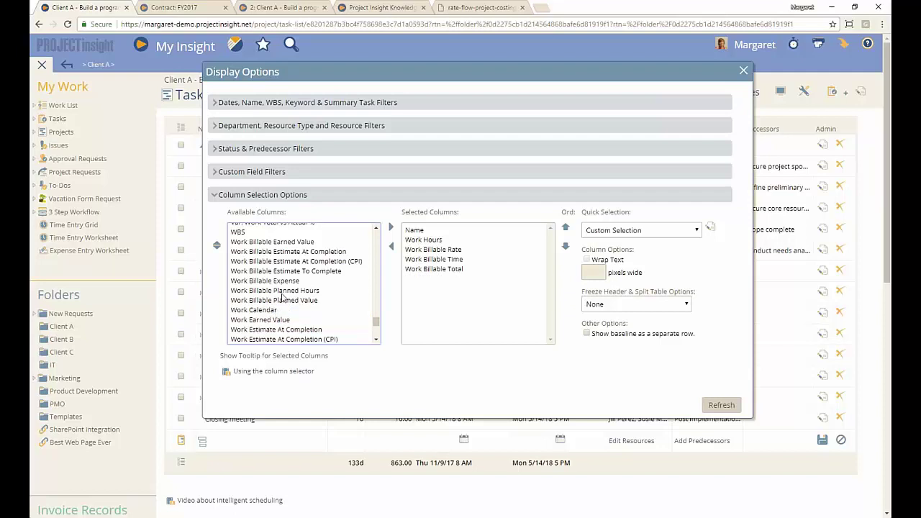
Insert the Work Billable Expense column between Work Billable Time and Work Billable Total
click(415, 271)
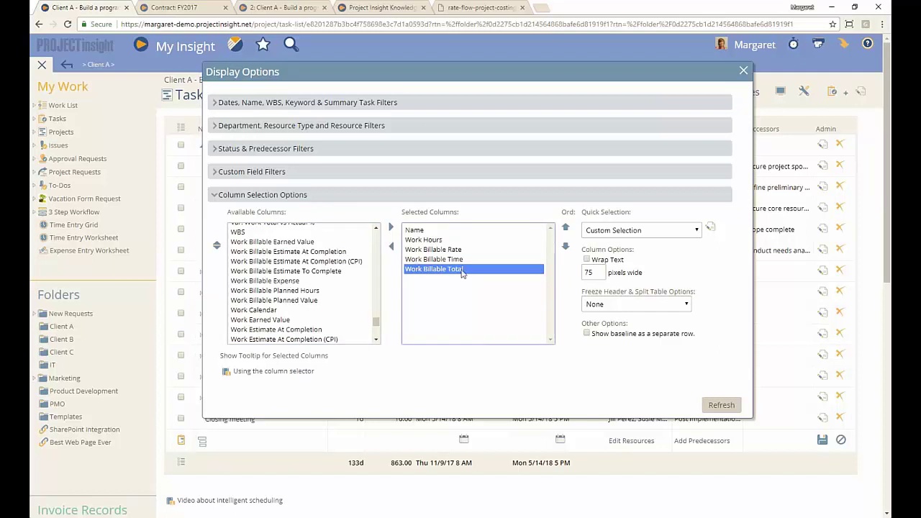
double_click(293, 280)
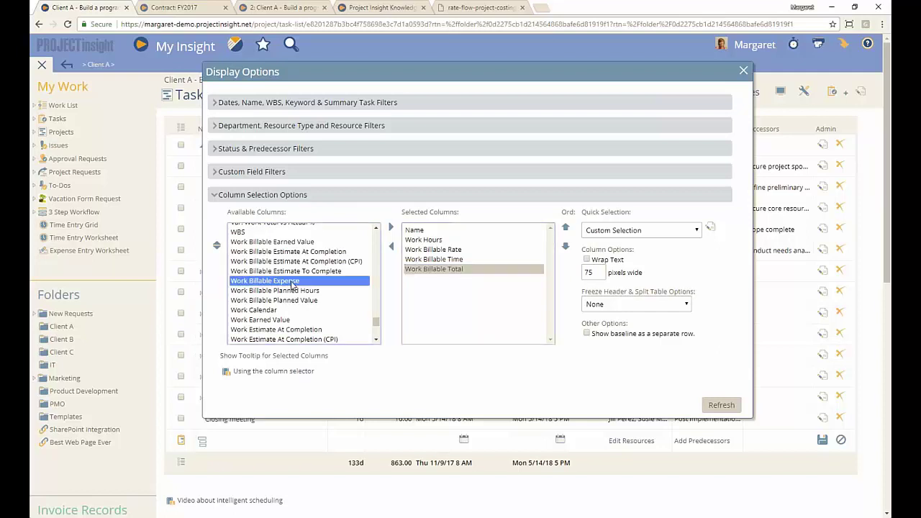
click(447, 268)
click(445, 259)
key(Up)
key(Up)
key(Up)
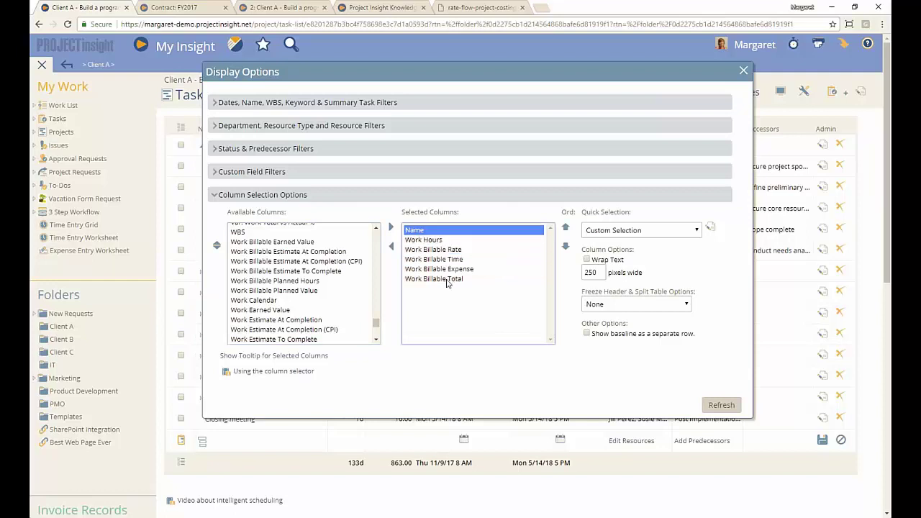
Try adding the Work Calendar column at the end of the selected columns and remove it again
click(261, 301)
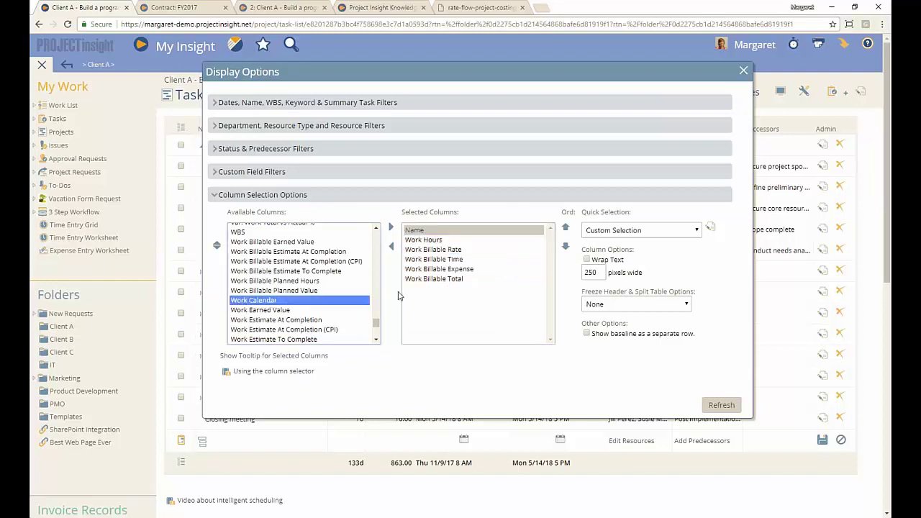
double_click(274, 300)
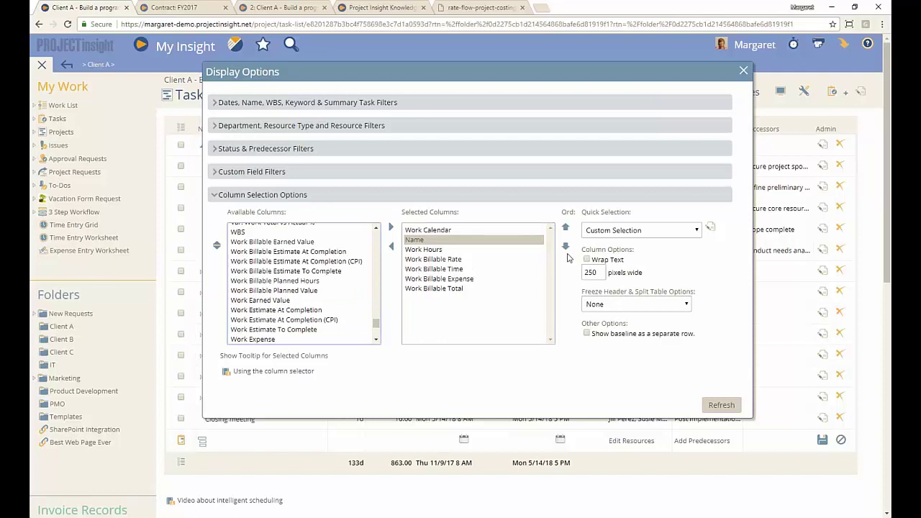
click(476, 231)
click(565, 247)
click(566, 247)
click(565, 246)
click(566, 247)
click(565, 247)
click(565, 247)
click(432, 288)
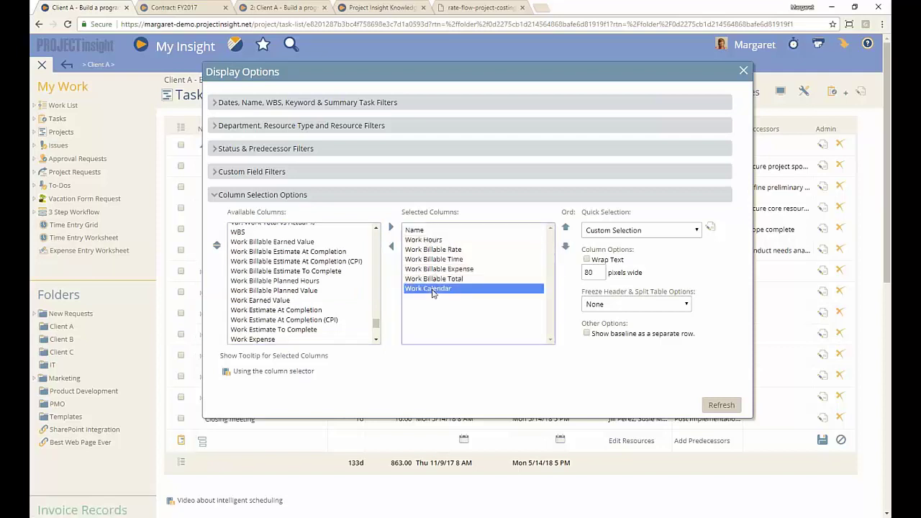
double_click(431, 288)
Apply the chosen work billable columns to the task list
click(434, 260)
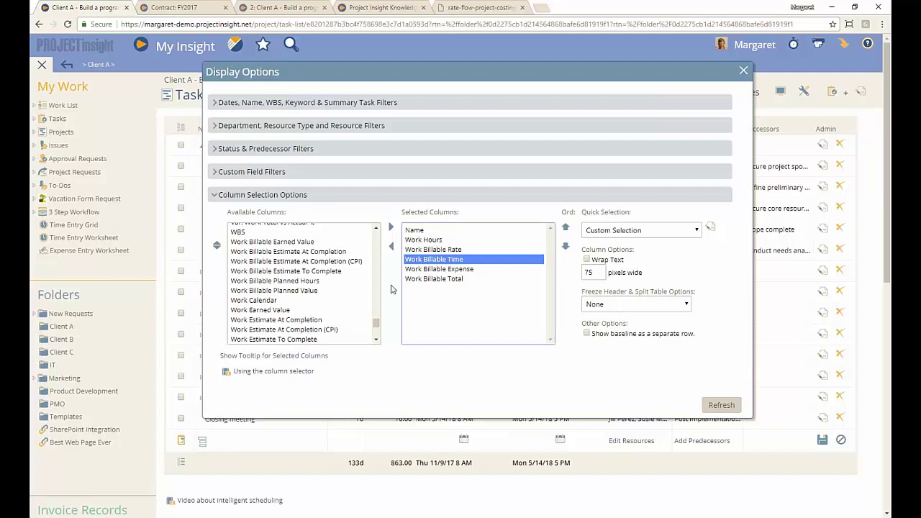
click(716, 405)
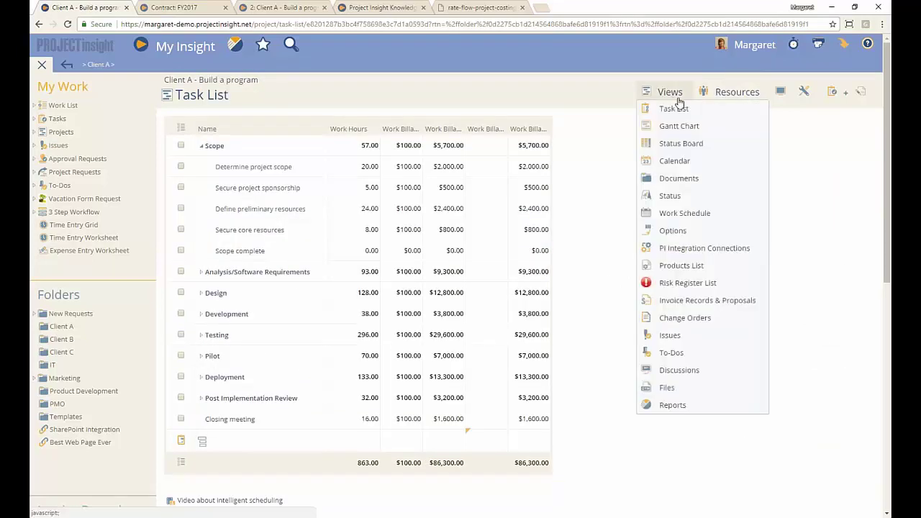
Add the Resources column between Name and Work Hours and refresh the task list
click(780, 92)
click(302, 305)
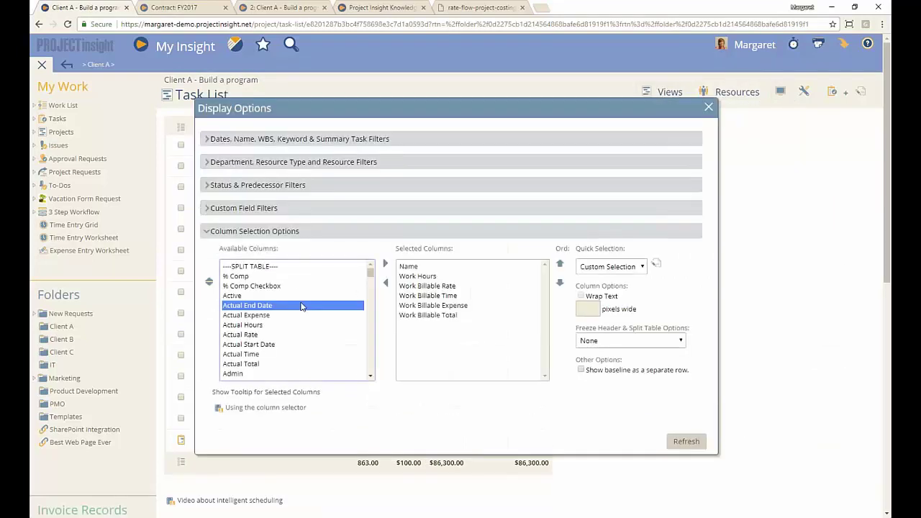
key(r)
scroll(323, 320, down, 3)
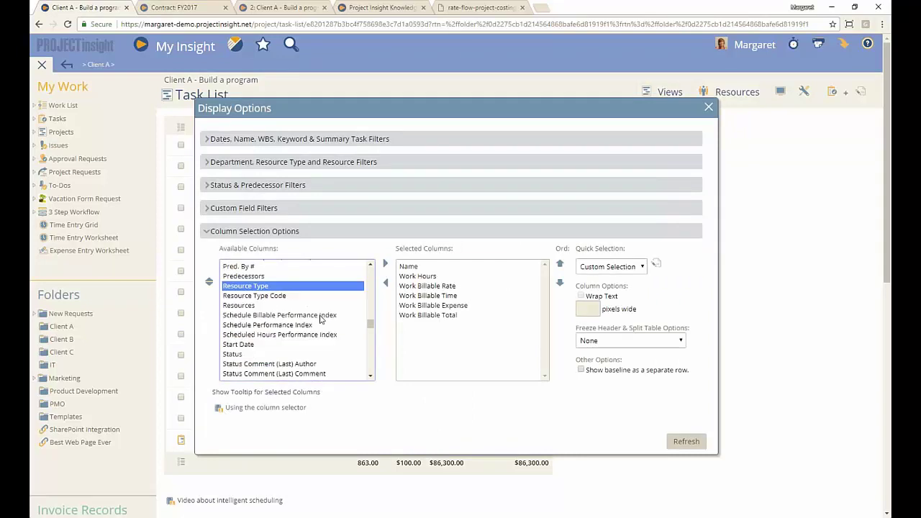
click(332, 292)
click(408, 276)
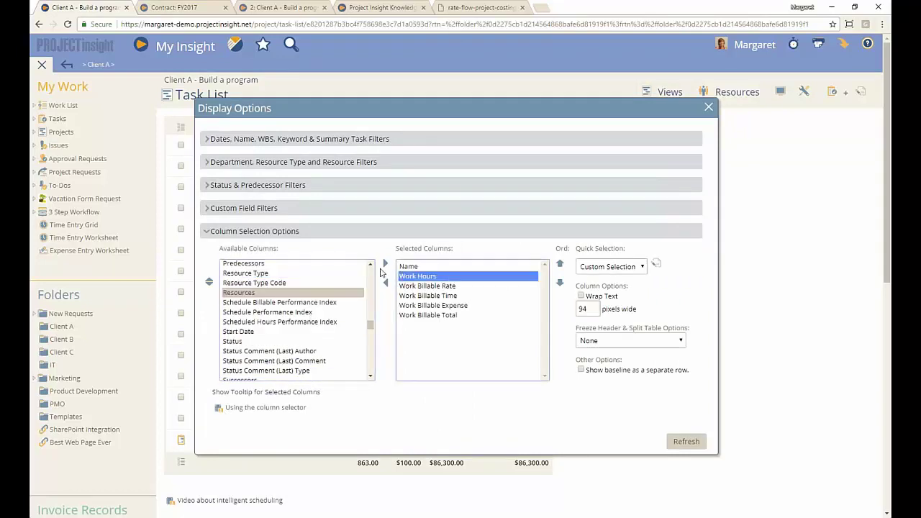
click(385, 263)
click(686, 441)
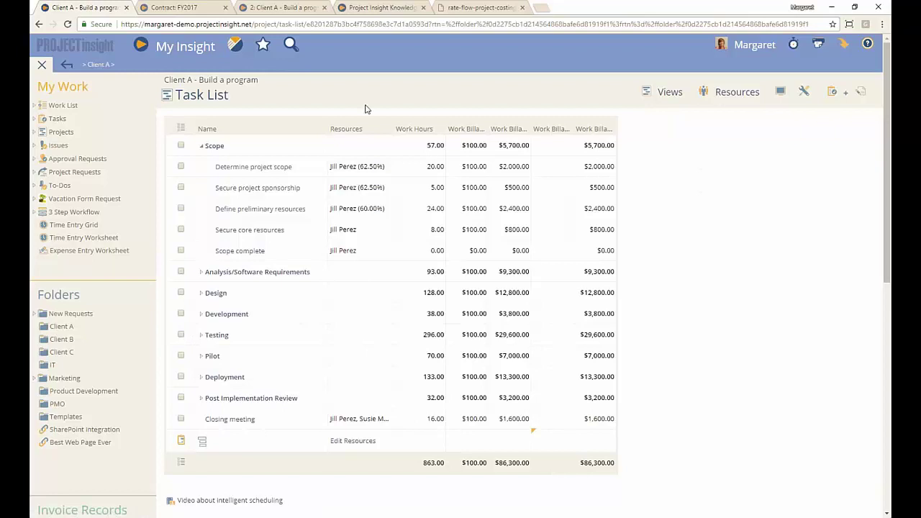
Widen the four Work Billable columns to fit their full headings and briefly check the subtasks of Analysis/Software Requirements
drag(462, 122, 759, 118)
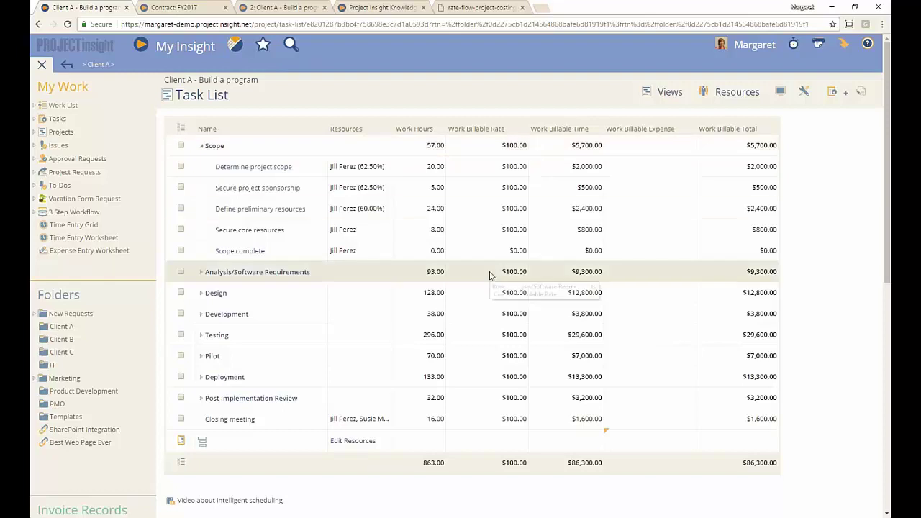
click(201, 272)
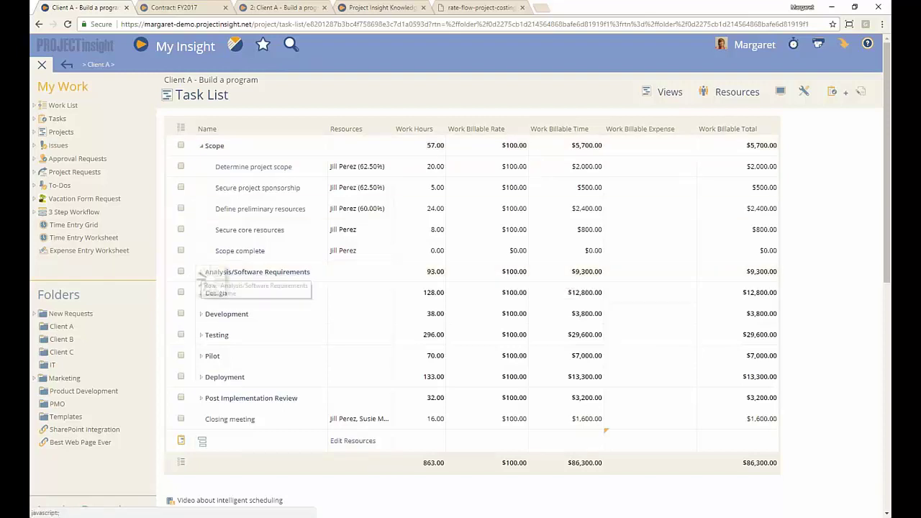
click(201, 272)
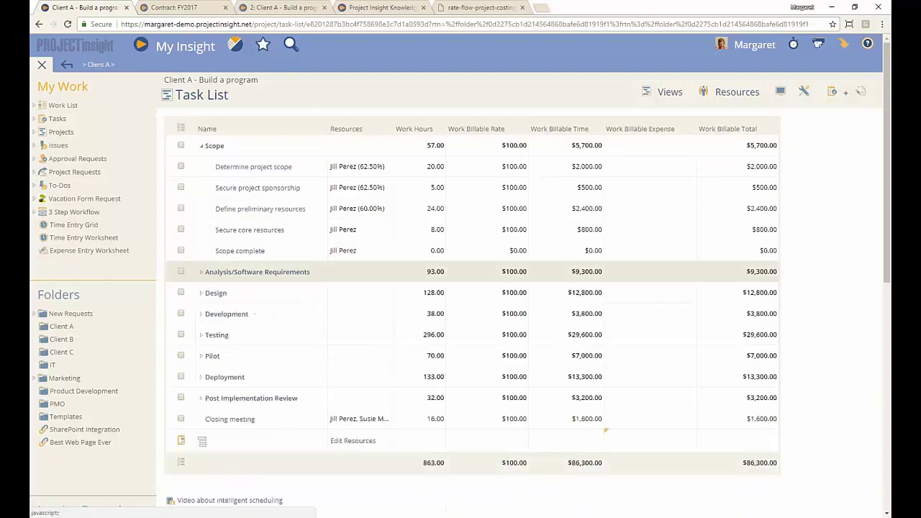
Examine the resource burden and bill rates of the Closing meeting task and close the details
click(200, 293)
click(201, 293)
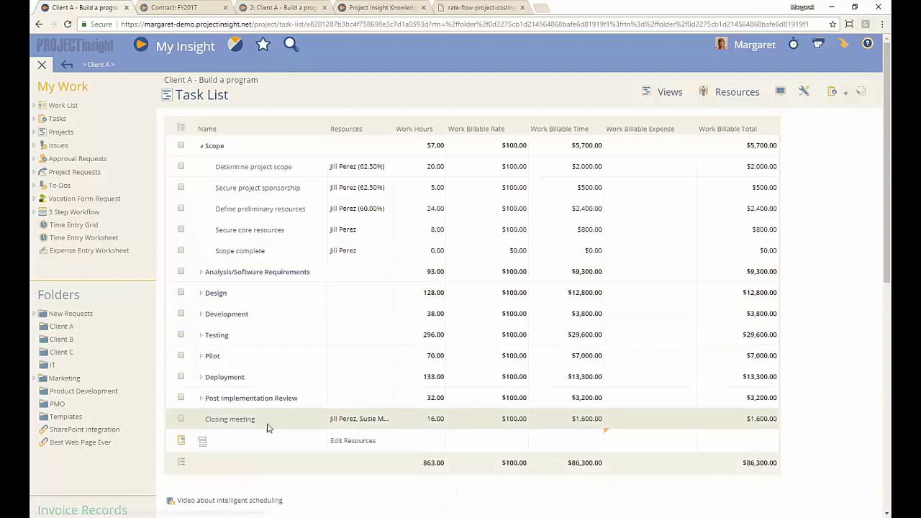
click(349, 420)
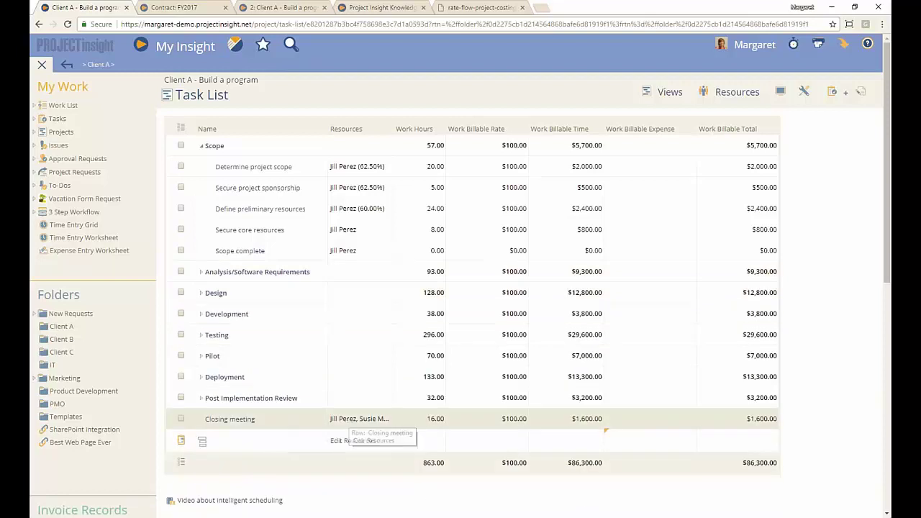
drag(386, 415, 385, 296)
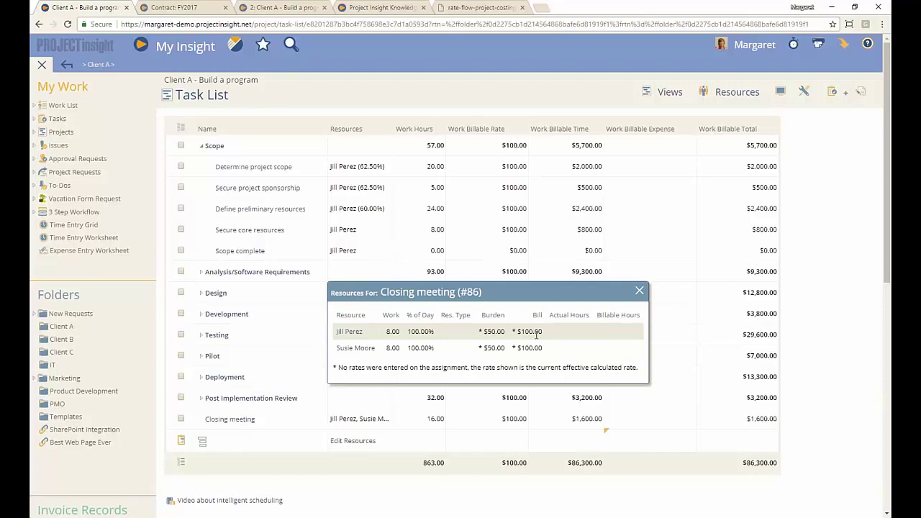
click(639, 291)
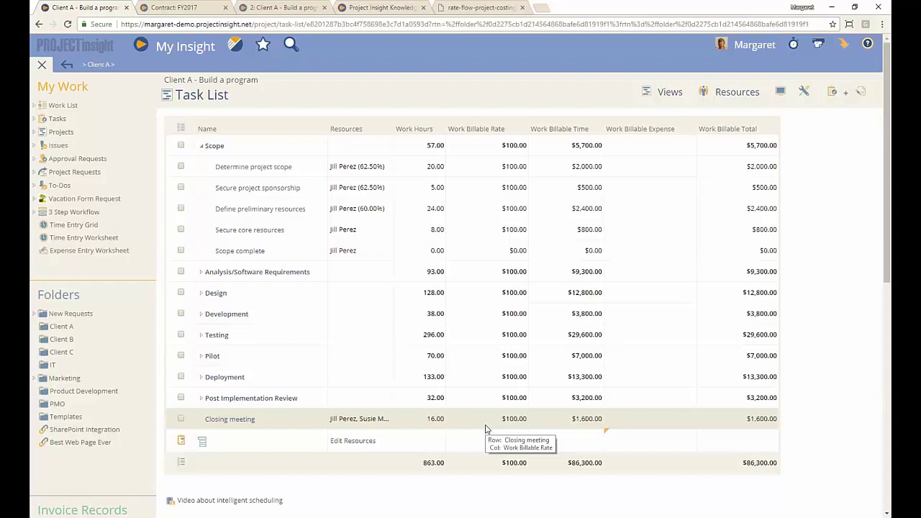
Widen the Resources column to show full names and set the Work Billable Expense of Determine project scope to $100.00
drag(368, 124, 391, 125)
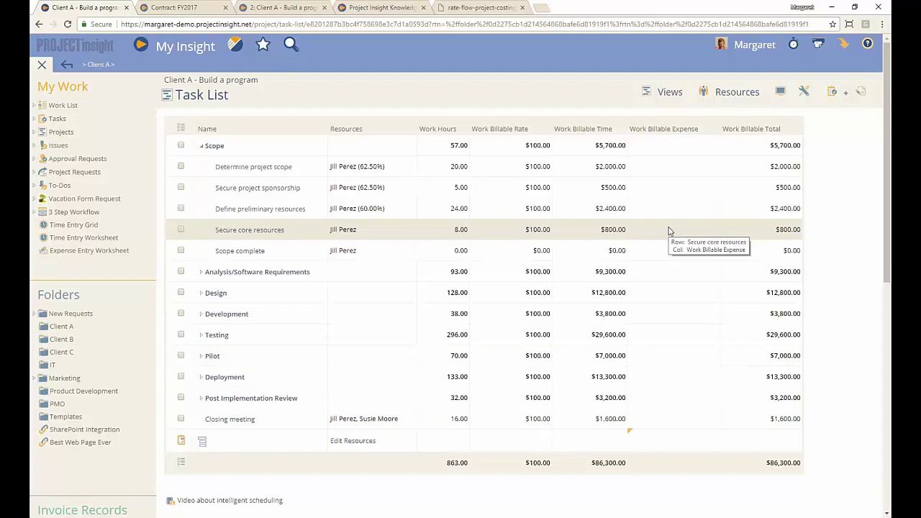
click(682, 165)
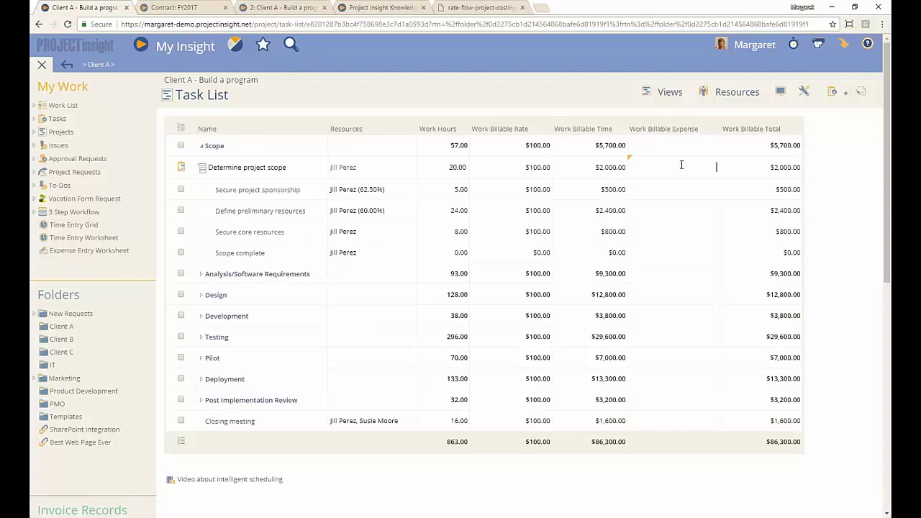
text(100.00)
key(Return)
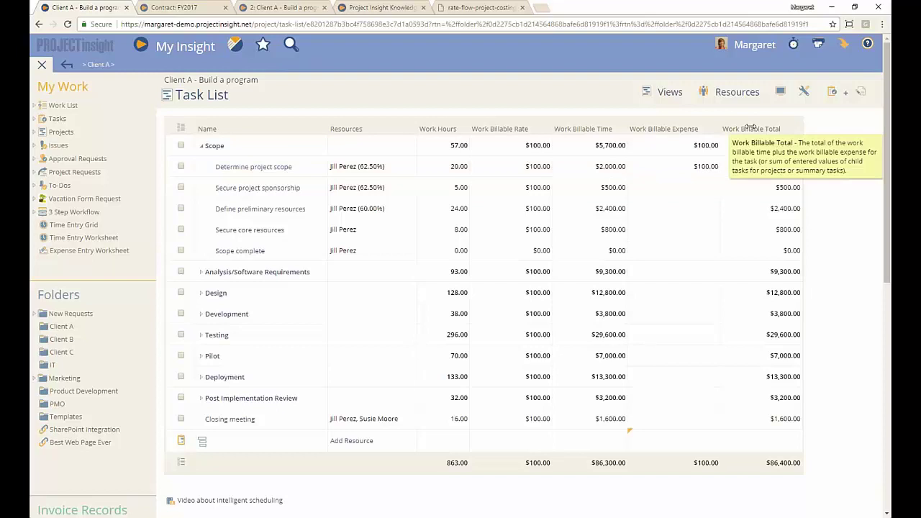
click(201, 145)
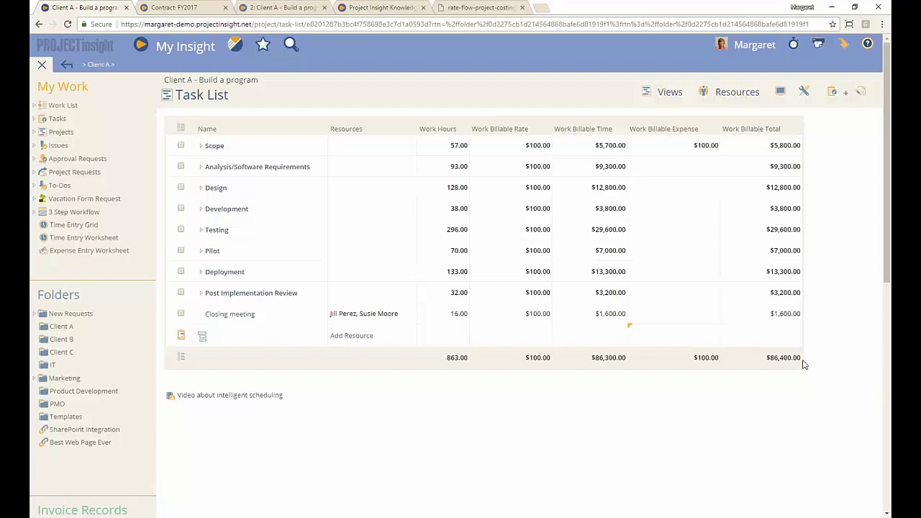
click(201, 145)
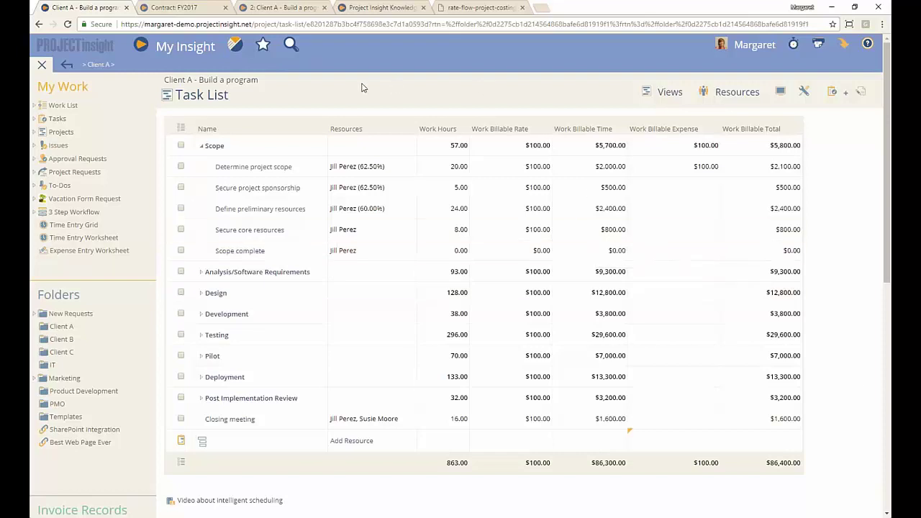
Switch to the Client A proposal, collapse the Projects and Customization administration sections, and open Get Apps & Add Ons
click(279, 9)
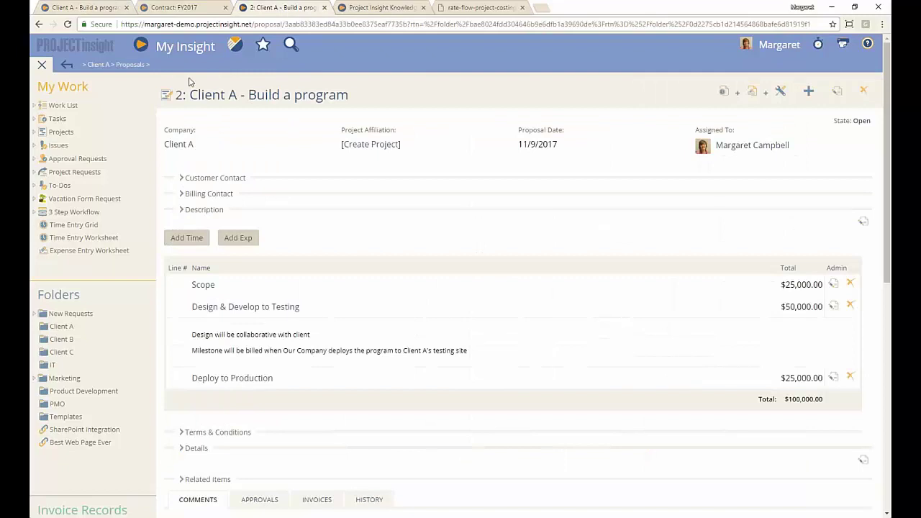
click(41, 65)
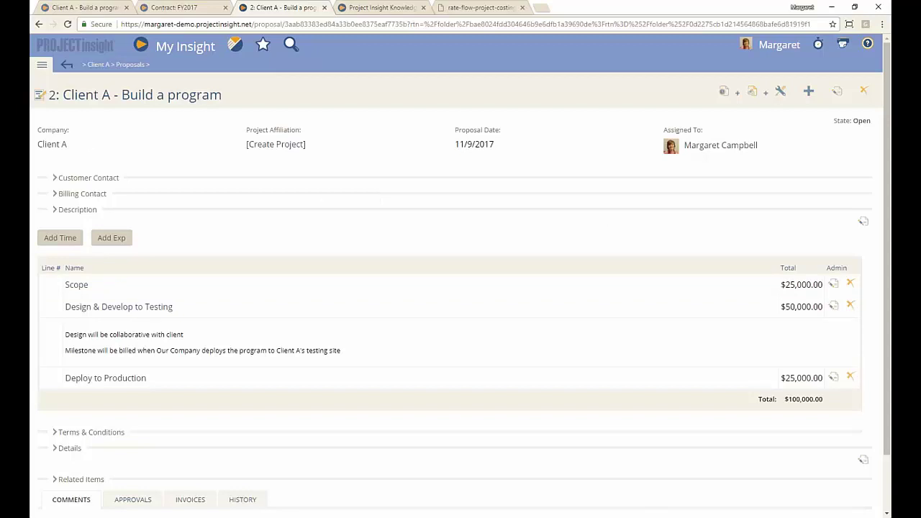
click(42, 69)
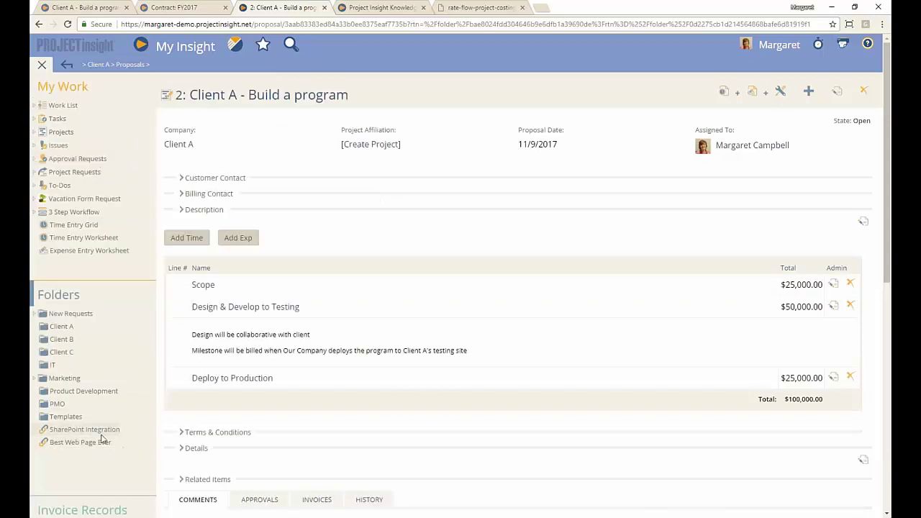
scroll(115, 437, down, 4)
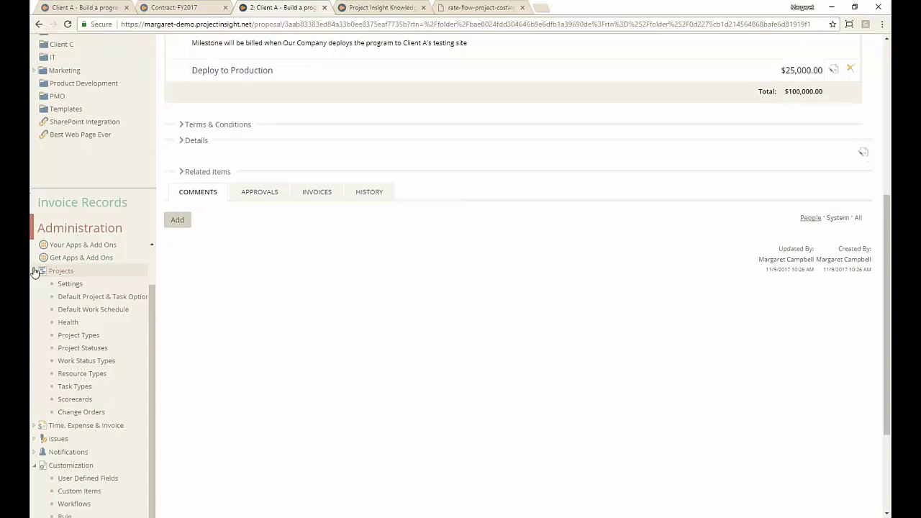
click(35, 275)
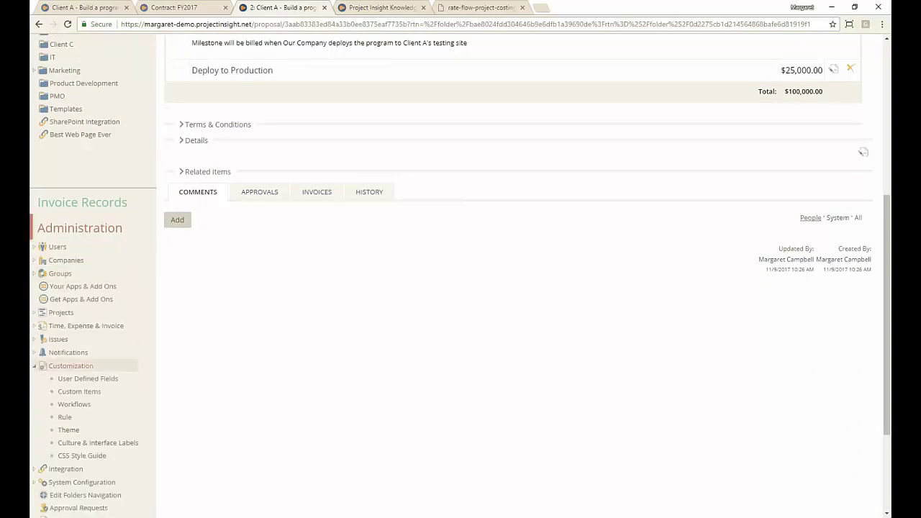
click(35, 365)
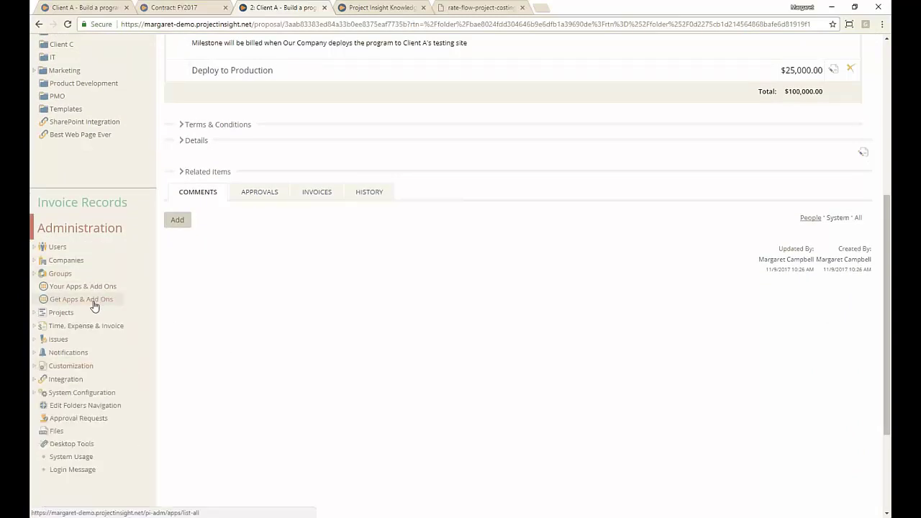
click(94, 306)
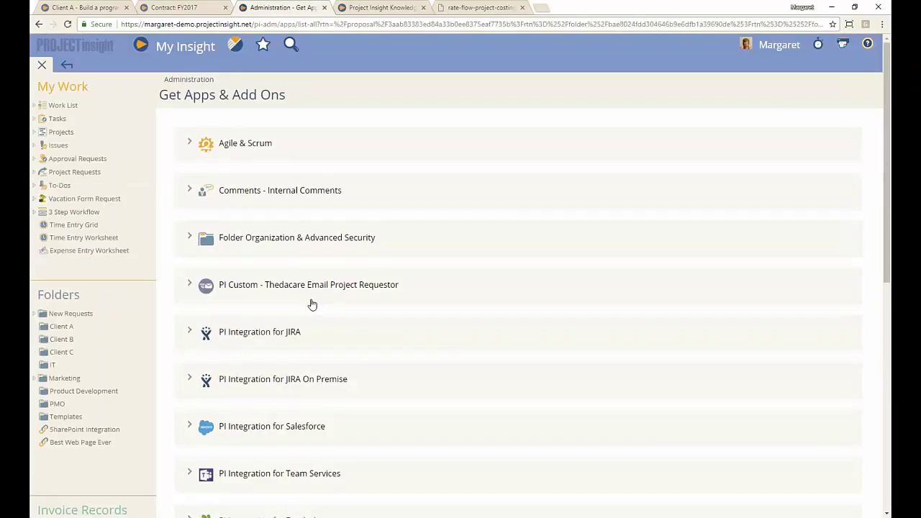
Check the descriptions and installation options of the Proposal Item (preview) and PI Integration for Team Services add-ons
scroll(312, 309, down, 1)
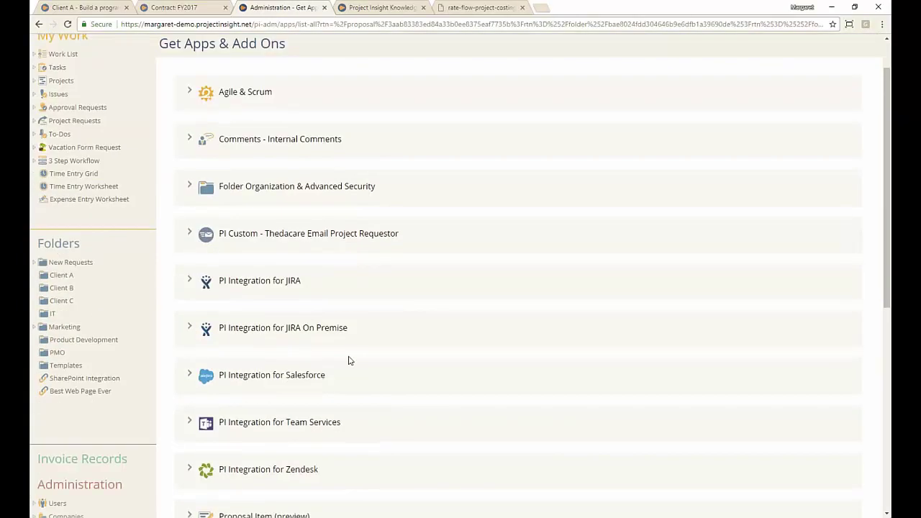
scroll(348, 360, down, 2)
scroll(345, 360, up, 3)
scroll(327, 358, down, 5)
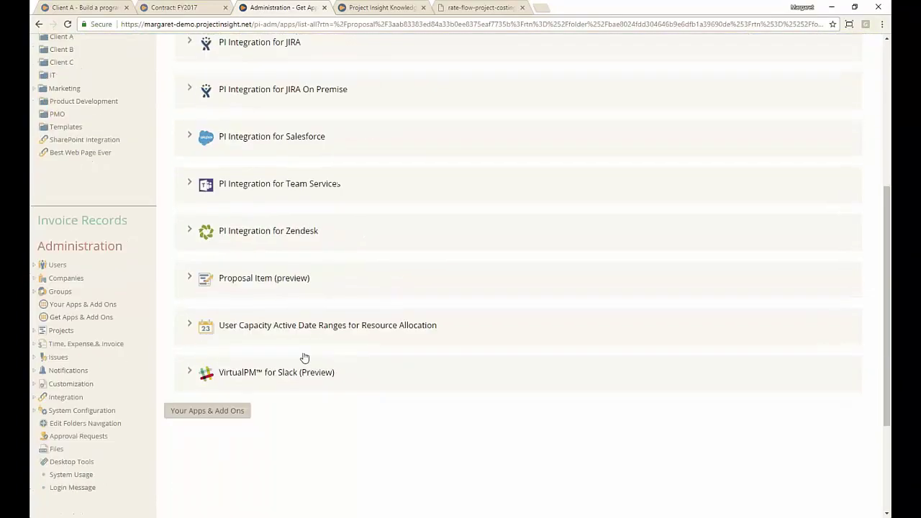
click(291, 268)
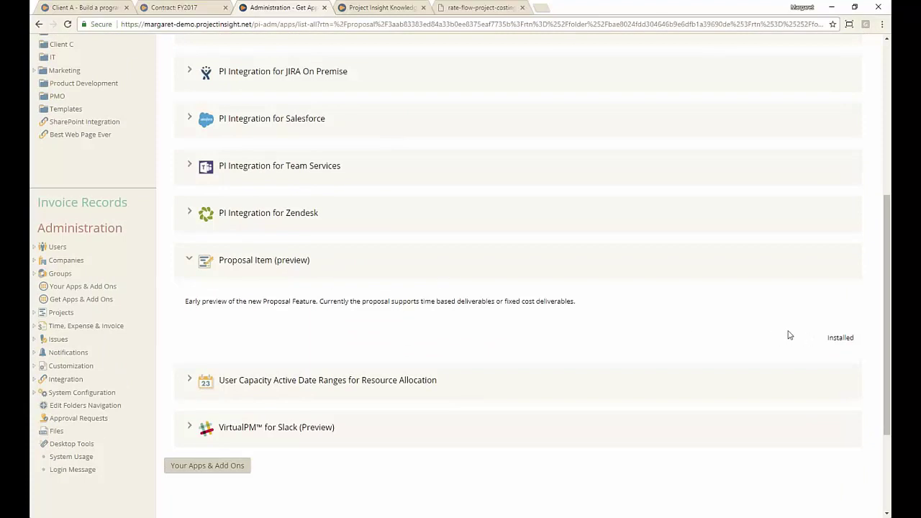
click(275, 258)
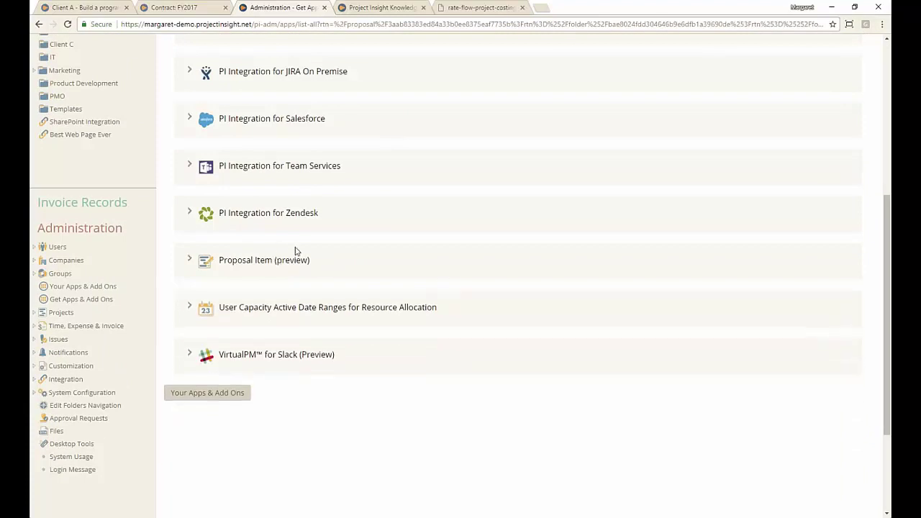
click(303, 178)
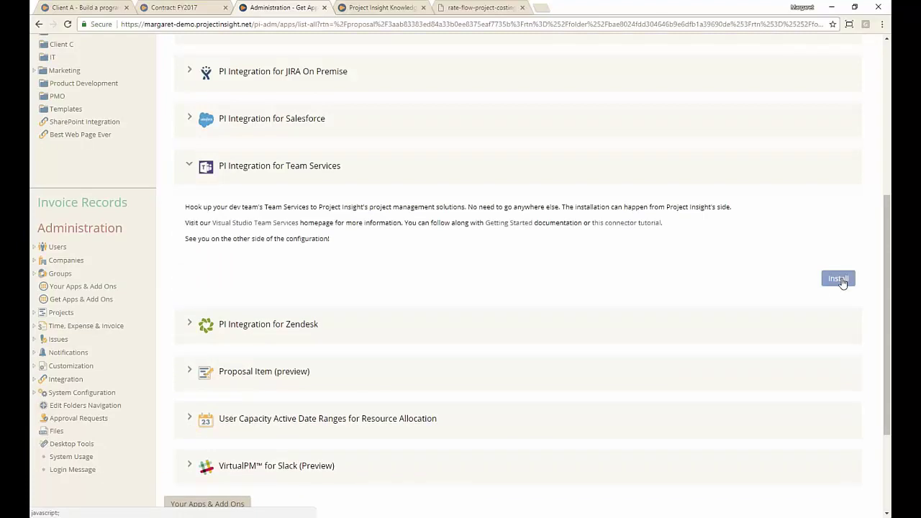
click(318, 167)
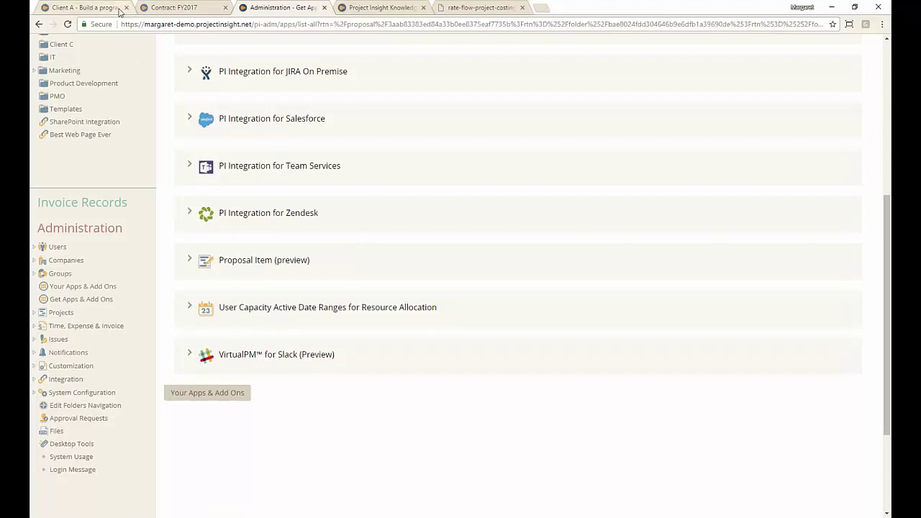
Open the Client A folder and start adding a new proposal in it
scroll(263, 130, up, 5)
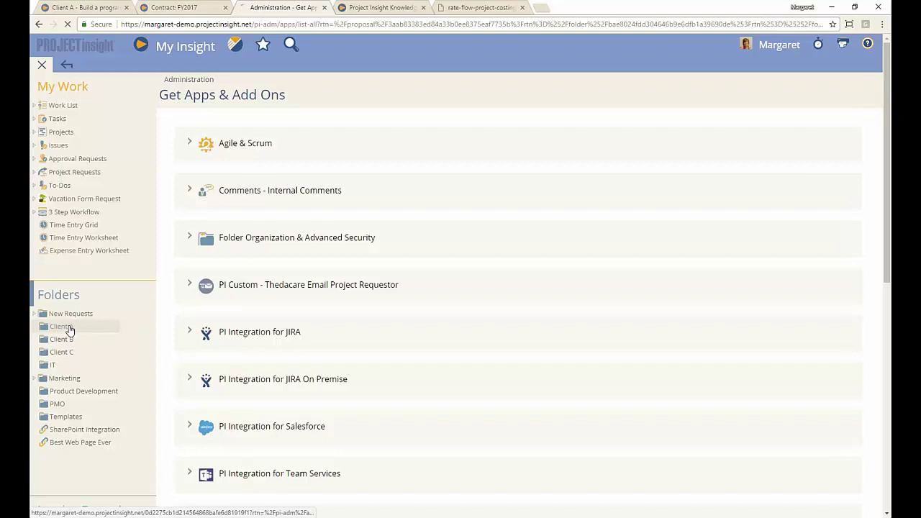
click(68, 327)
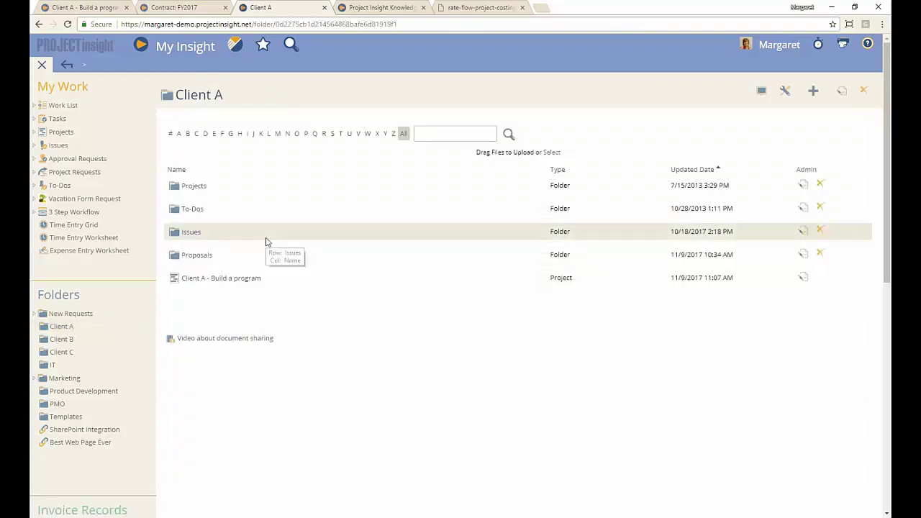
click(813, 91)
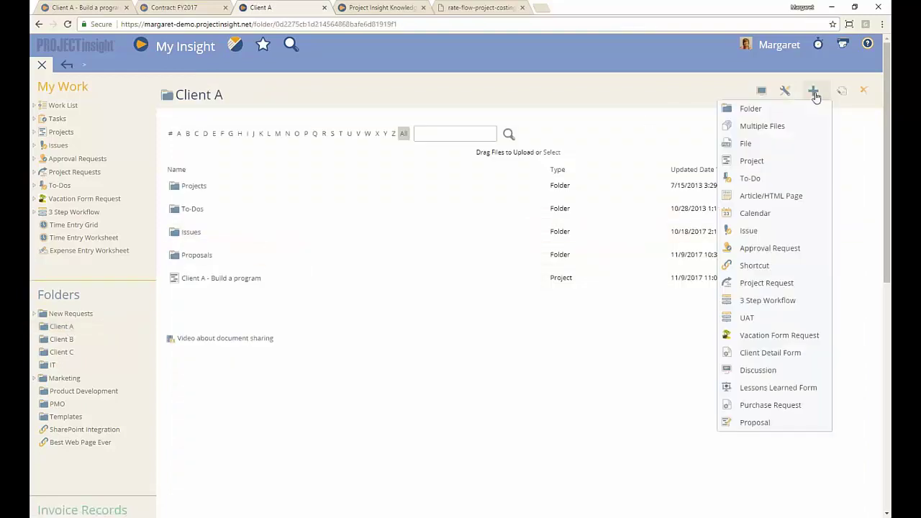
click(793, 425)
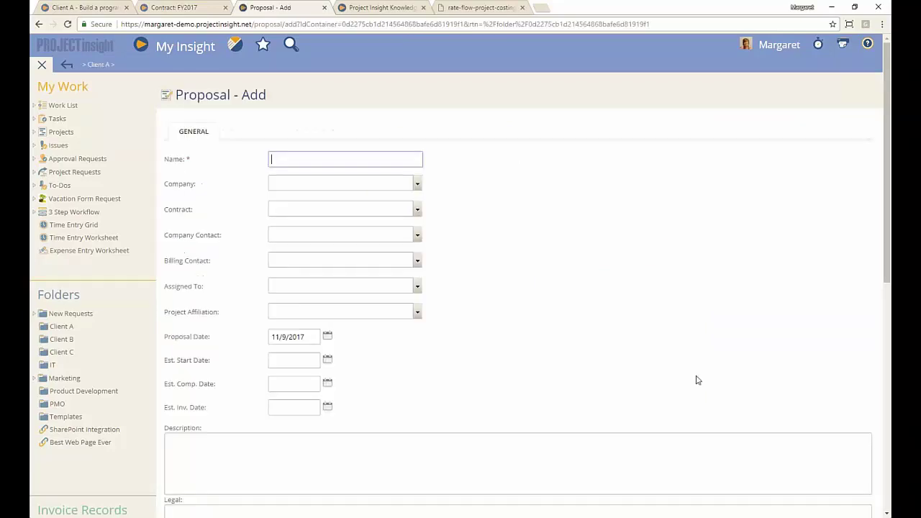
Name the proposal "Client A - Build a program", with company Client A and contract Client A - FY2017
text(Client A - Build a program)
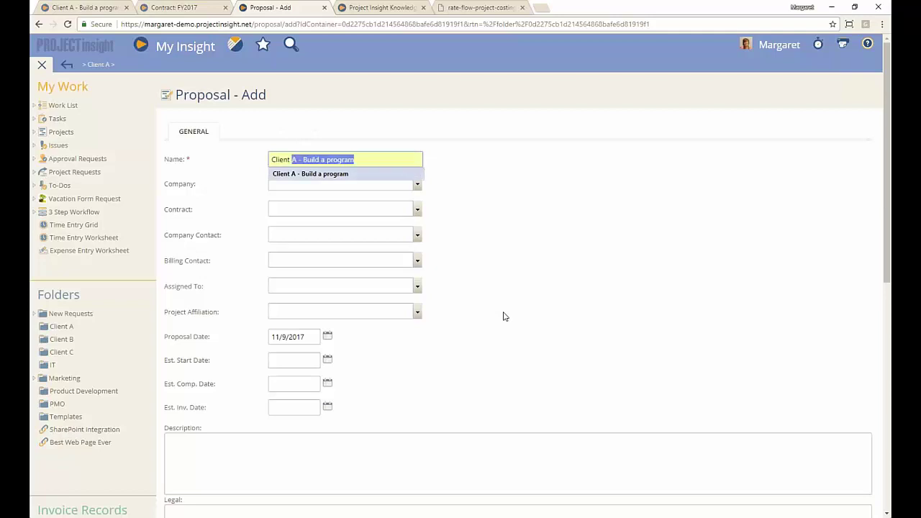
key(Return)
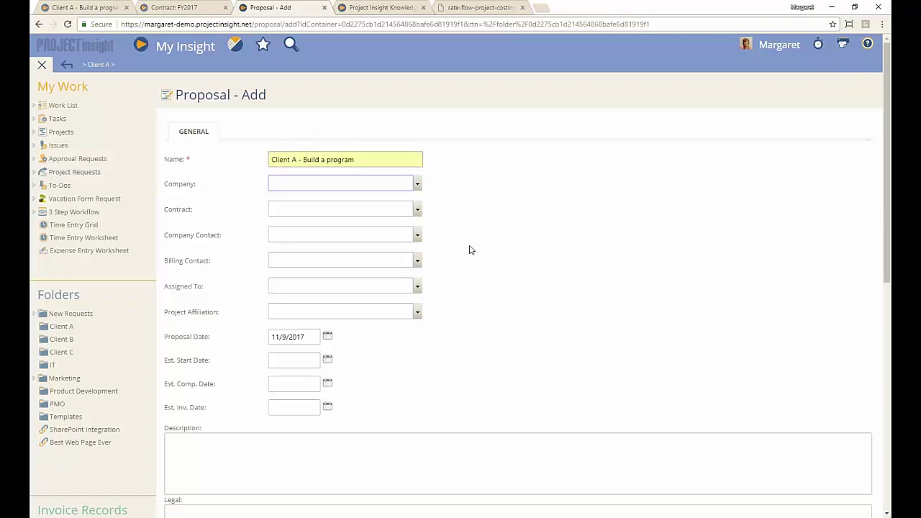
click(368, 183)
click(345, 212)
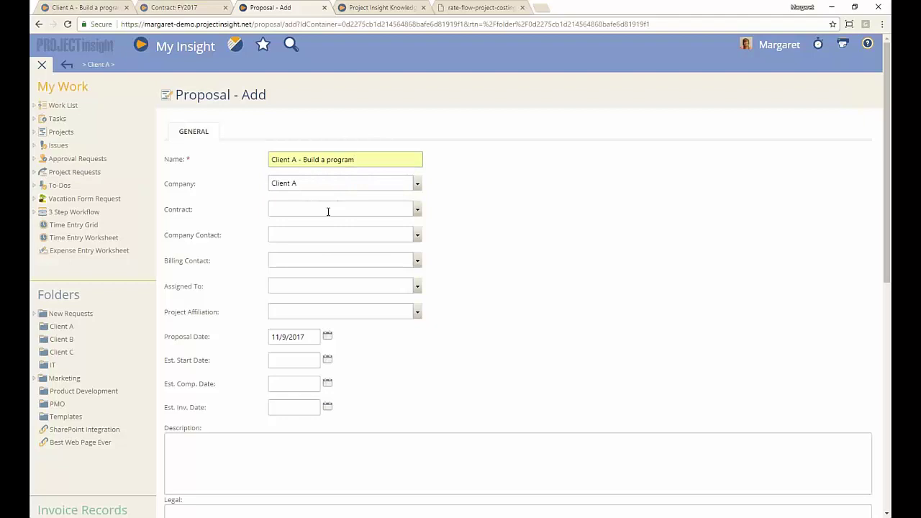
click(327, 211)
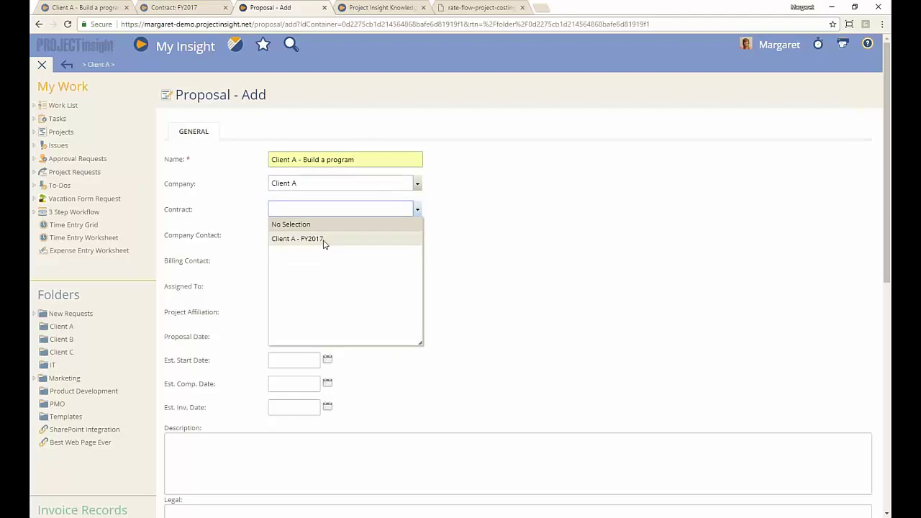
click(324, 240)
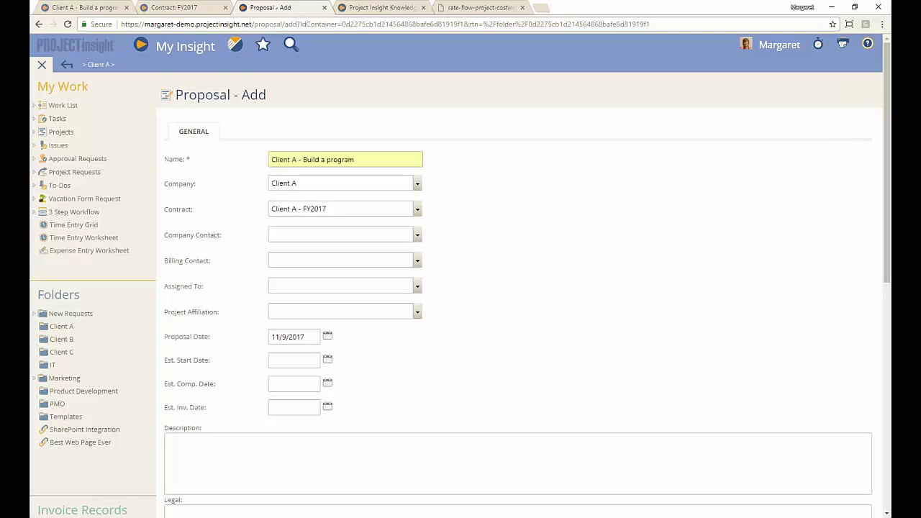
Choose the client's contact person as the proposal's company contact and assign the proposal to the project manager's own account
click(388, 235)
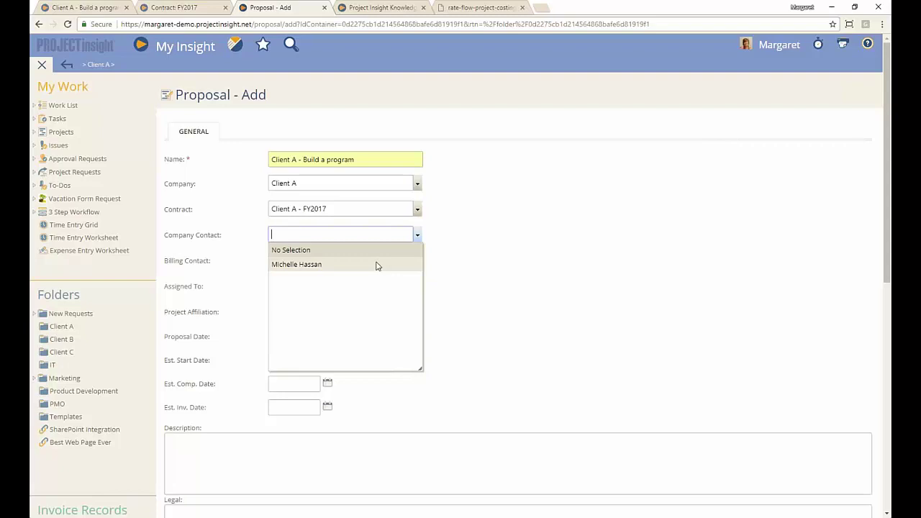
click(376, 264)
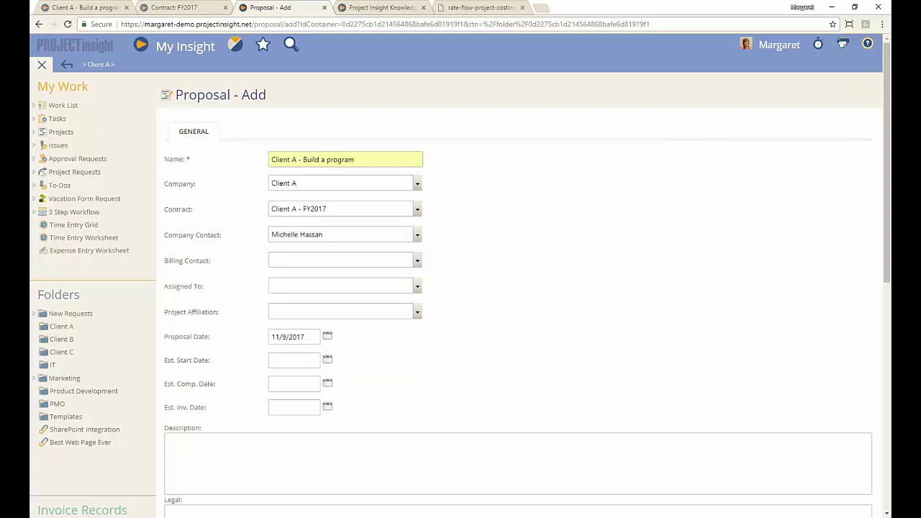
click(365, 286)
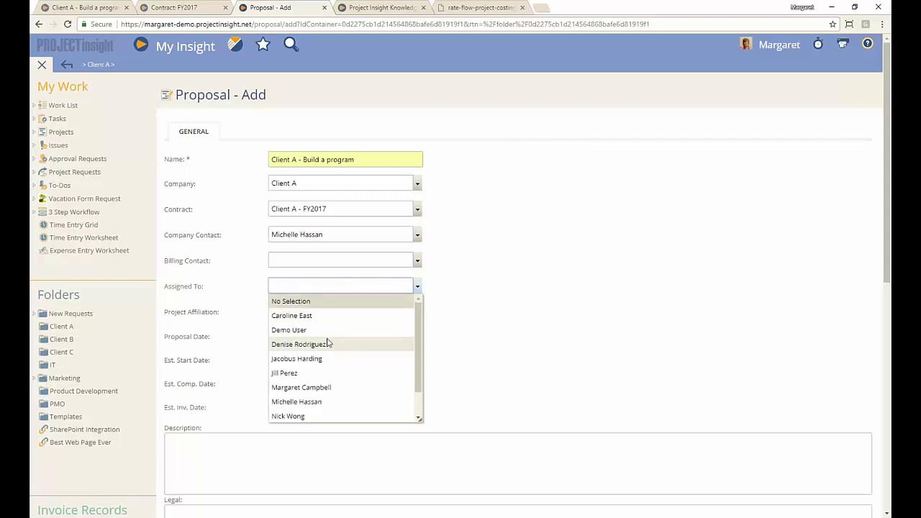
click(346, 392)
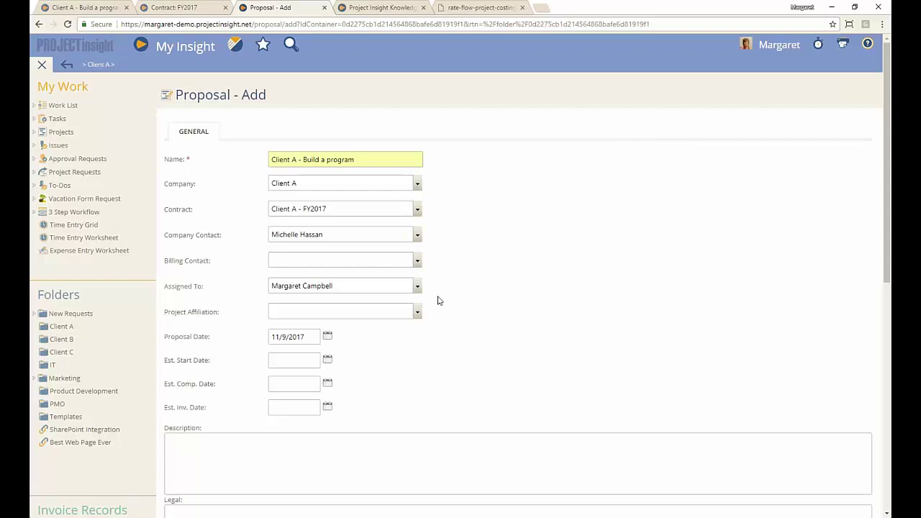
Check the Project Affiliation options for the new proposal and leave the field without a selection
scroll(455, 304, down, 1)
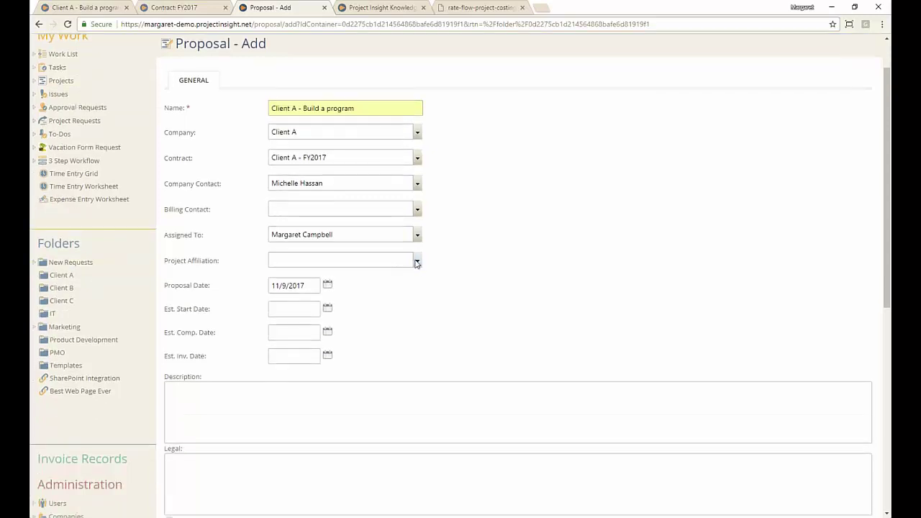
click(417, 262)
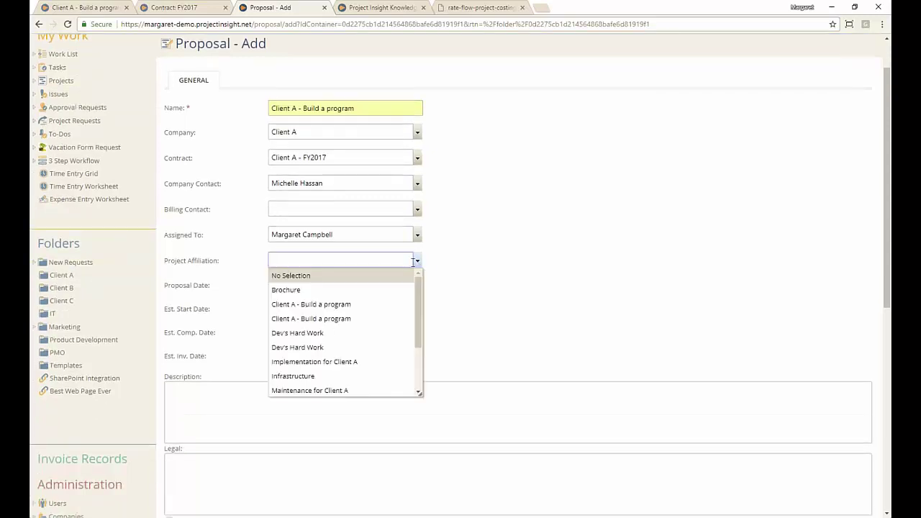
click(427, 261)
click(419, 262)
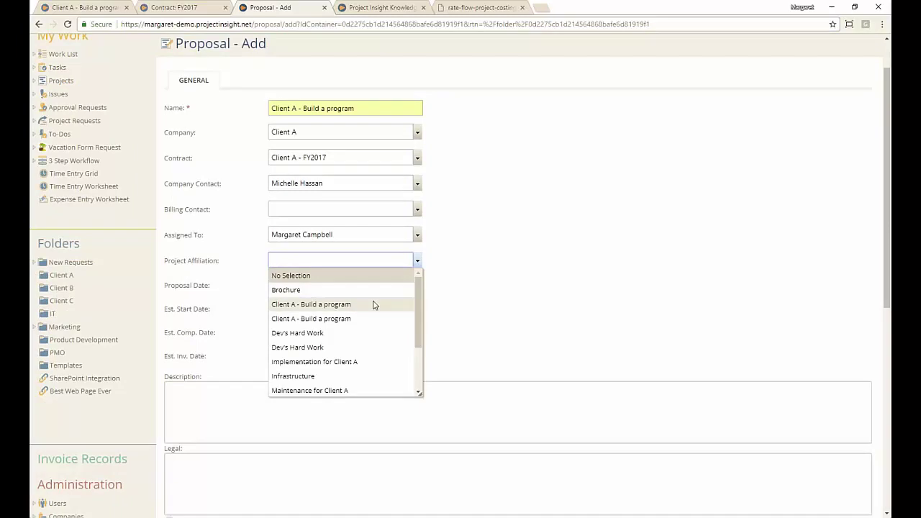
click(457, 281)
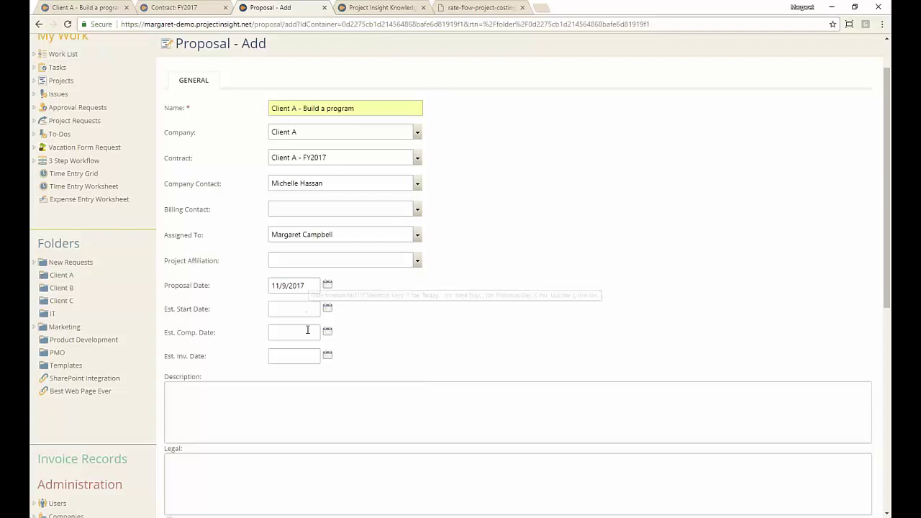
Save and display the new proposal, and collapse the navigation sidebar
scroll(295, 375, down, 2)
scroll(295, 375, up, 1)
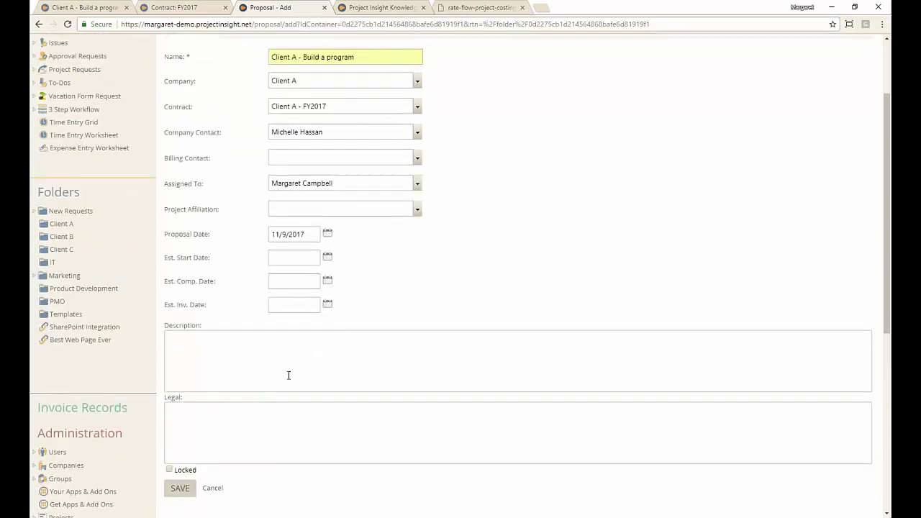
mouse_move(180, 489)
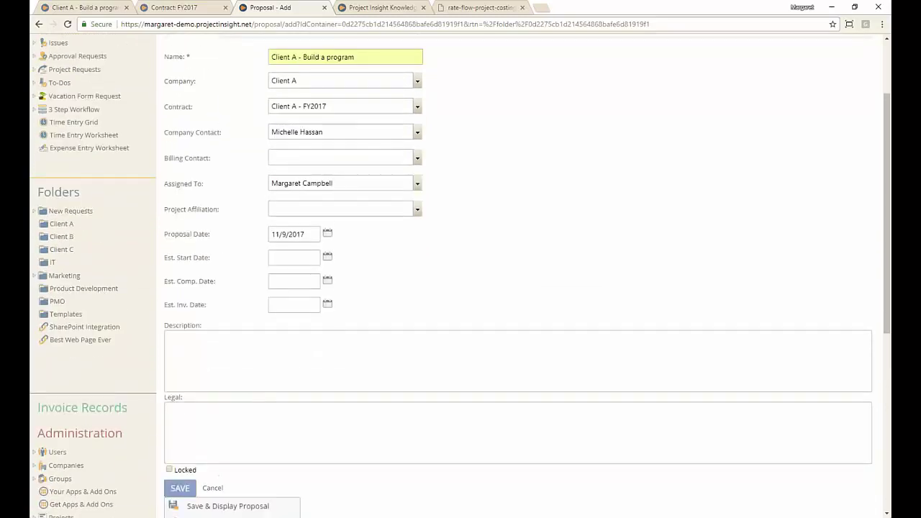
click(187, 505)
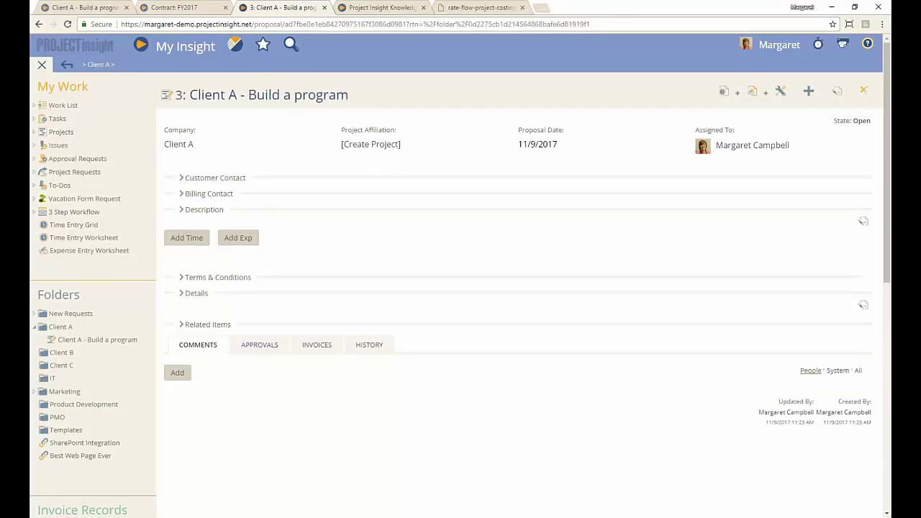
click(42, 65)
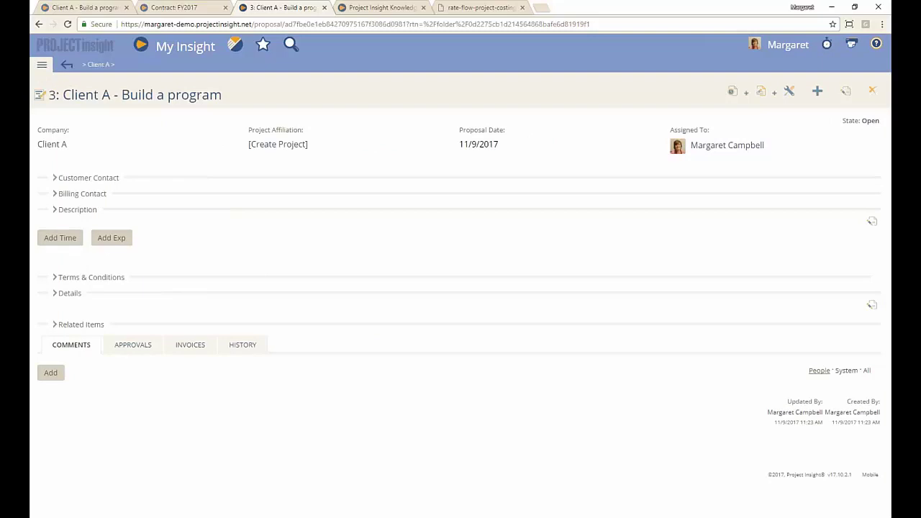
Add a time deliverable named "Scope" with a total of $25,000 to the proposal and save it
click(73, 239)
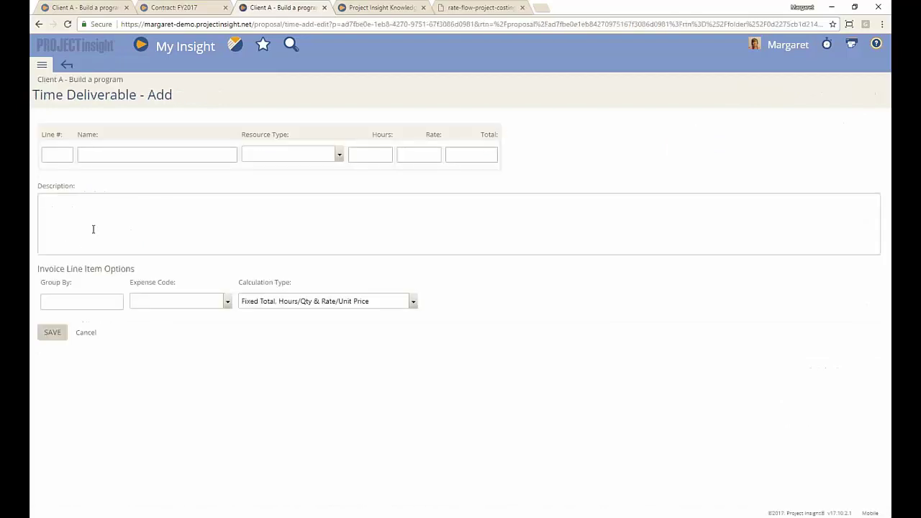
text(Scope)
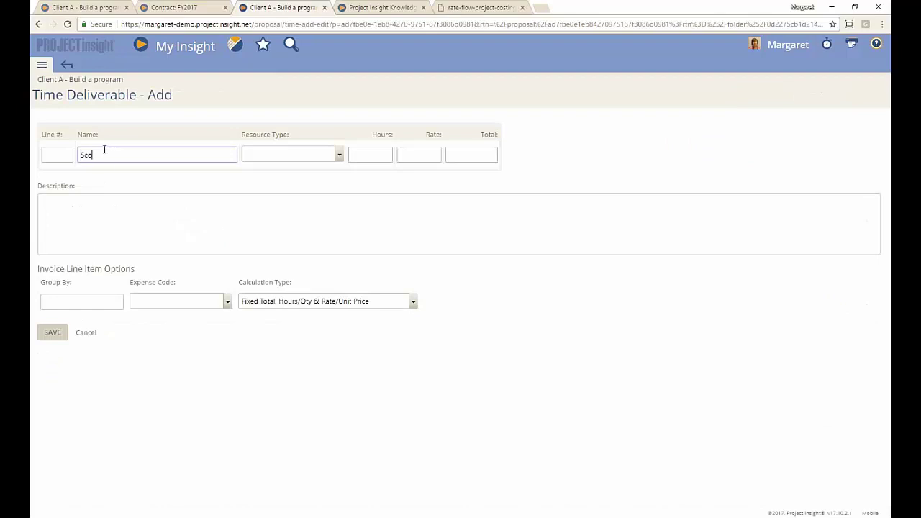
key(Tab)
key(Tab)
key(Tab)
key(Tab)
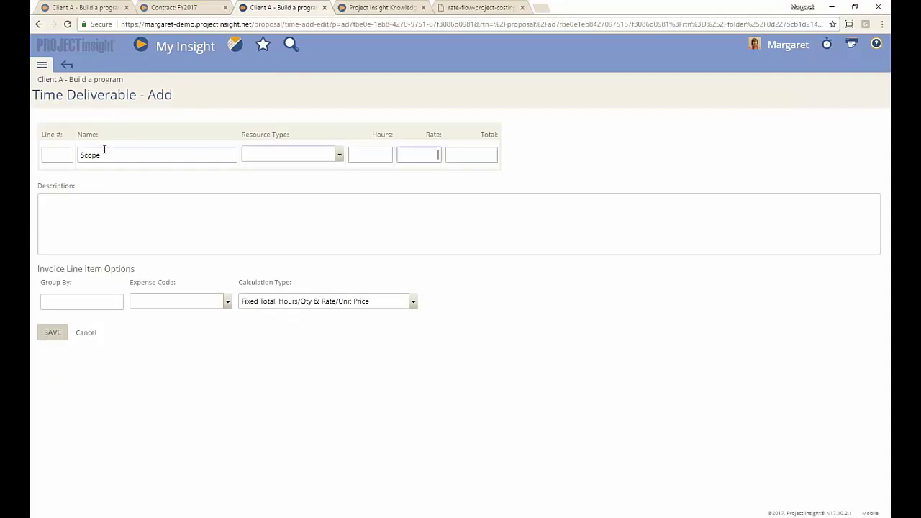
text(25000)
key(Tab)
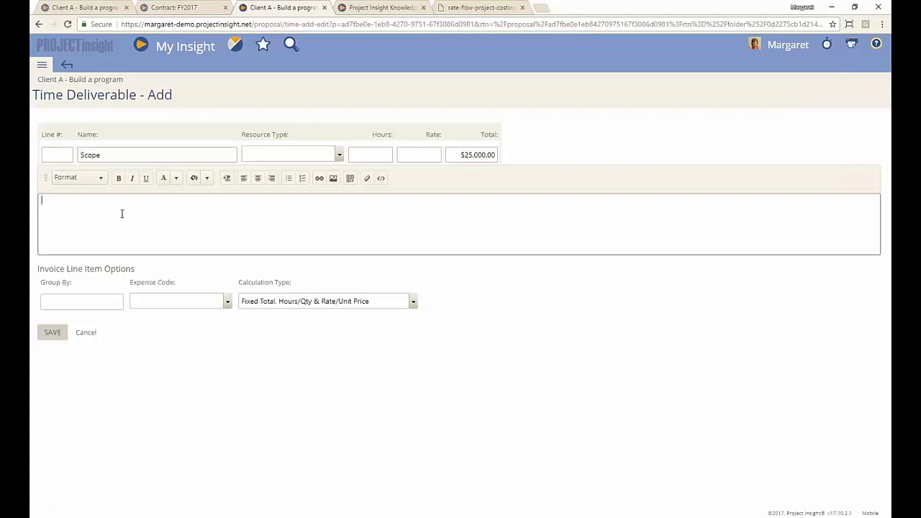
click(41, 332)
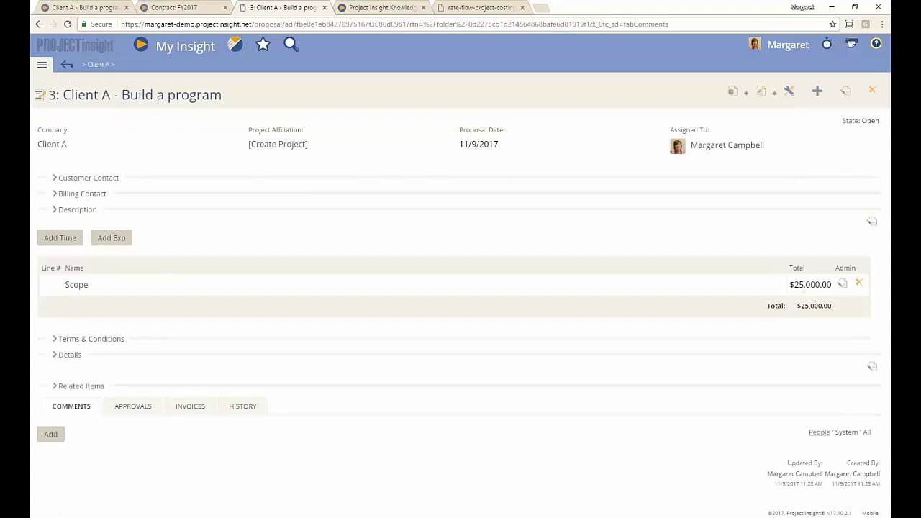
Add a second time deliverable named "Design & Develop for testing" with a total of $50,000 and save it
click(62, 239)
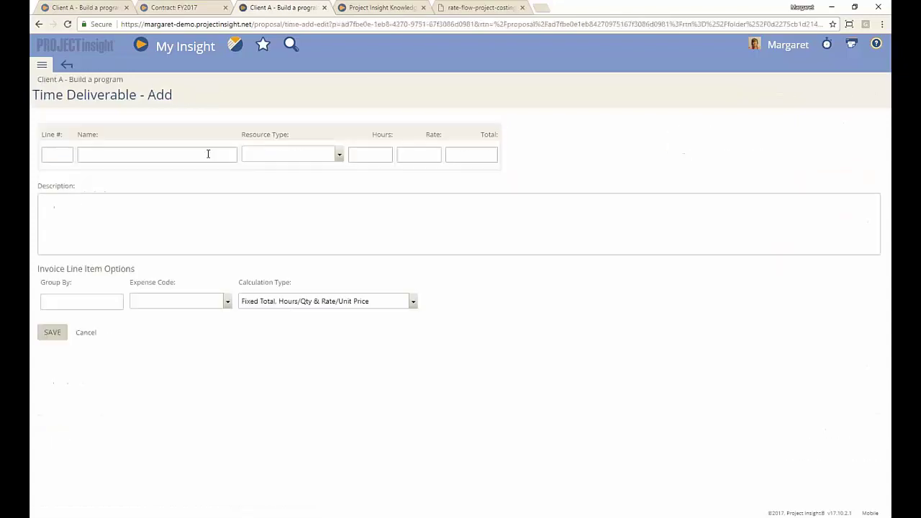
click(175, 158)
text(Design)
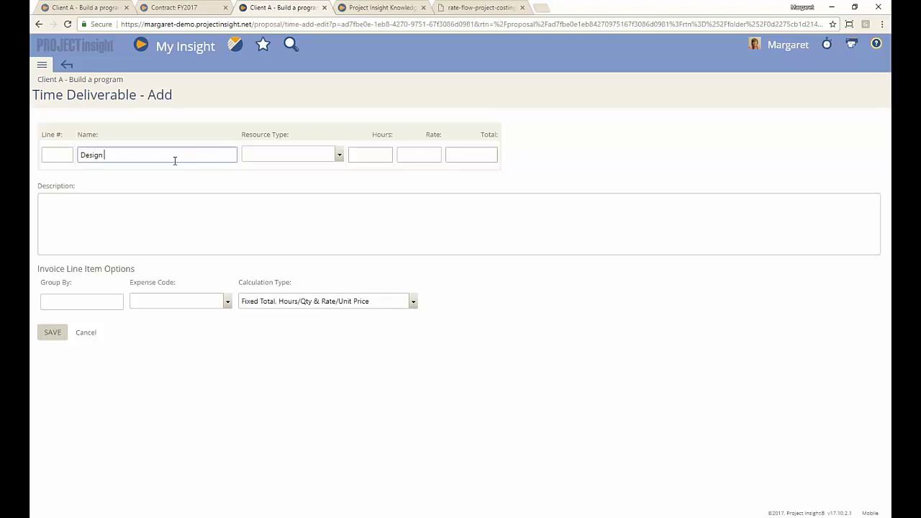
text( & Develop for testing)
click(488, 161)
text(50000)
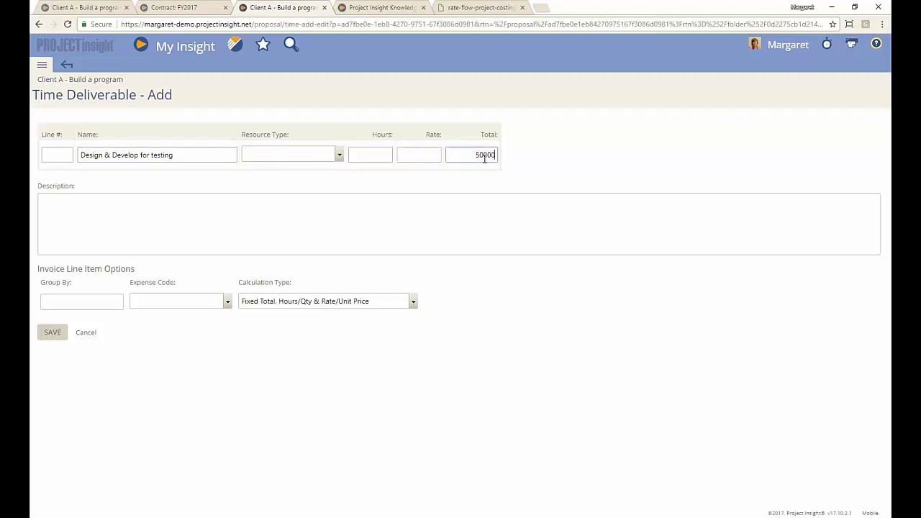
key(Tab)
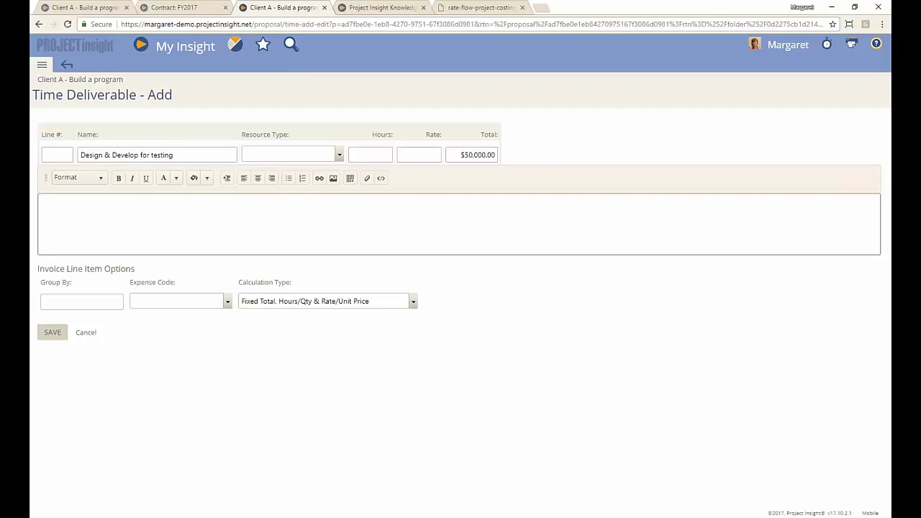
click(56, 334)
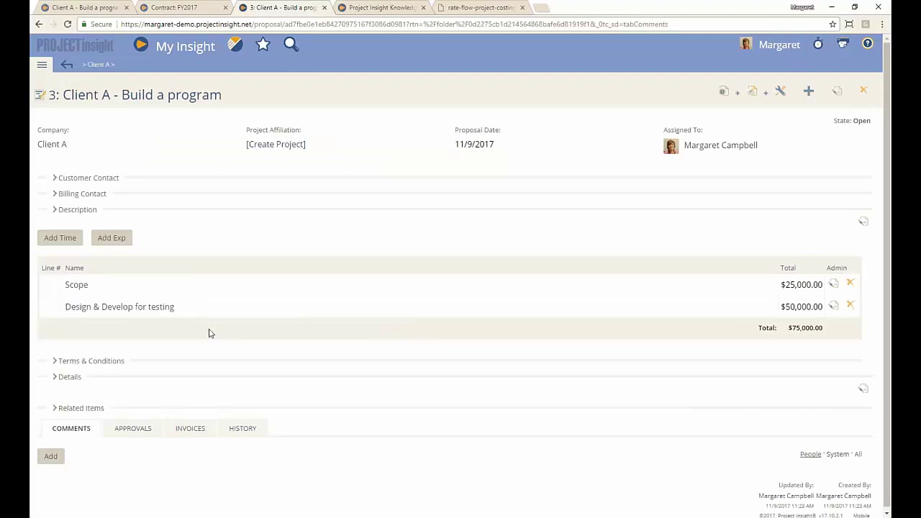
Start creating a project from the proposal, based on the Template of Software Development, and look over its general settings
click(294, 149)
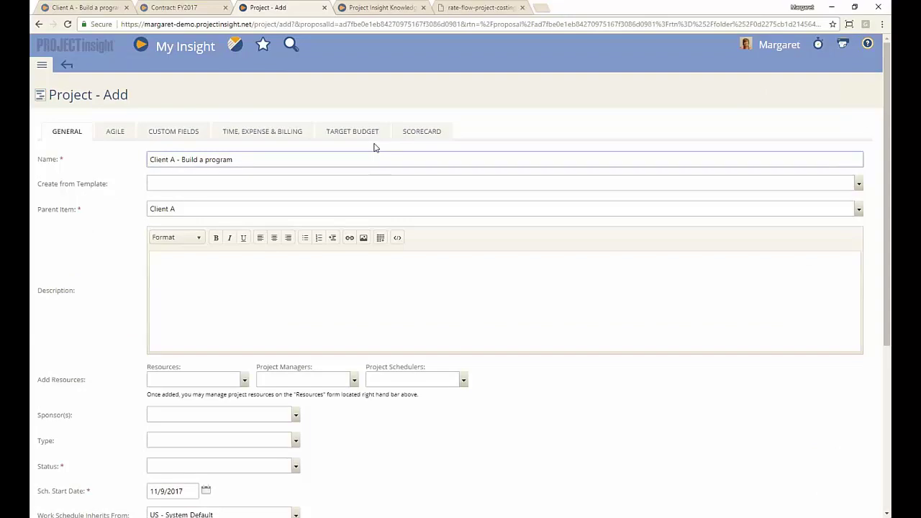
click(353, 183)
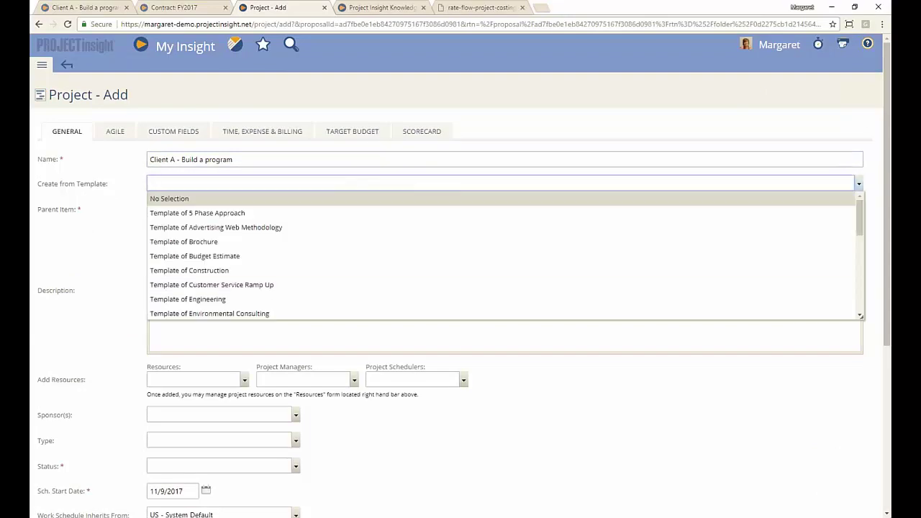
scroll(268, 288, down, 6)
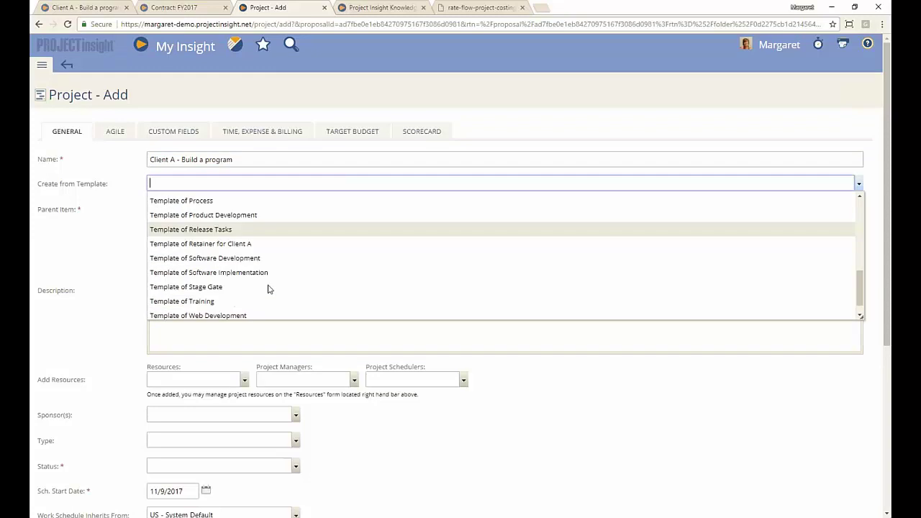
click(250, 258)
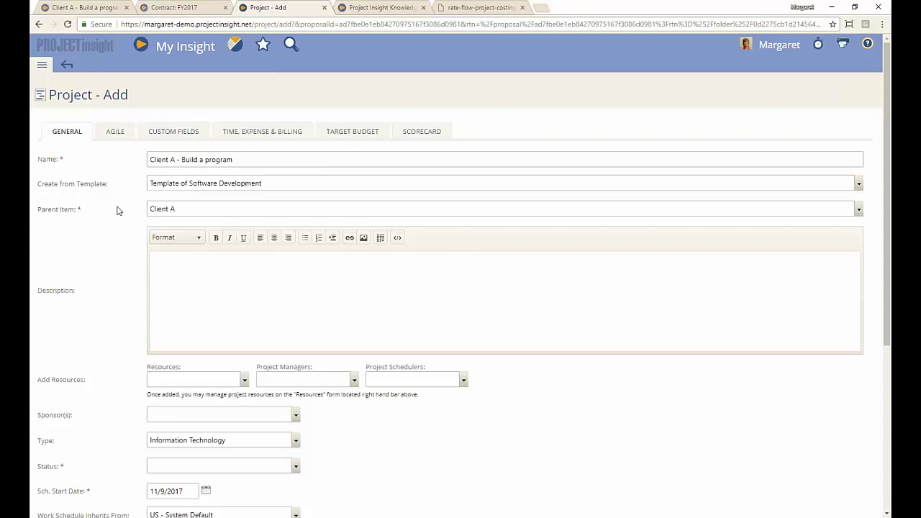
scroll(115, 213, down, 4)
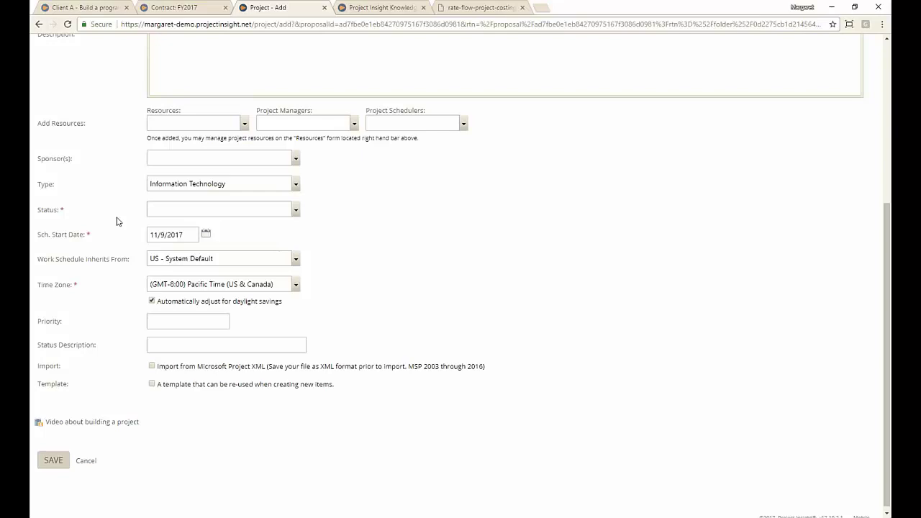
scroll(119, 221, up, 4)
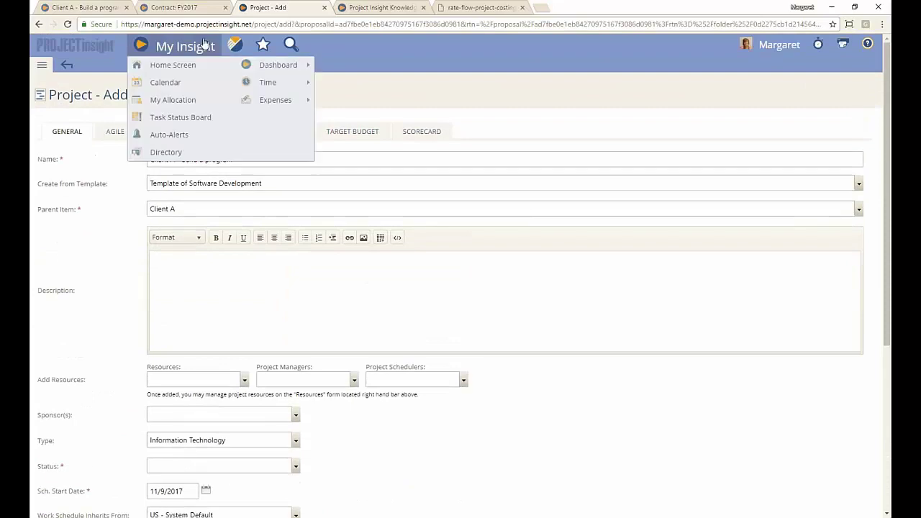
In the Client A folder's Proposals subfolder, rename the proposal as "Client A - Build a program*" and save it
click(82, 8)
click(64, 326)
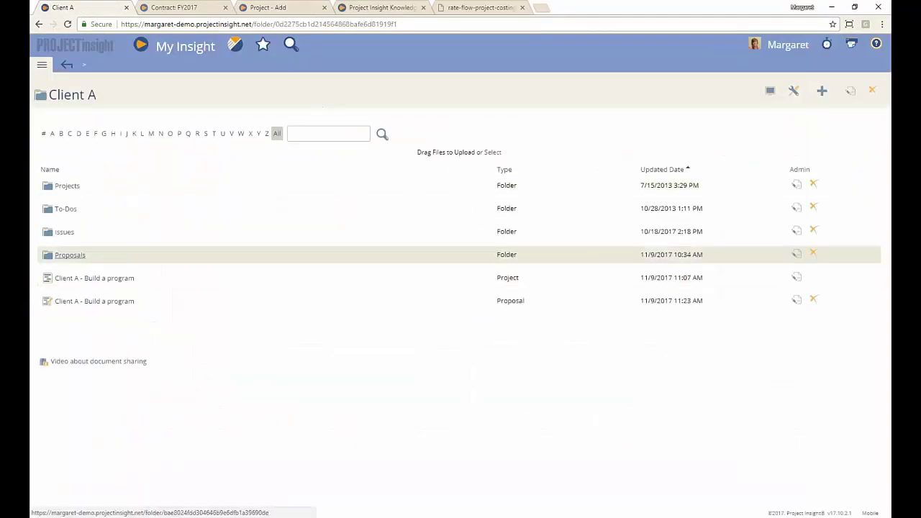
click(71, 254)
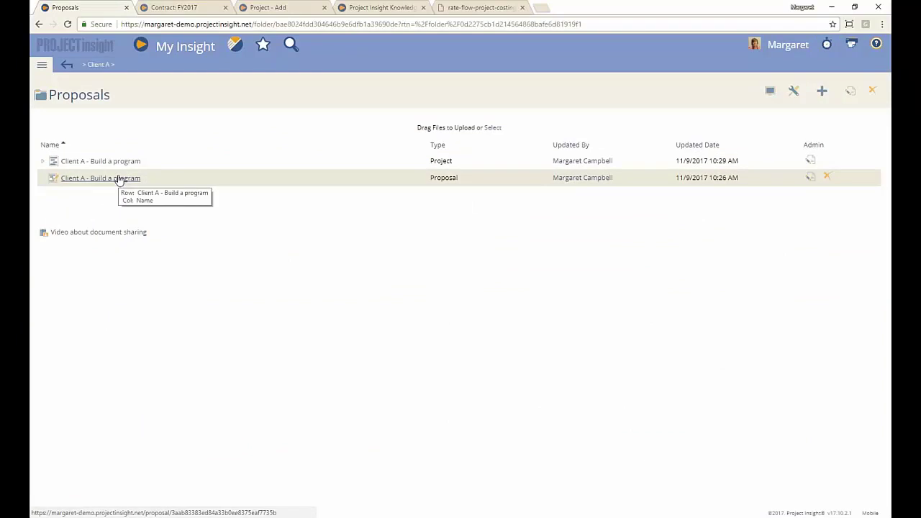
click(810, 177)
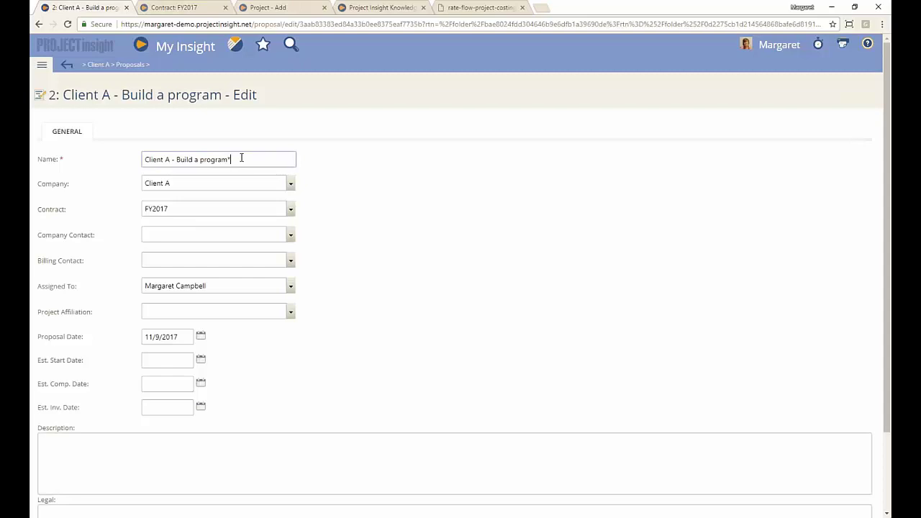
scroll(216, 176, down, 2)
click(46, 494)
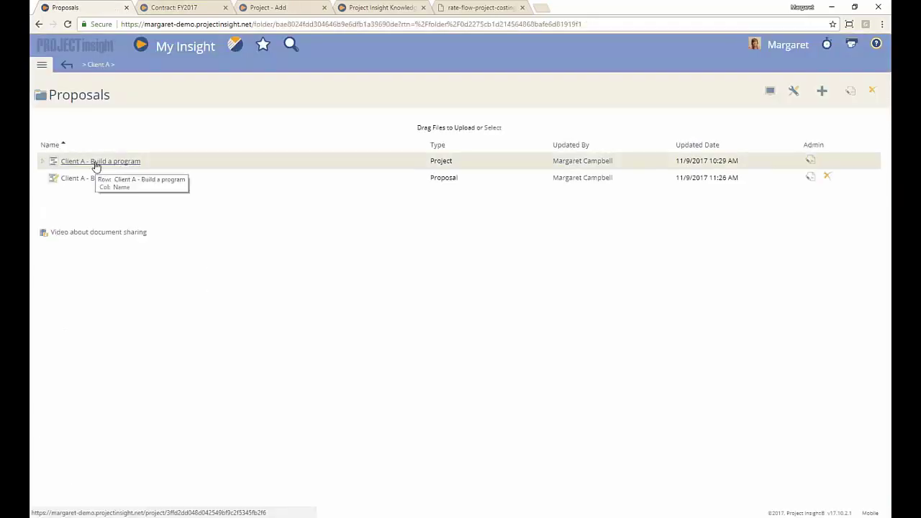
Check the renamed proposal's line items and the neighbouring project's Invoice Records & Proposals view, and reopen the navigation sidebar from the task list
click(94, 178)
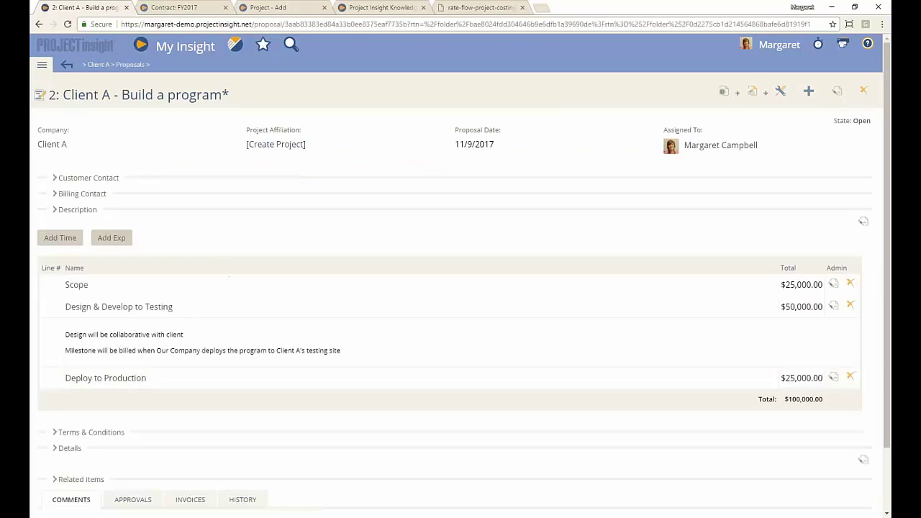
click(64, 65)
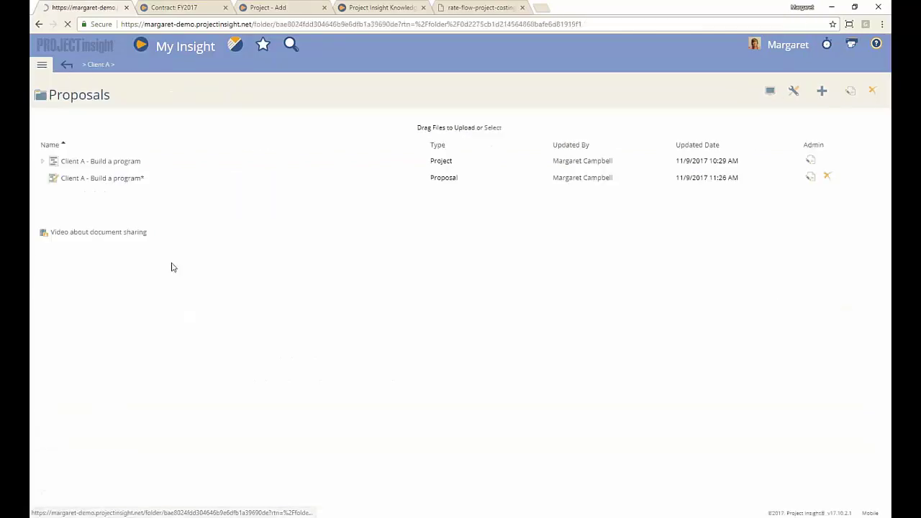
click(119, 163)
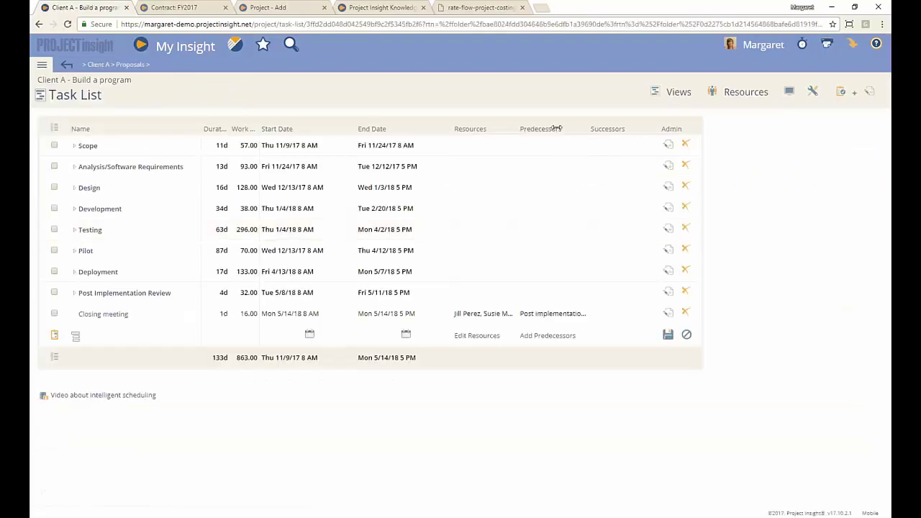
click(676, 93)
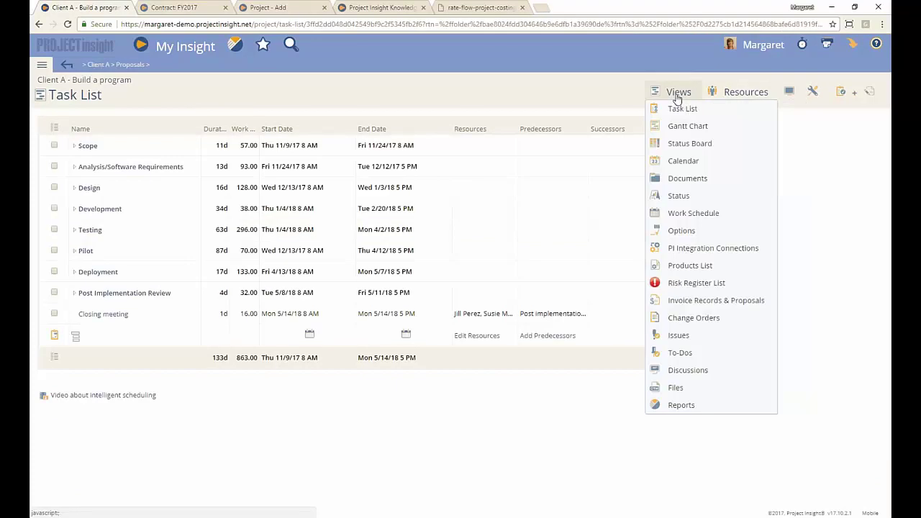
click(767, 304)
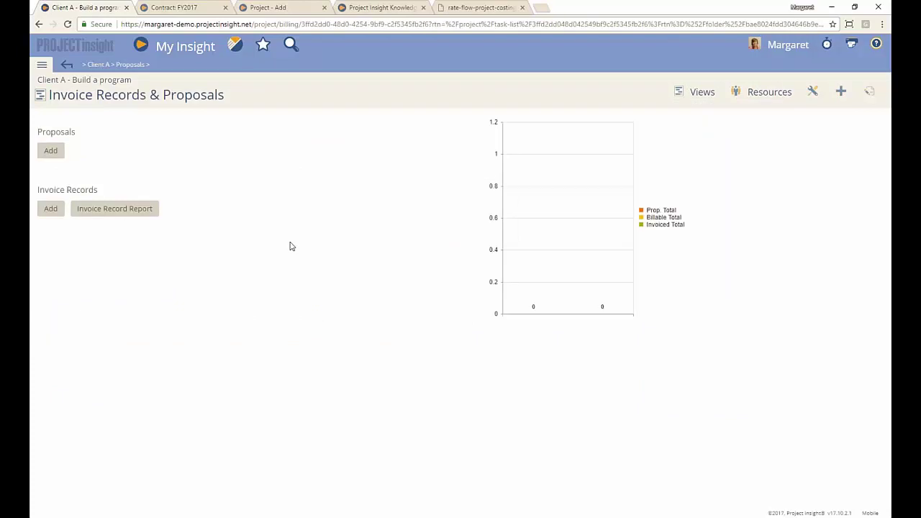
click(66, 65)
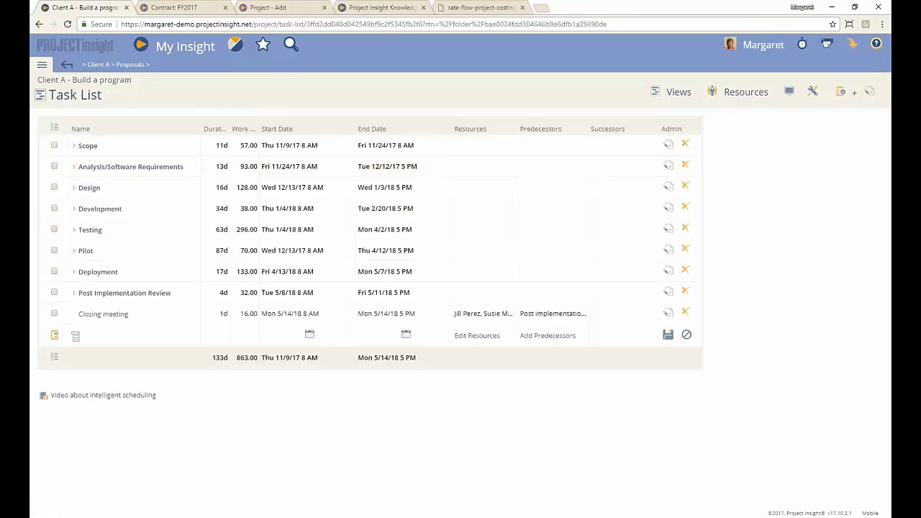
click(42, 67)
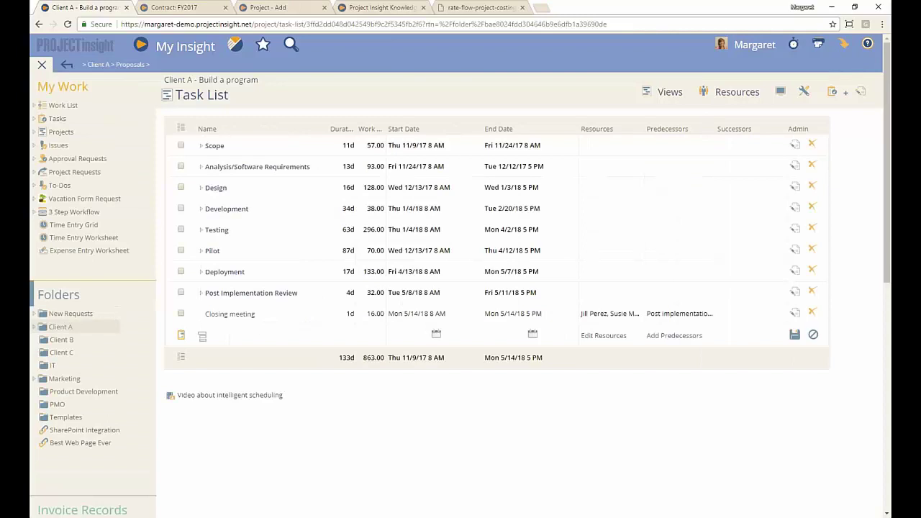
In Client A's Proposals subfolder, rename the project as "Client A - Build a program*" and save it
click(60, 326)
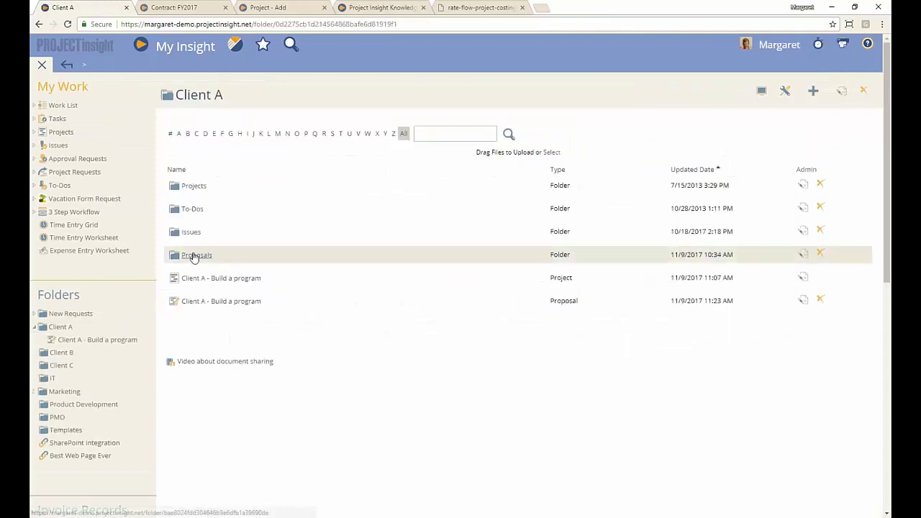
click(188, 255)
click(208, 180)
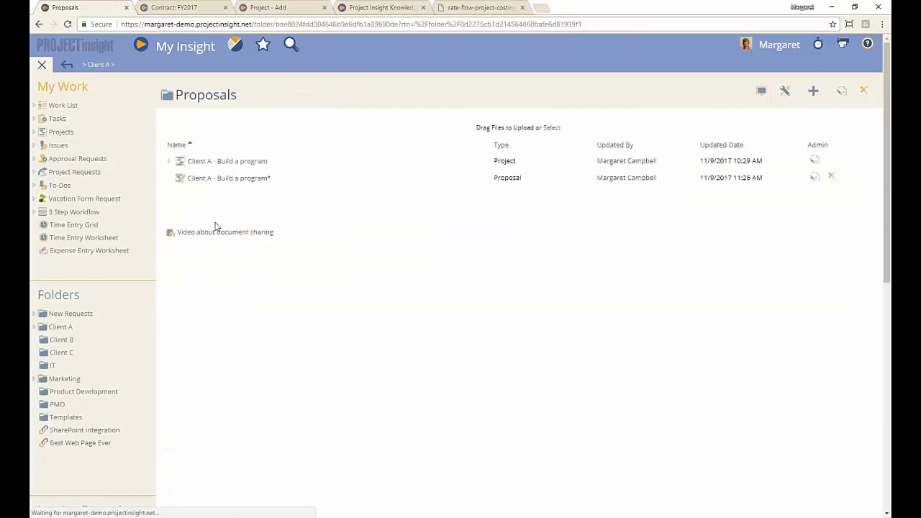
click(215, 163)
click(859, 91)
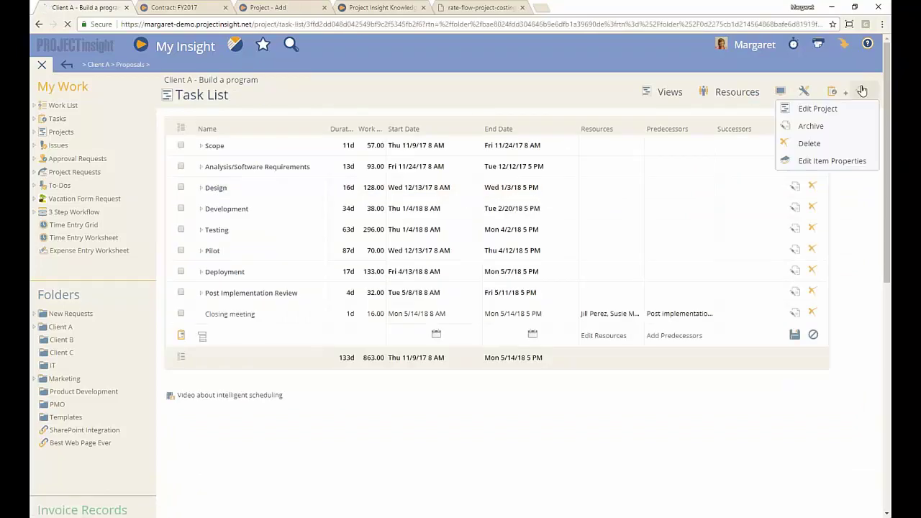
click(804, 107)
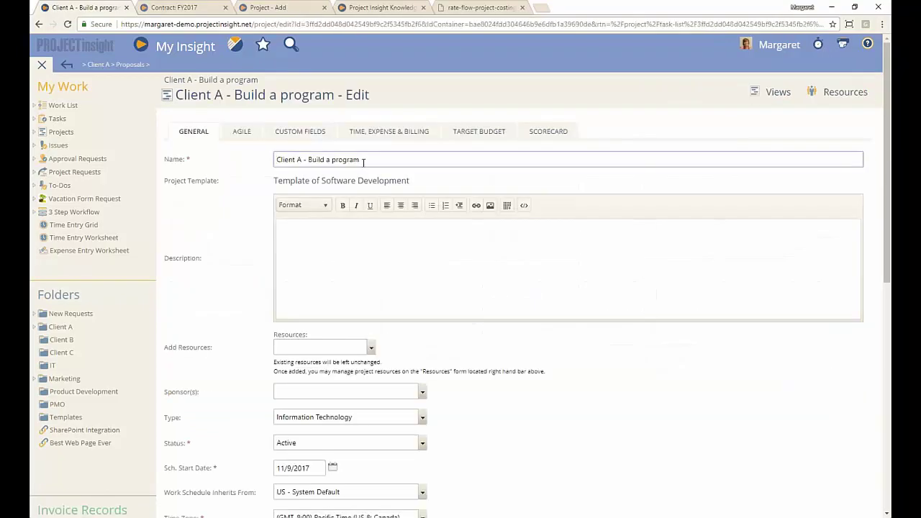
scroll(235, 302, down, 6)
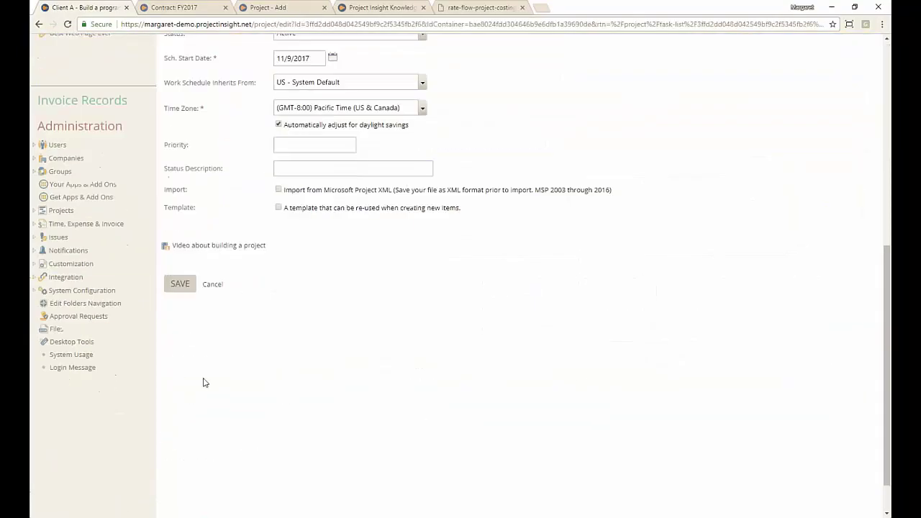
click(180, 283)
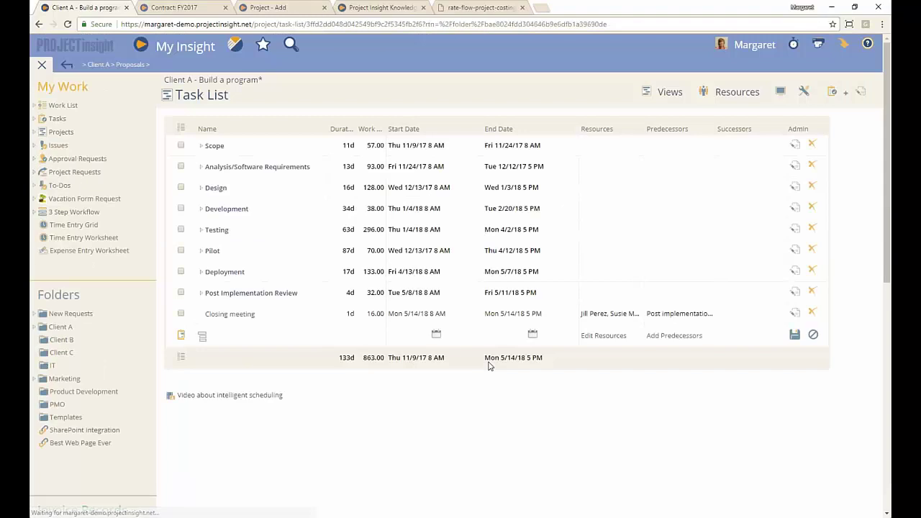
Set the Project Affiliation of the "Client A - Build a program*" proposal to the project "Client A - Build a program*" and save it
click(61, 327)
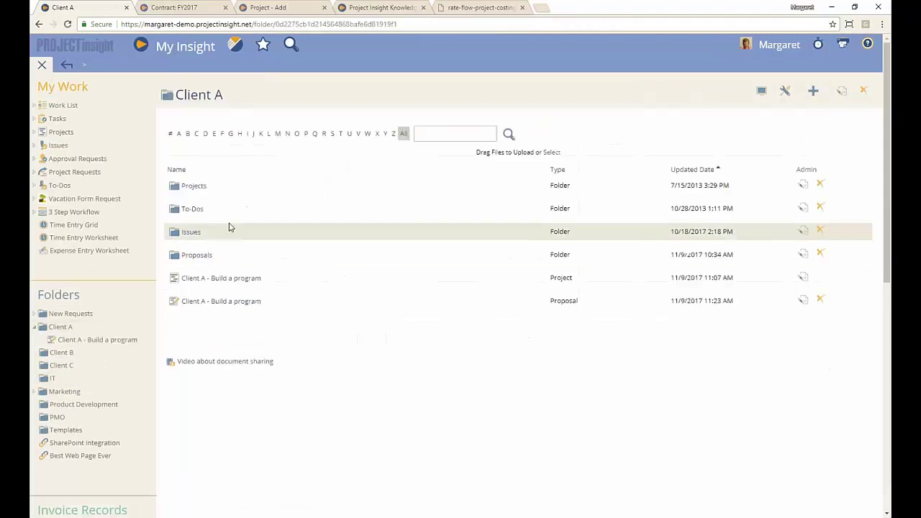
click(196, 256)
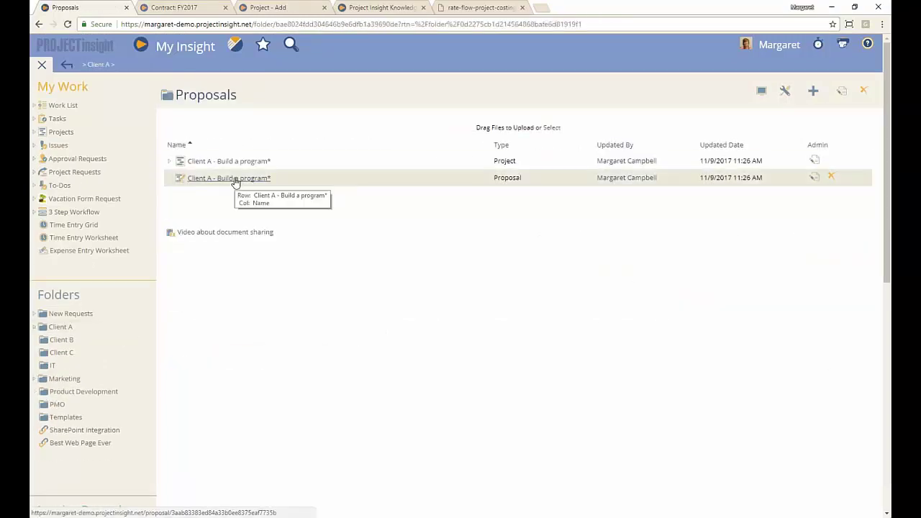
click(234, 179)
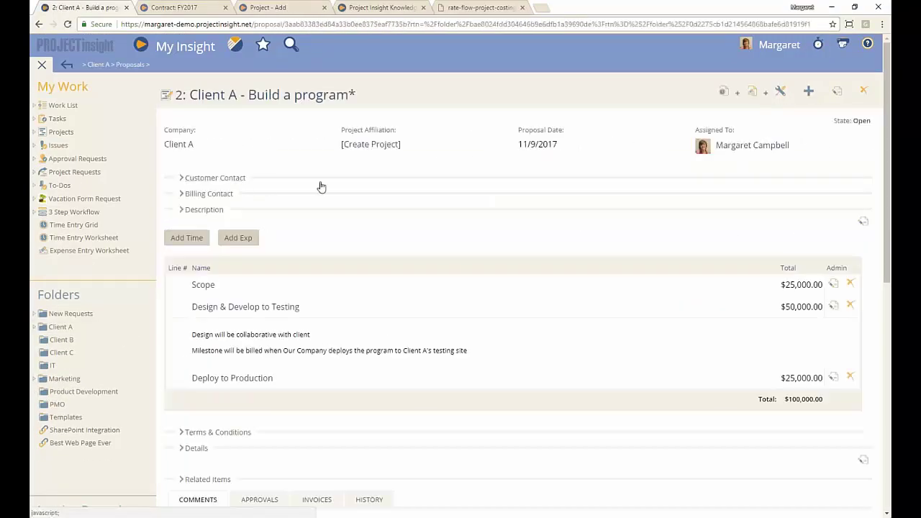
click(791, 104)
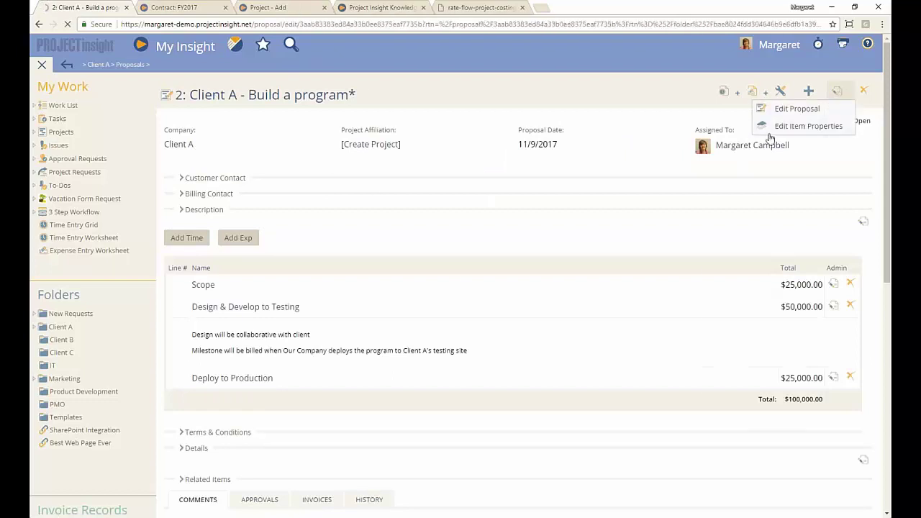
click(340, 312)
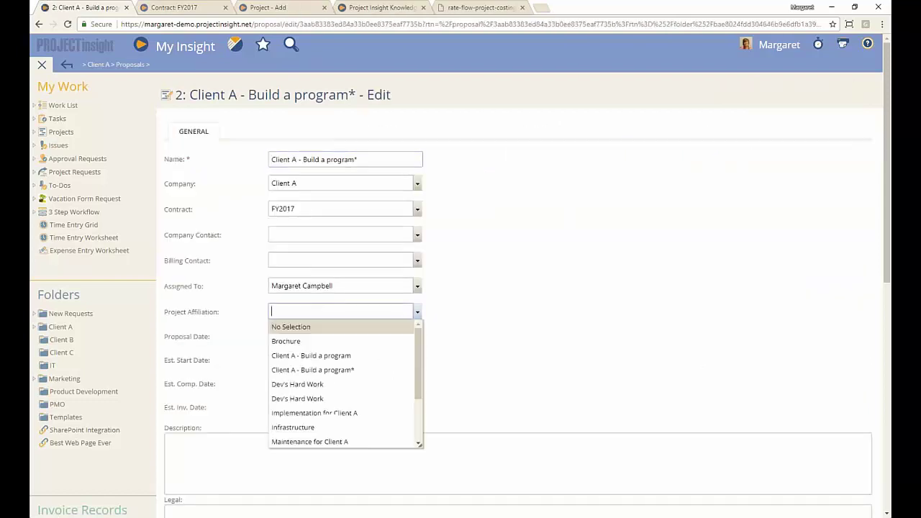
click(345, 368)
scroll(384, 401, down, 5)
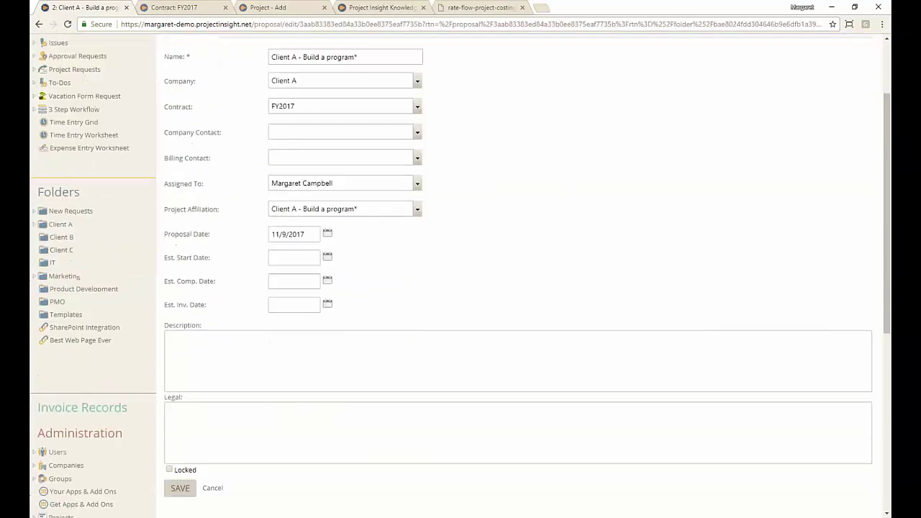
click(179, 384)
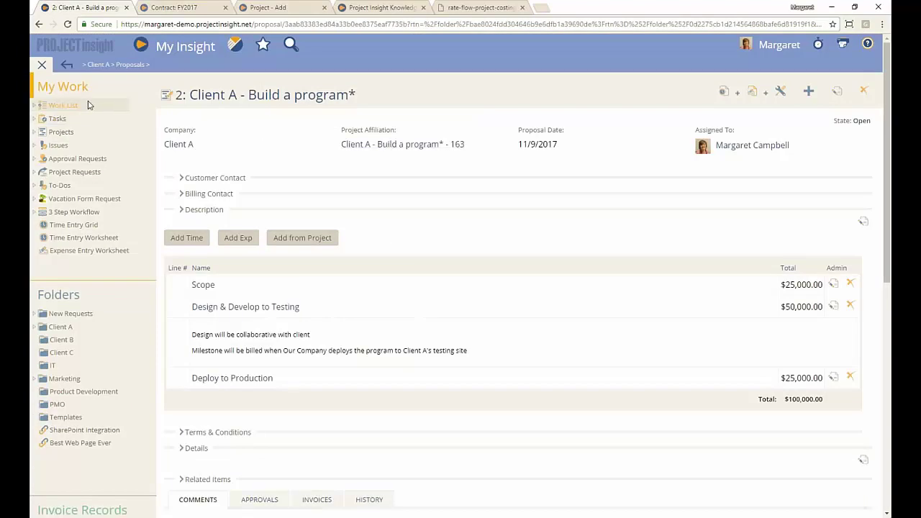
Display the affiliated project's task list with the Work Billable Fields column selection and widen the Resources column
click(380, 143)
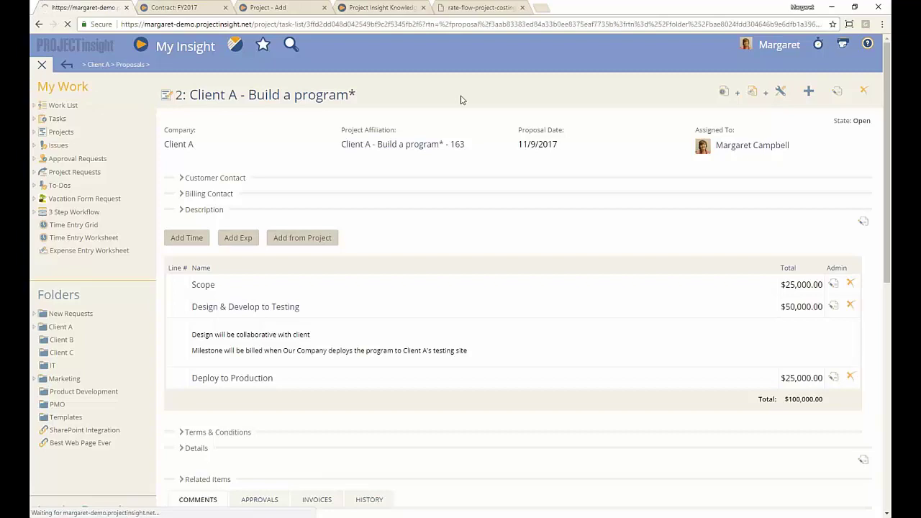
click(42, 64)
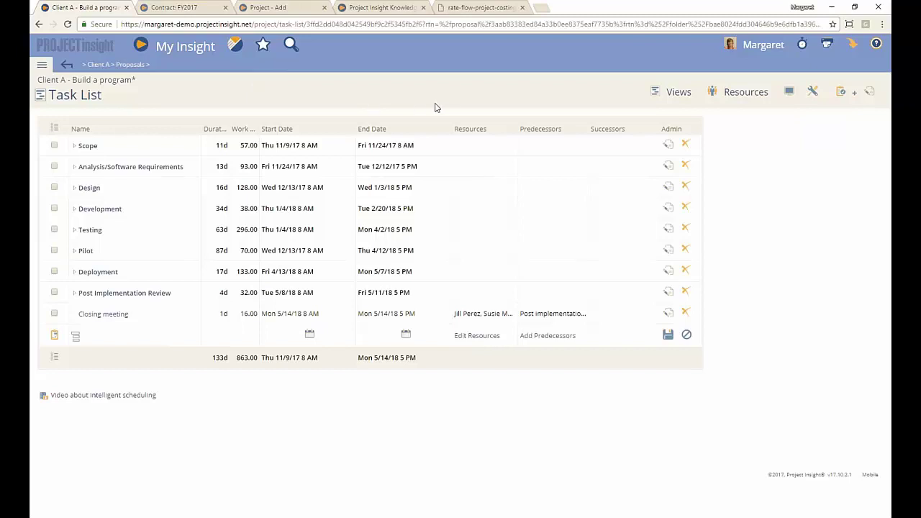
click(789, 94)
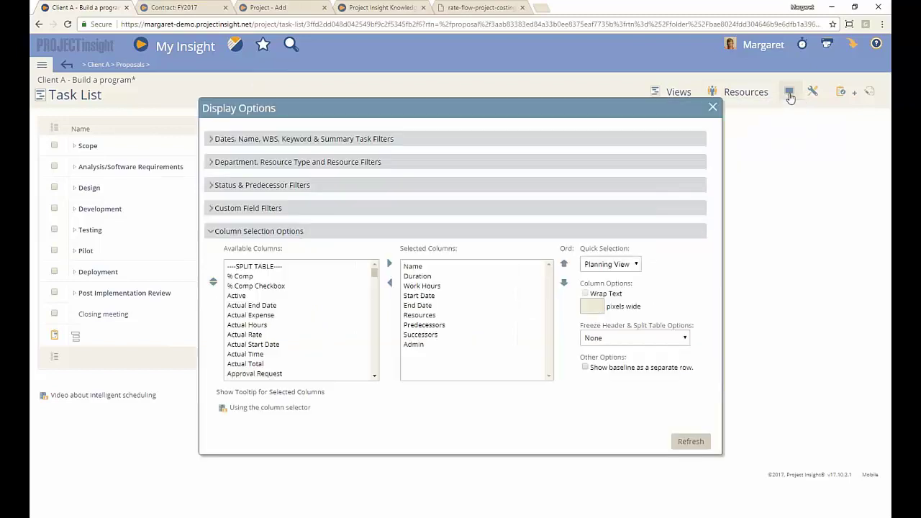
click(613, 264)
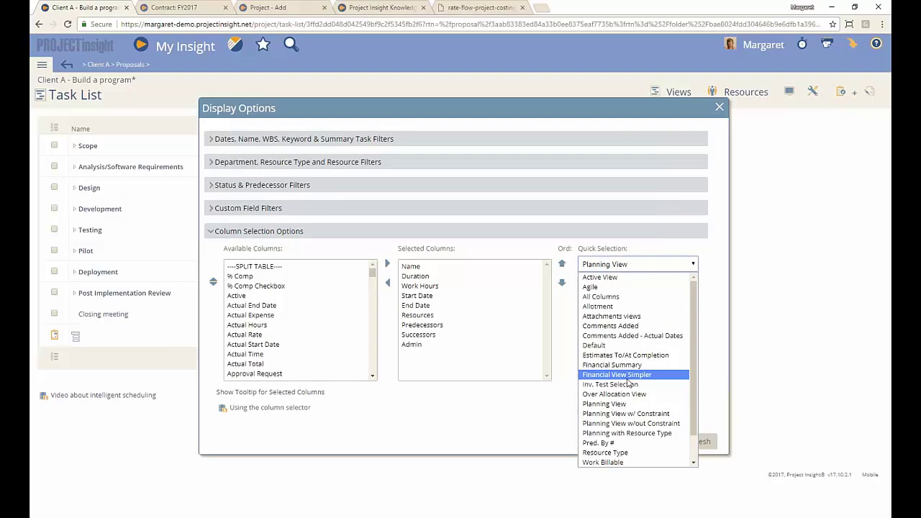
scroll(617, 415, down, 1)
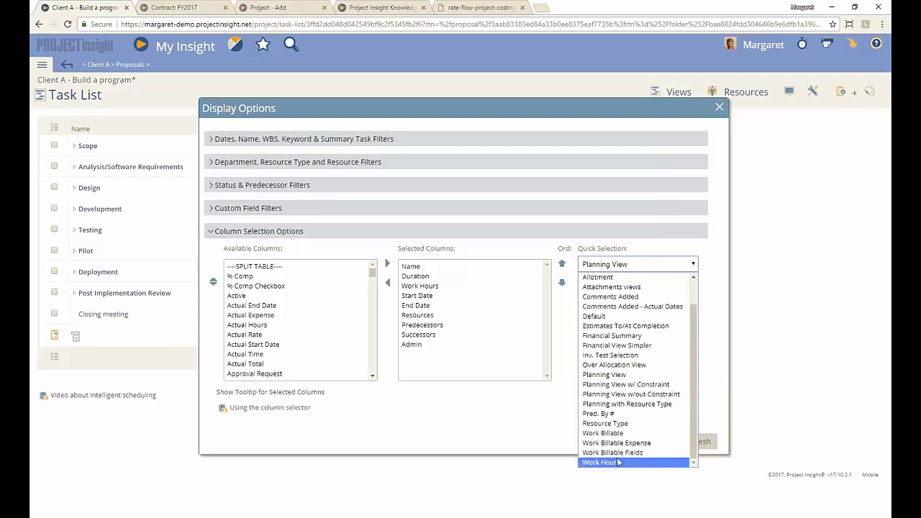
click(672, 265)
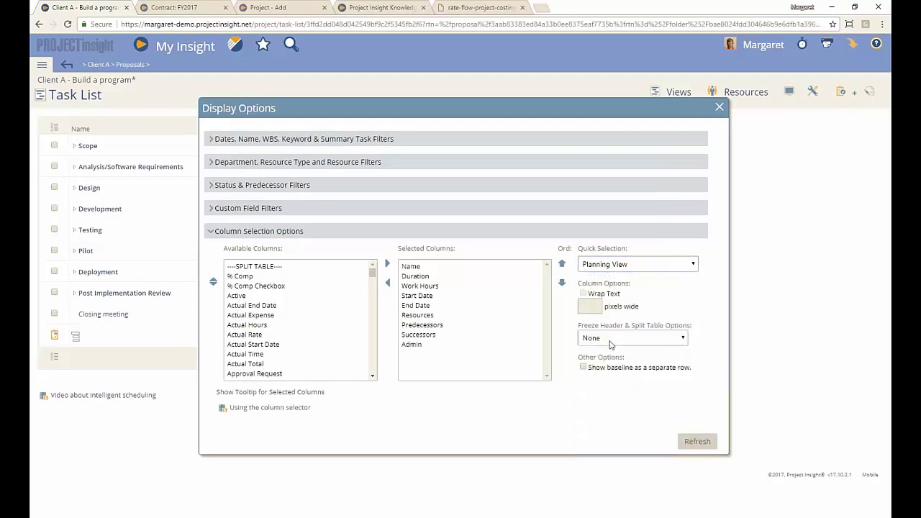
click(647, 265)
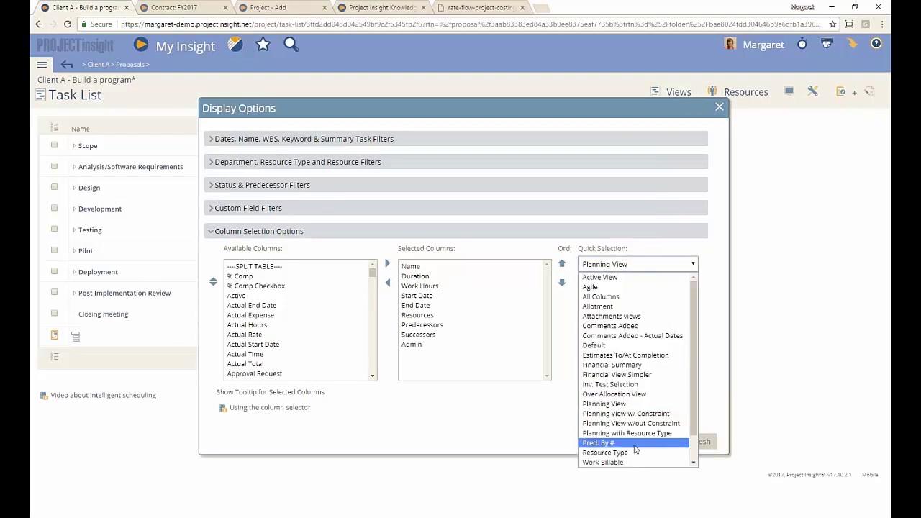
scroll(631, 464, down, 1)
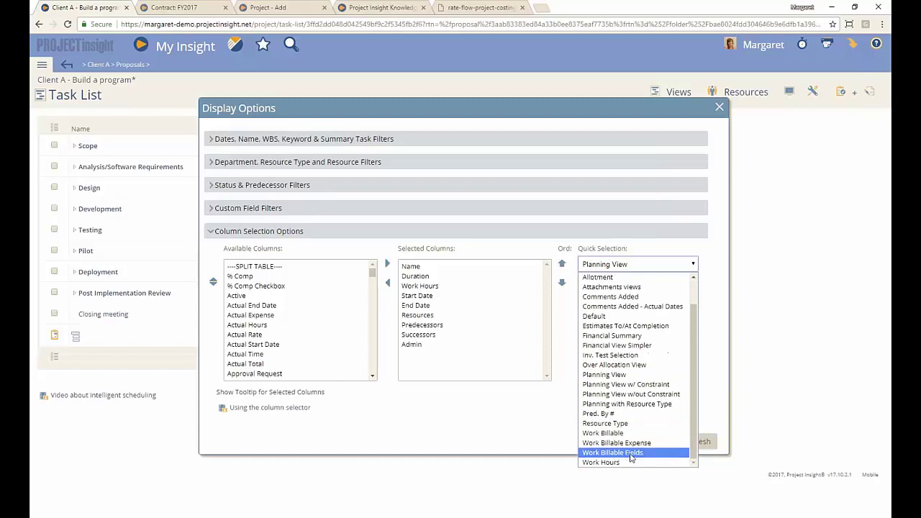
click(629, 455)
click(727, 436)
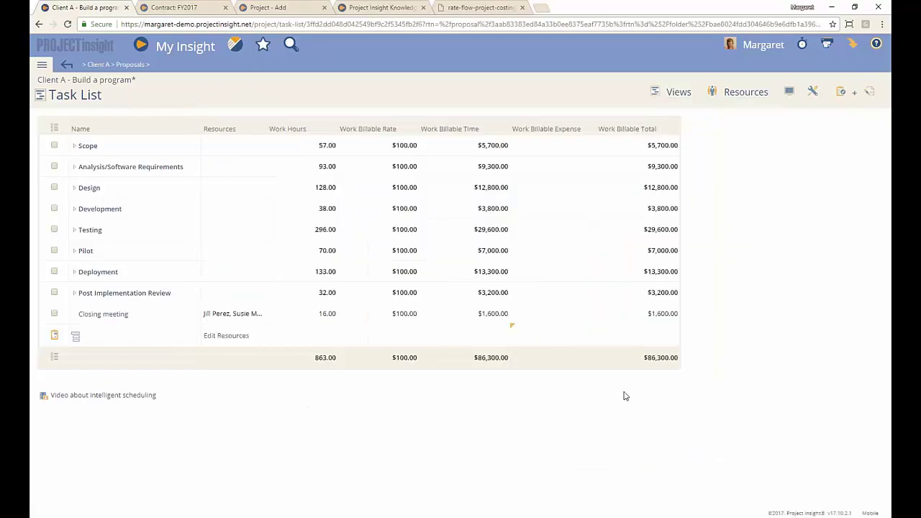
drag(227, 121, 282, 120)
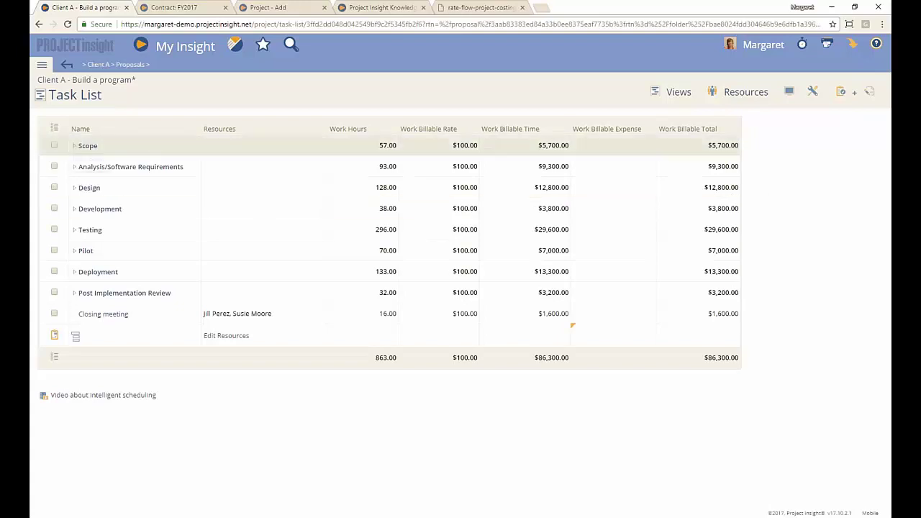
Log a time entry of 4 actual hours dated 11/9/2017 on the Secure project sponsorship task under Scope
click(74, 145)
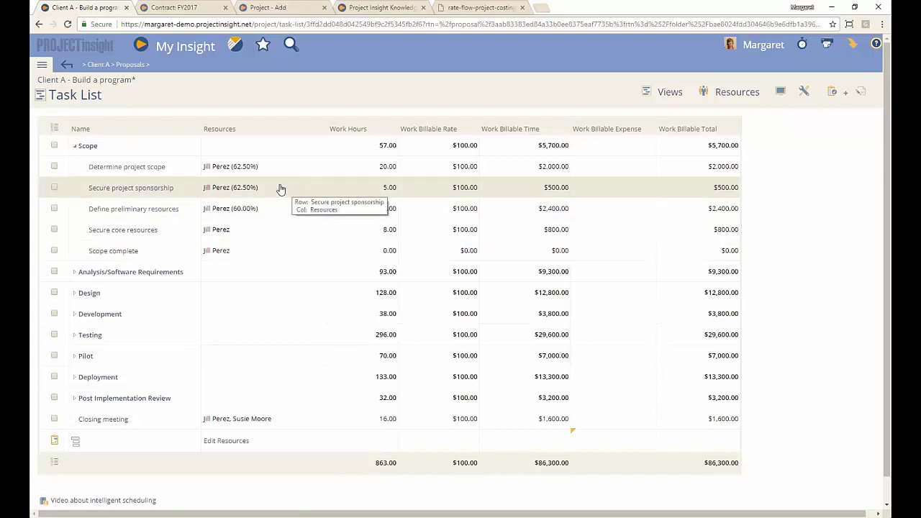
click(163, 189)
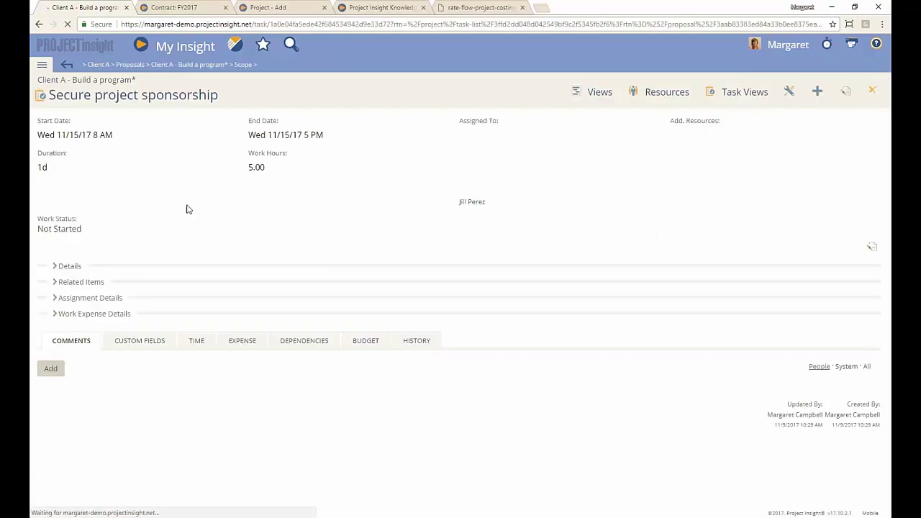
click(197, 340)
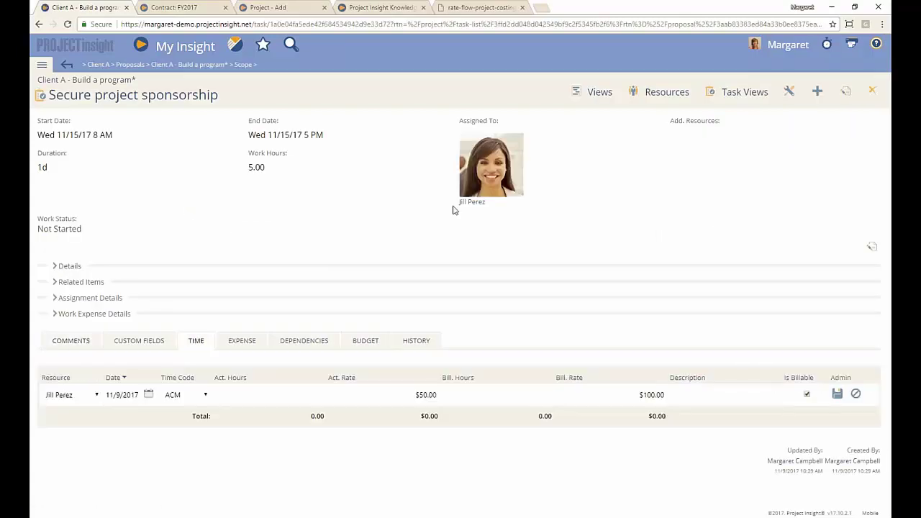
click(265, 394)
text(4.0)
click(837, 393)
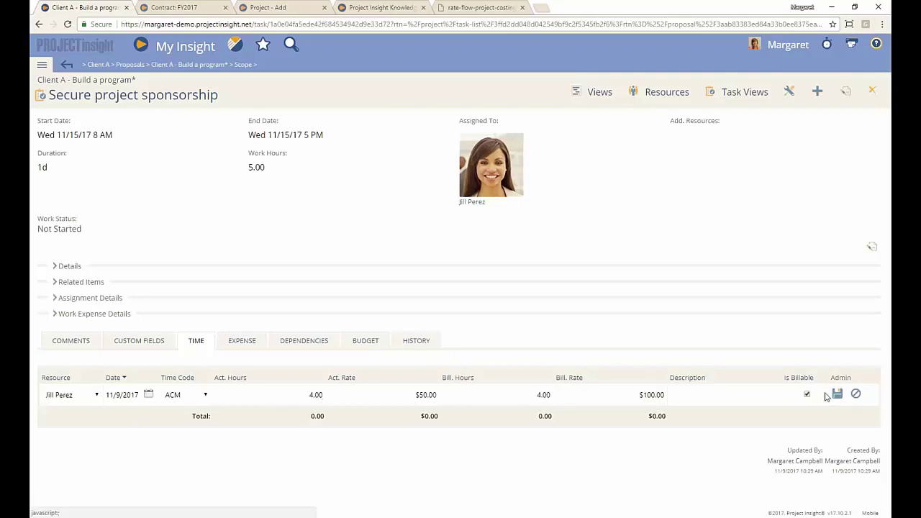
Add a second time entry of 8 actual hours dated 11/8/2017 to the Secure project sponsorship task and save it
click(94, 395)
click(93, 396)
click(122, 395)
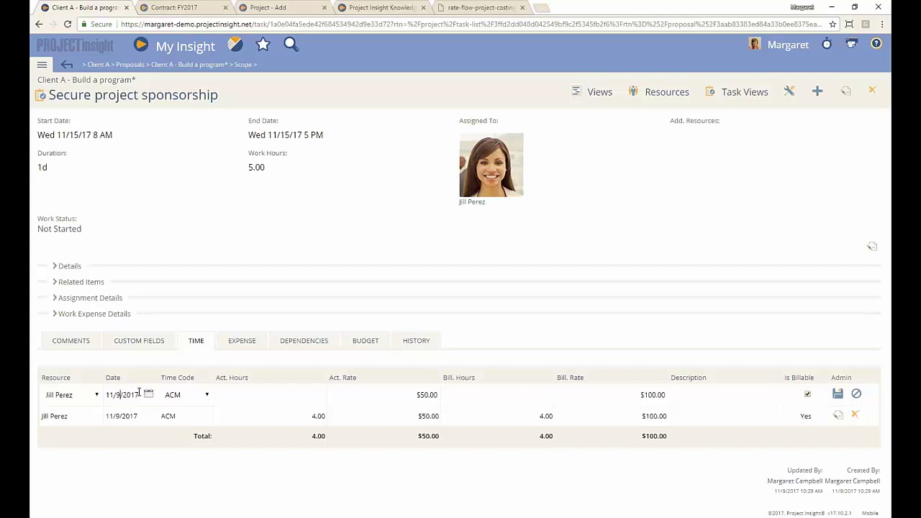
key(BackSpace)
text(8)
click(278, 394)
text(8.0)
click(838, 393)
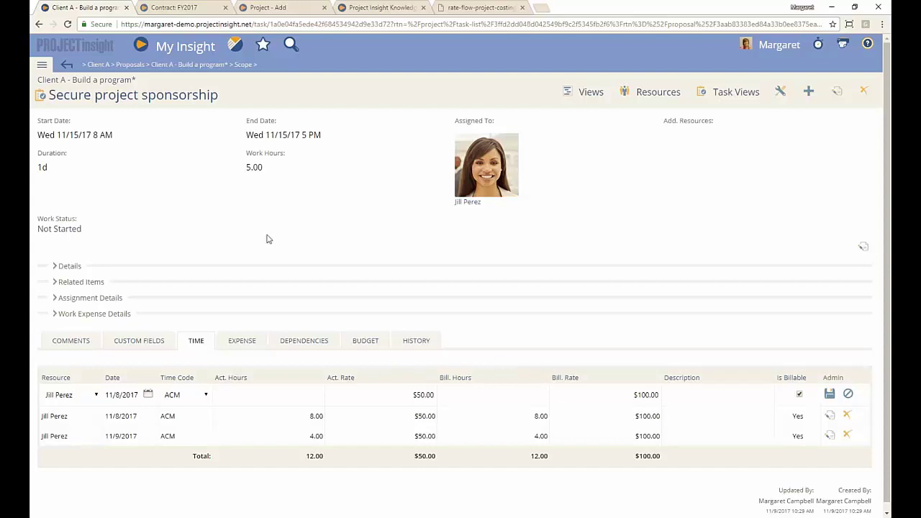
Examine the project's Invoice Records & Proposals view to compare proposal, billable and invoiced totals
click(66, 66)
click(588, 92)
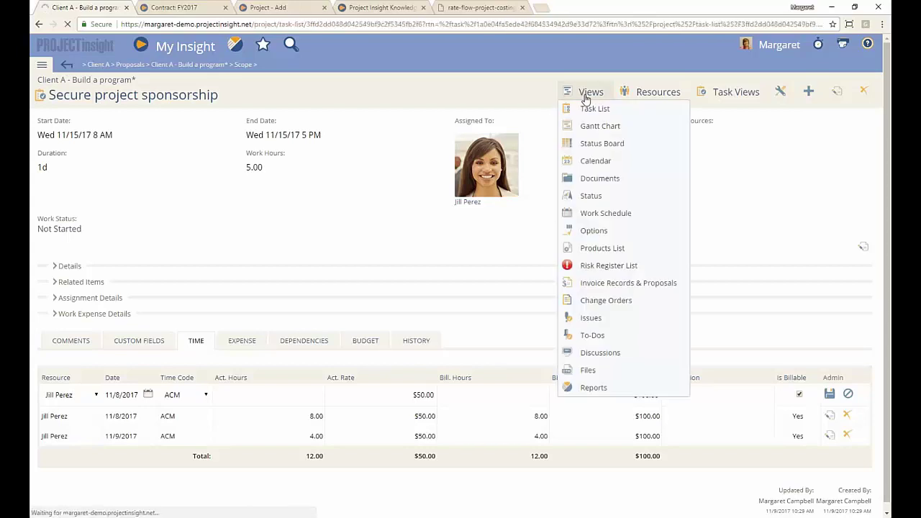
click(668, 92)
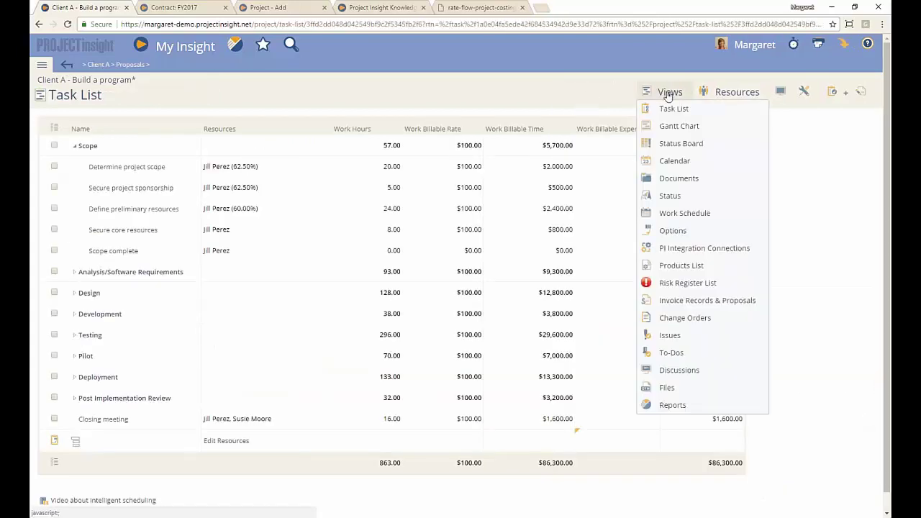
click(724, 305)
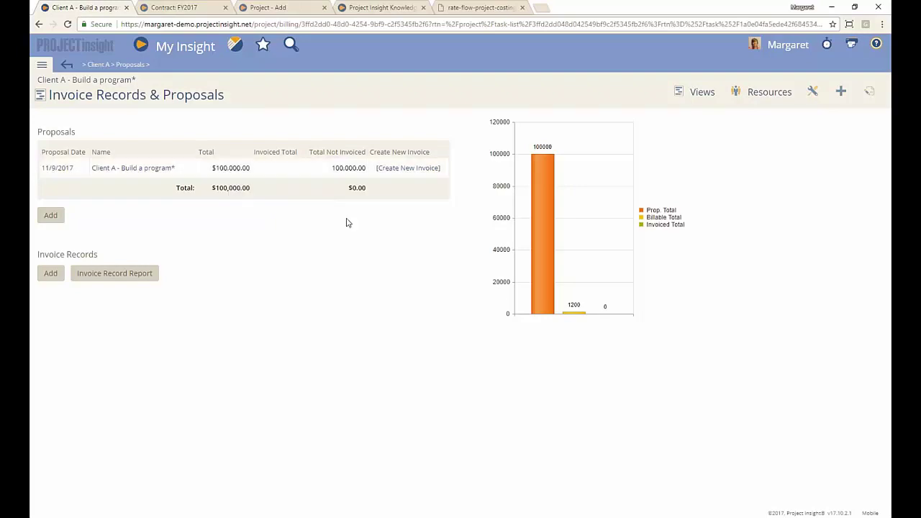
Return to the project's task list and add the Indicator - Milestone column to its display
click(694, 92)
click(708, 108)
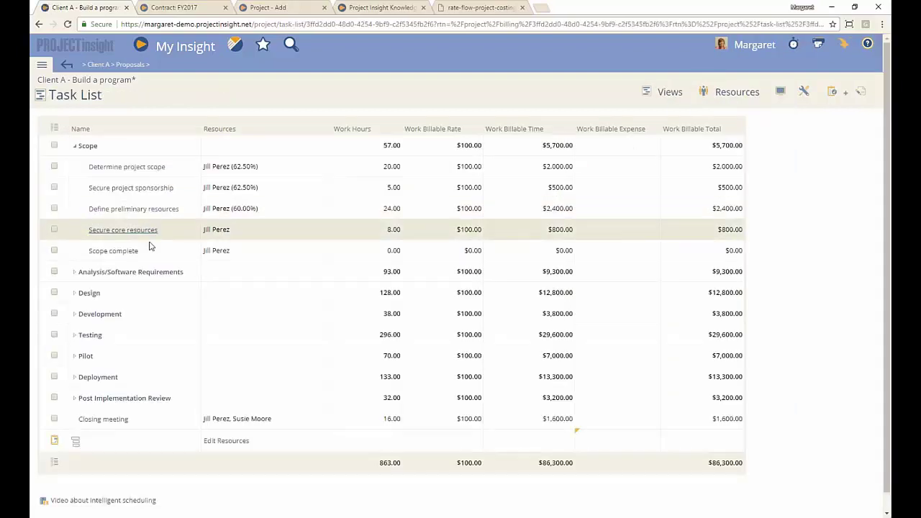
click(780, 92)
click(290, 287)
key(i)
key(n)
scroll(291, 302, down, 1)
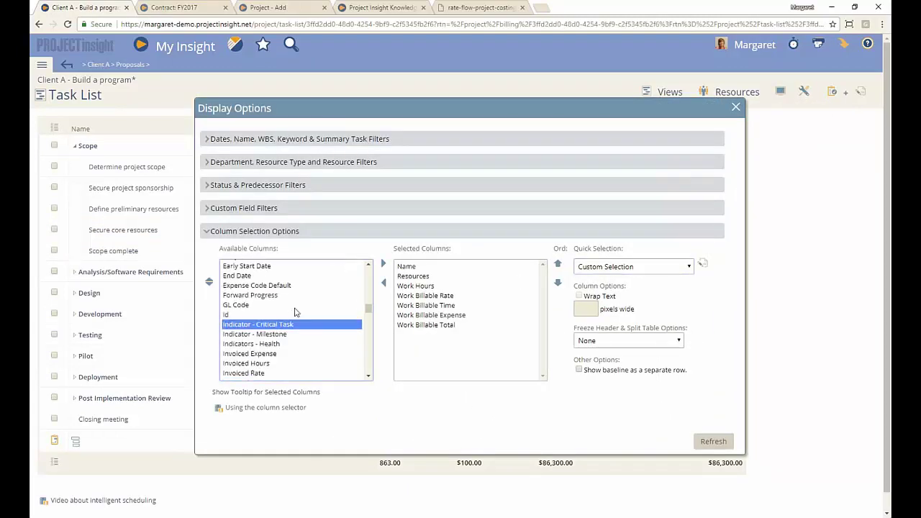
click(276, 335)
double_click(281, 335)
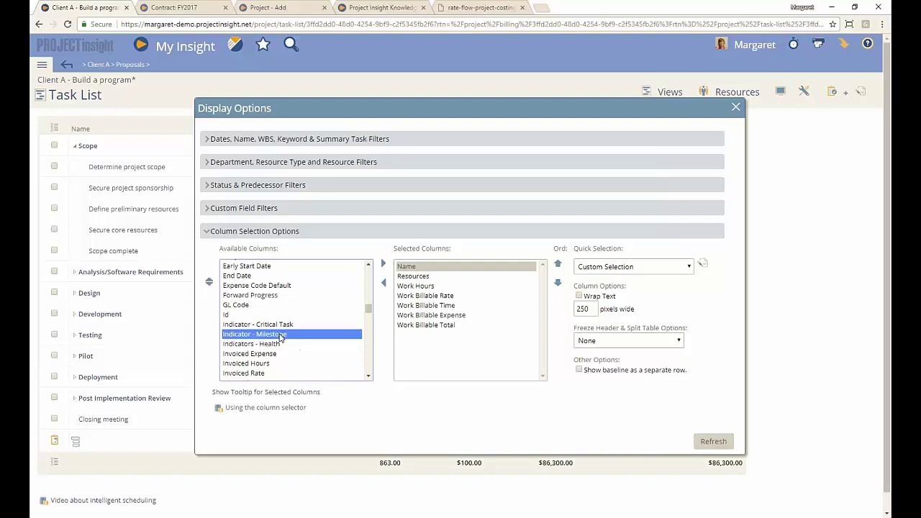
click(724, 443)
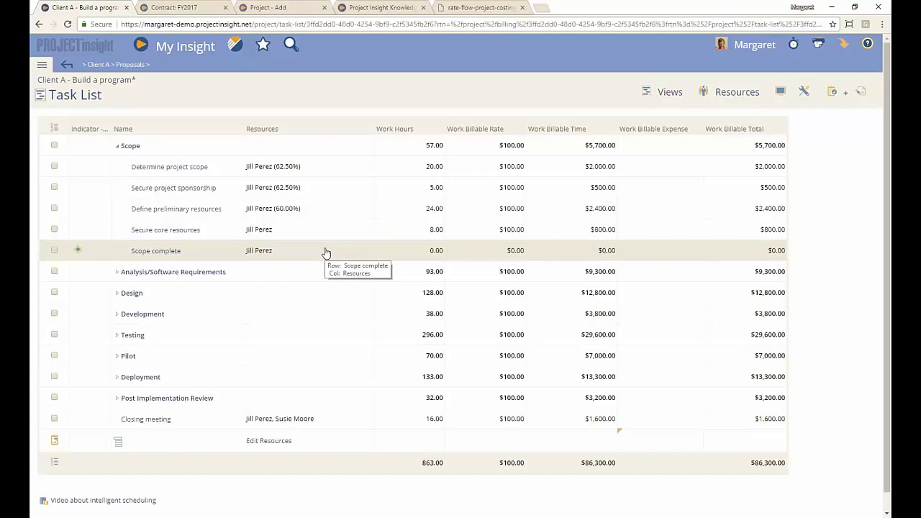
Create an invoice from the project's proposal, dated 11/9/2017 and named "Client A - Build a program* - Scope Phase"
click(665, 92)
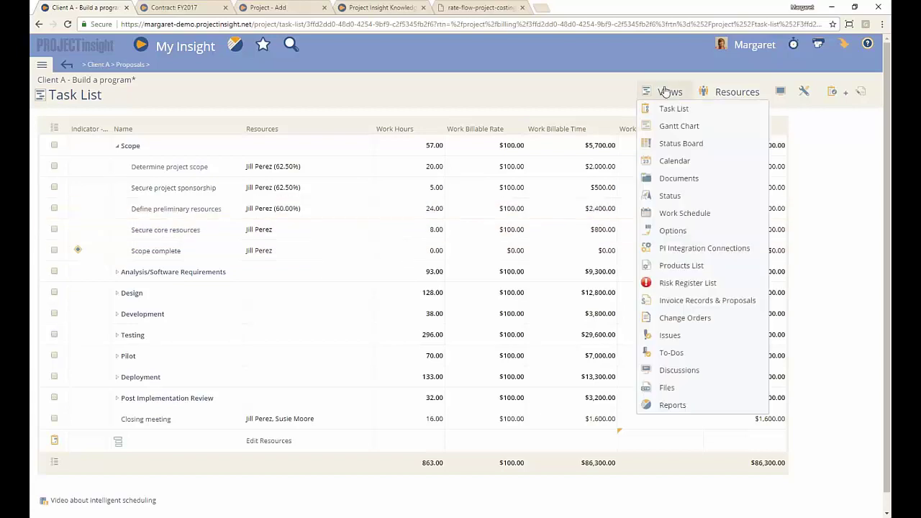
click(688, 300)
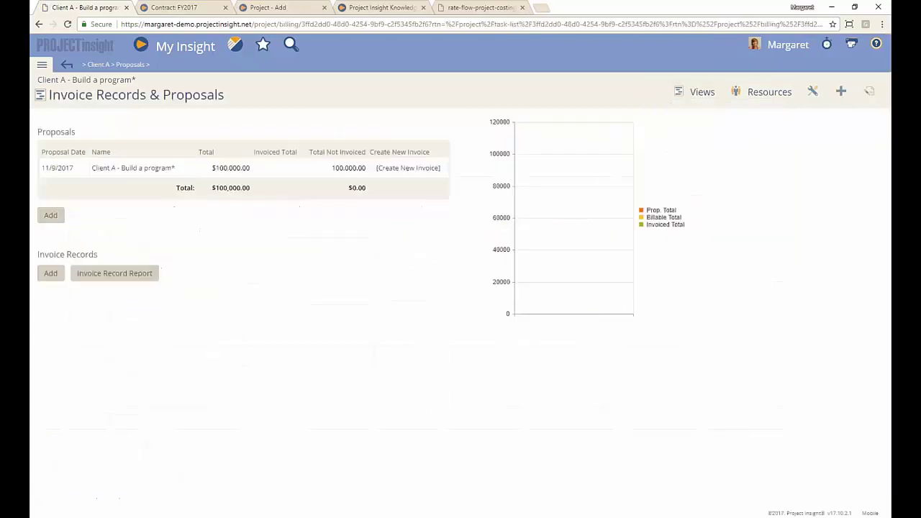
click(397, 170)
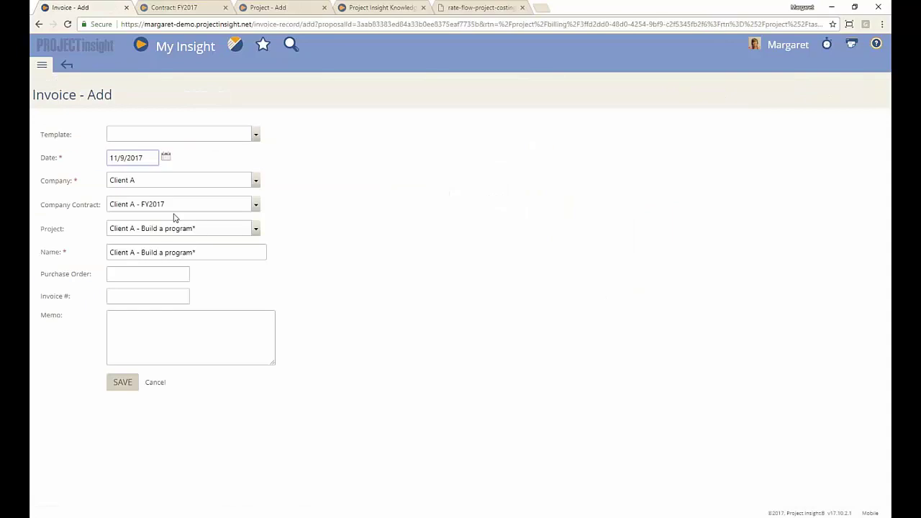
click(212, 250)
text(Scope Phase)
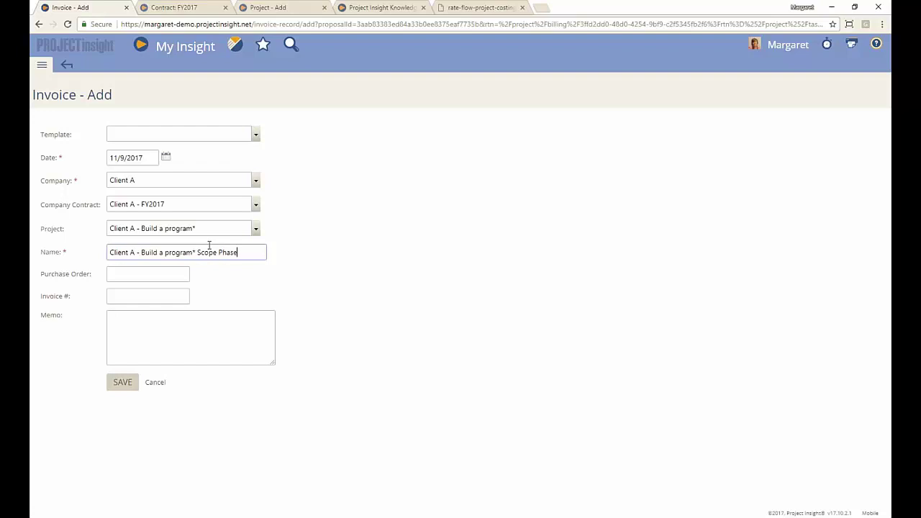
text(-)
click(131, 388)
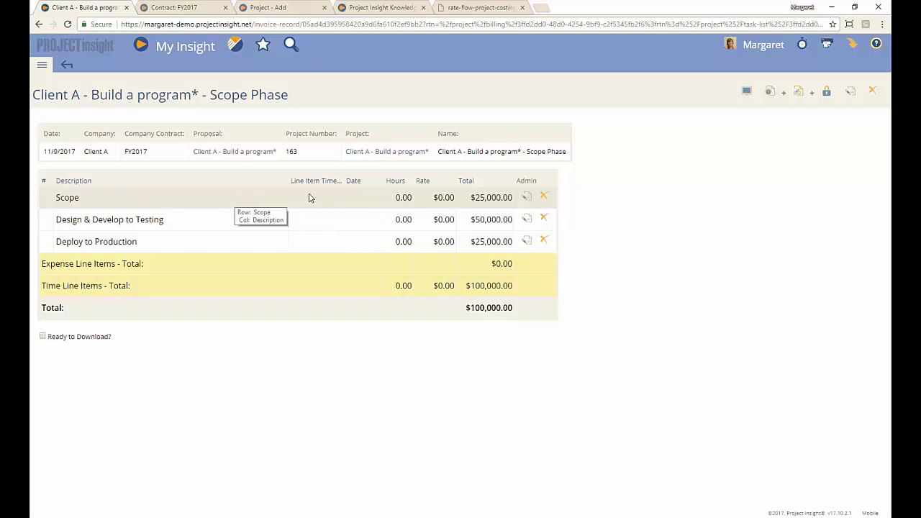
Delete the Design & Develop to Testing and Deploy to Production line items from the Scope Phase invoice
click(544, 220)
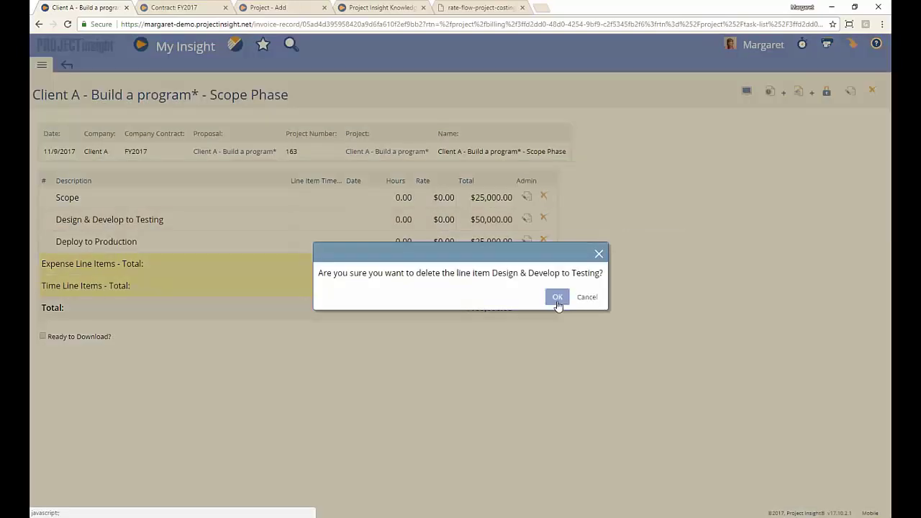
click(556, 298)
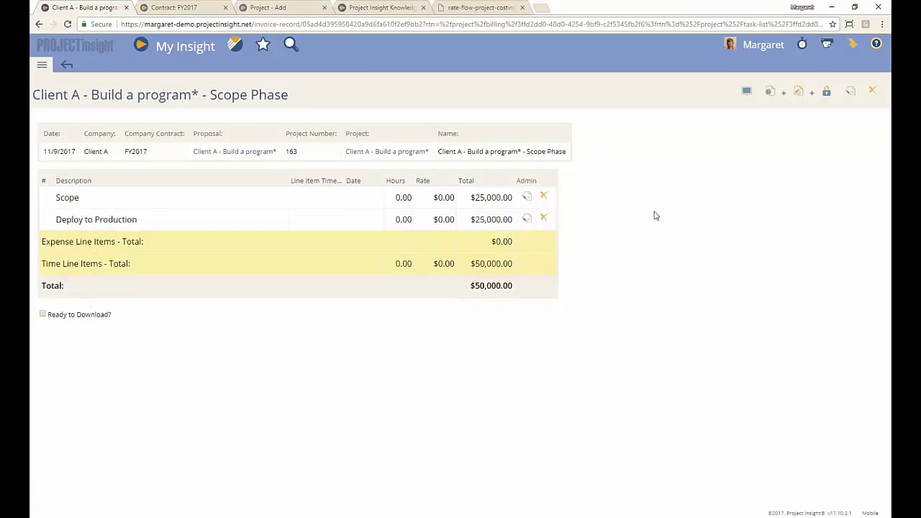
click(547, 218)
click(543, 297)
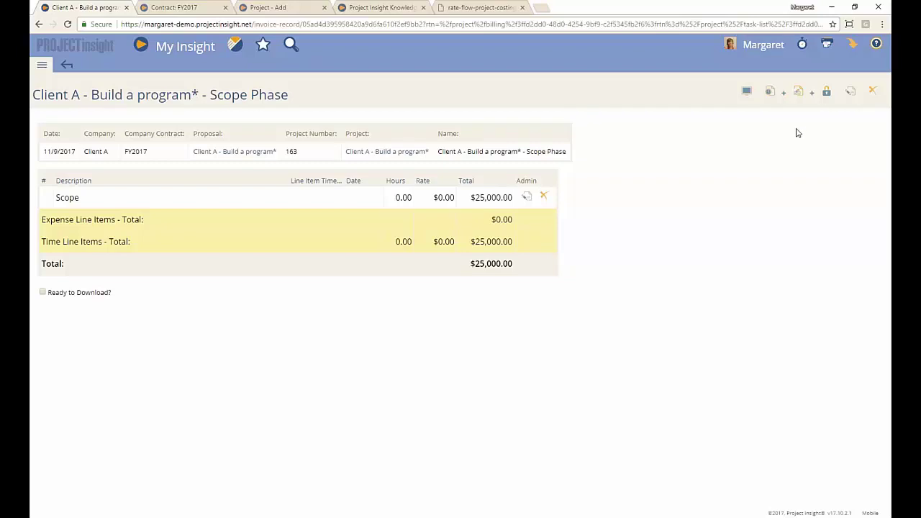
Return to the project's Invoice Records & Proposals and compare the proposal, billable and invoiced totals in the chart
click(65, 66)
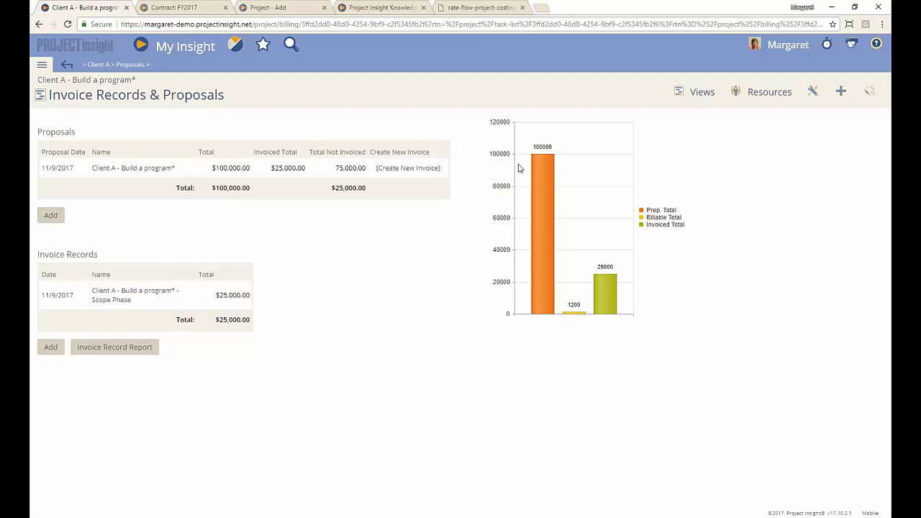
mouse_move(544, 169)
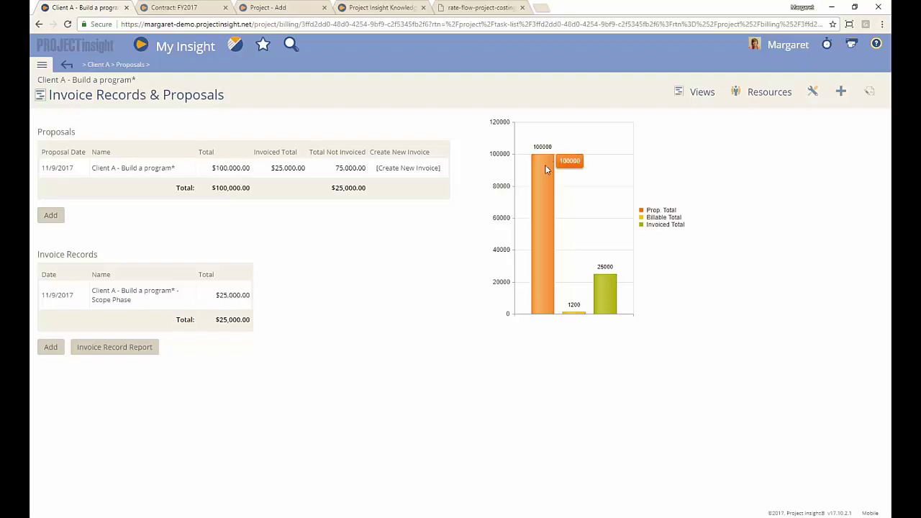
mouse_move(609, 294)
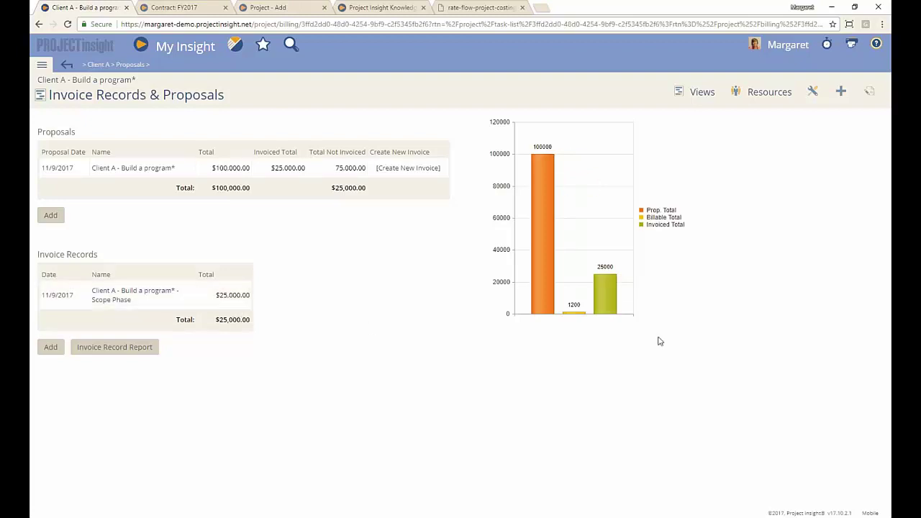
mouse_move(567, 313)
Review the project's health indicators and its cost and billable budget figures in the Status view
click(687, 92)
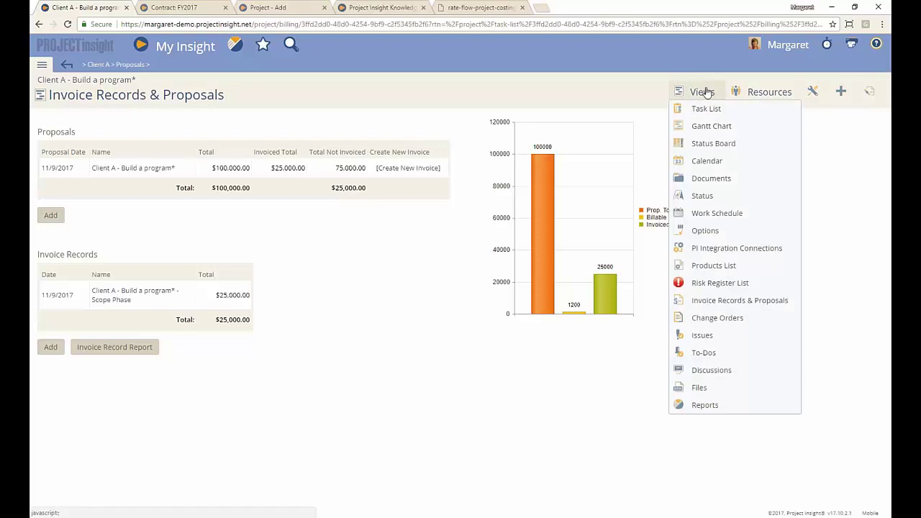
click(722, 201)
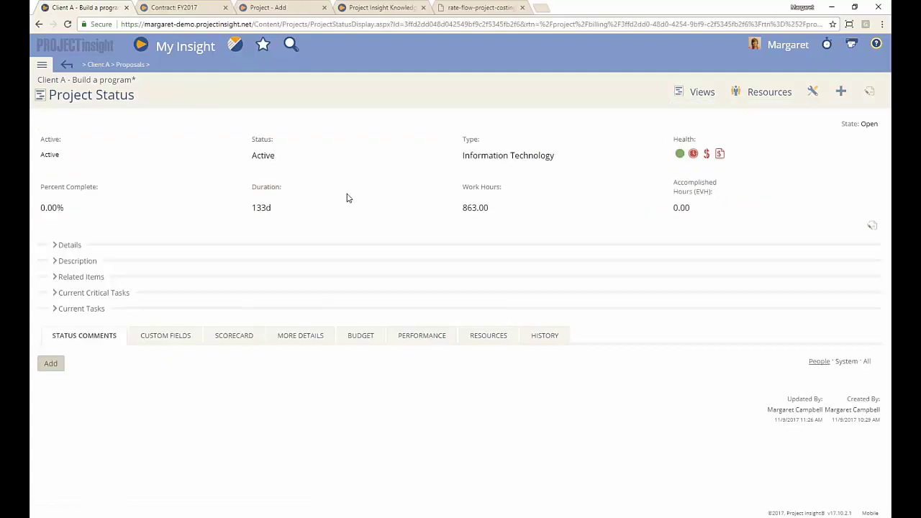
mouse_move(703, 161)
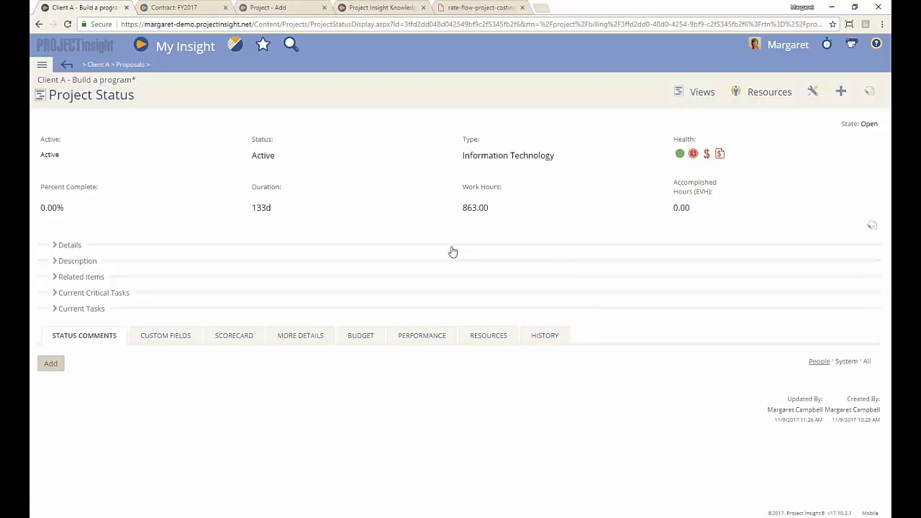
click(360, 335)
scroll(352, 338, down, 1)
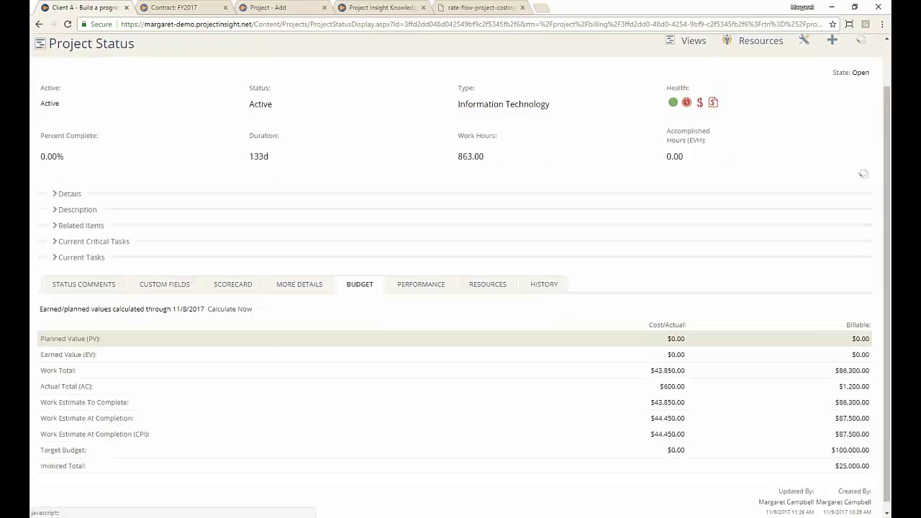
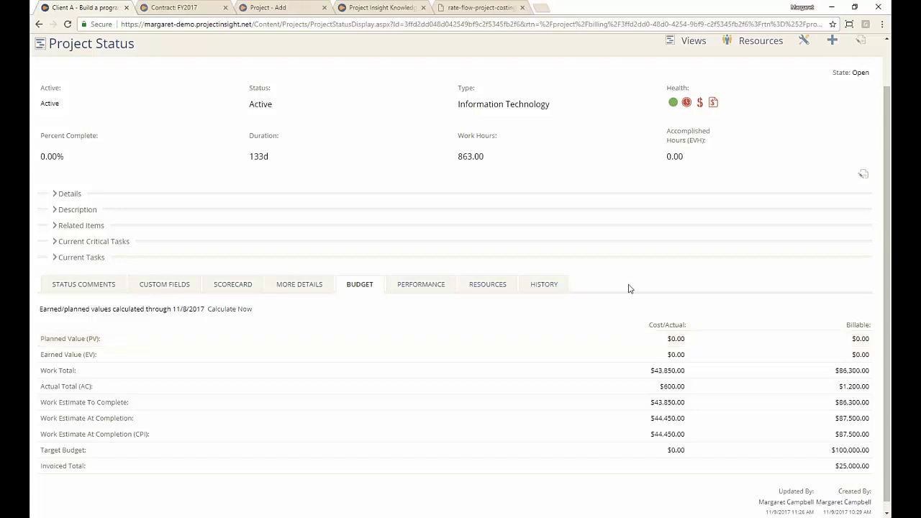
scroll(317, 173, up, 1)
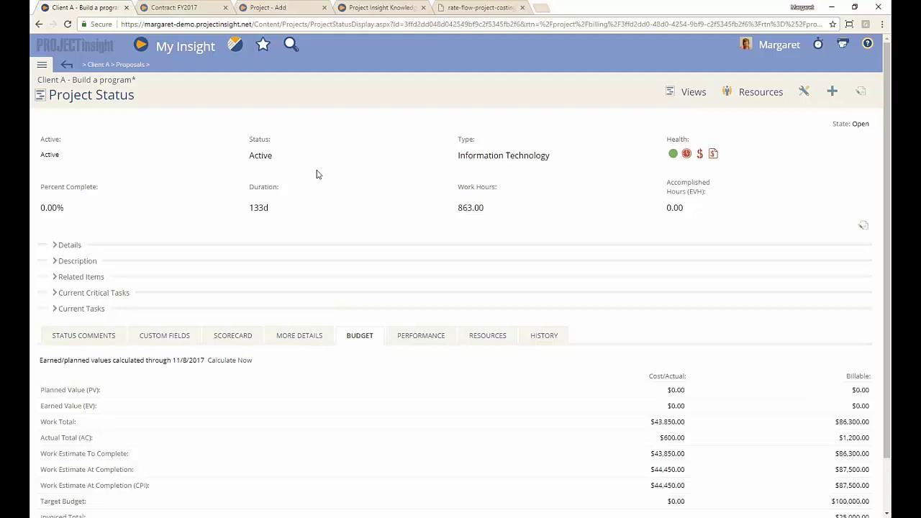
Start a new project report and filter it to projects with the Active status
click(240, 53)
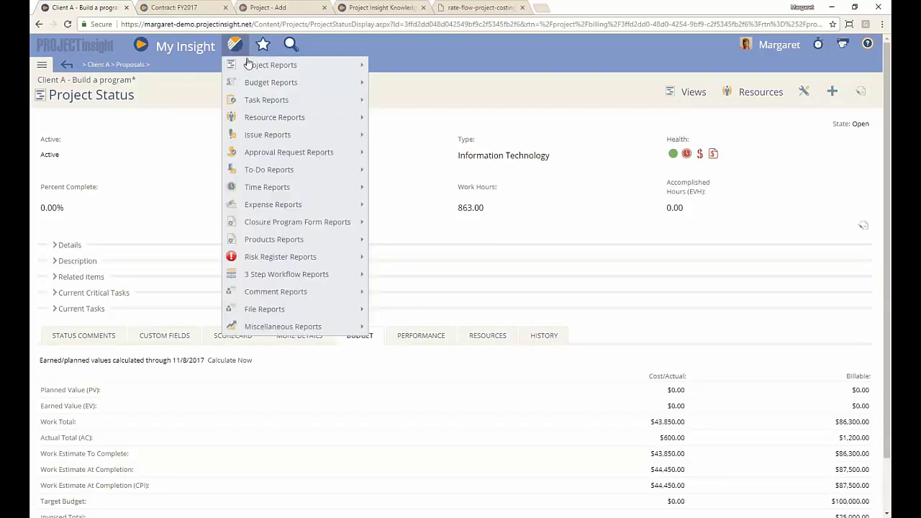
click(249, 66)
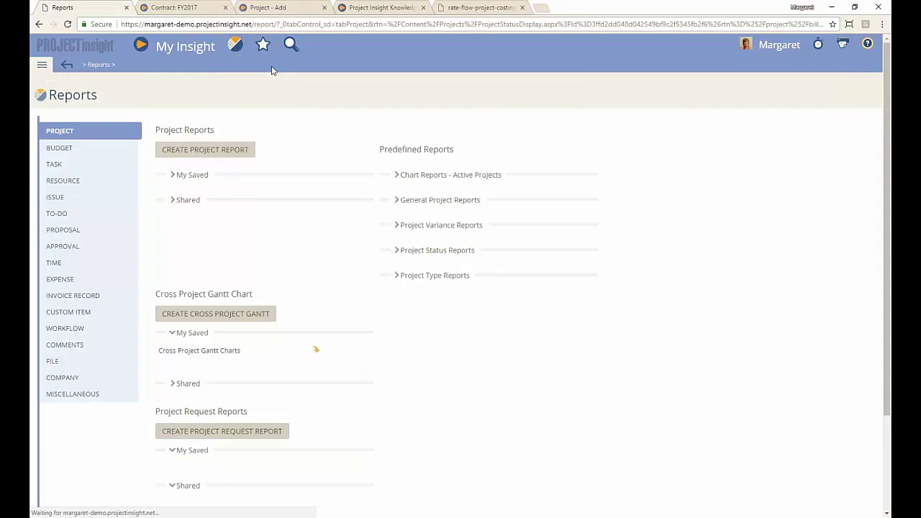
click(244, 153)
drag(341, 133, 469, 61)
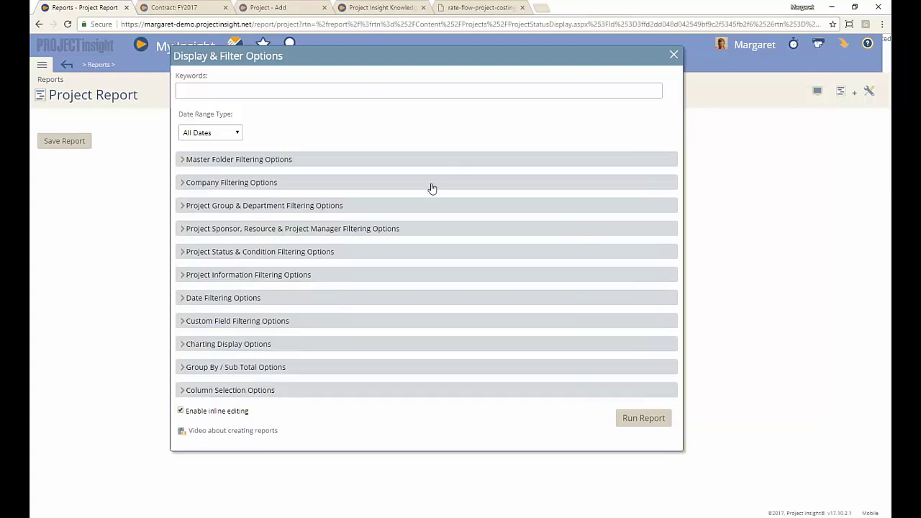
click(337, 253)
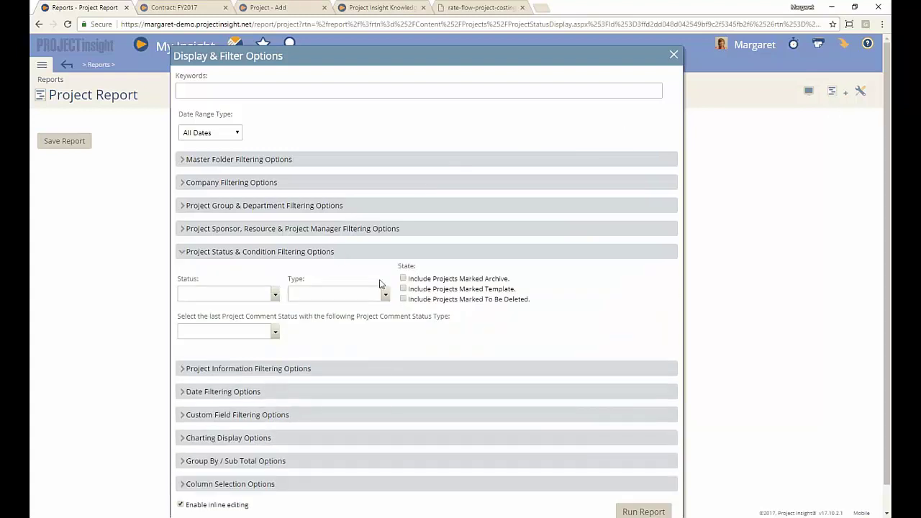
click(258, 295)
click(257, 311)
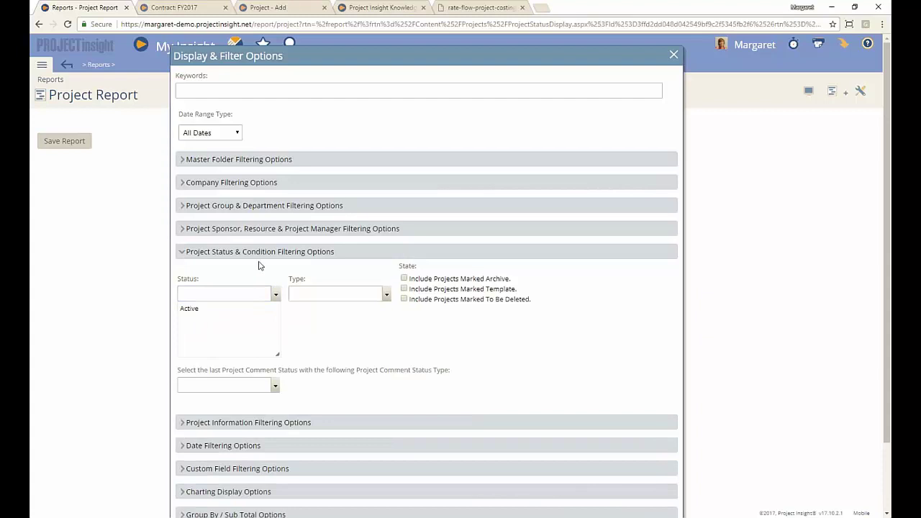
click(261, 252)
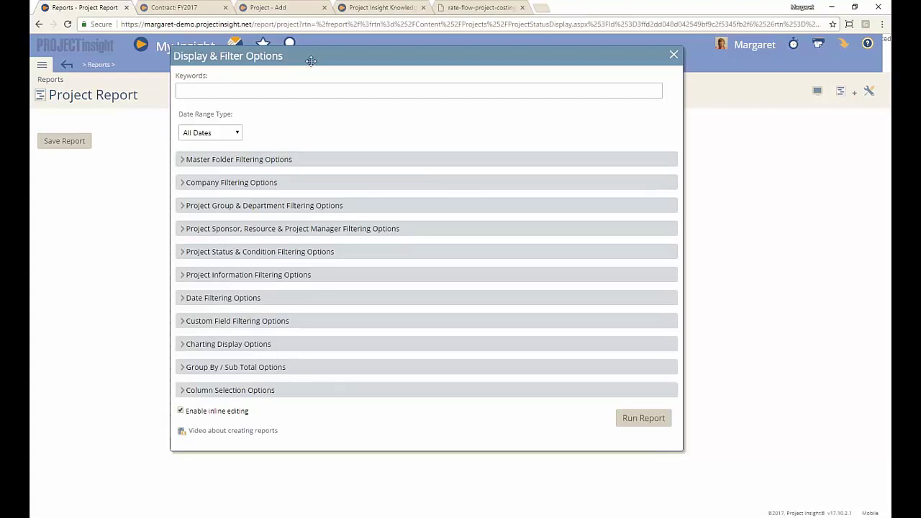
Group the project report by Company Default in ascending order
drag(307, 57, 306, 45)
click(290, 356)
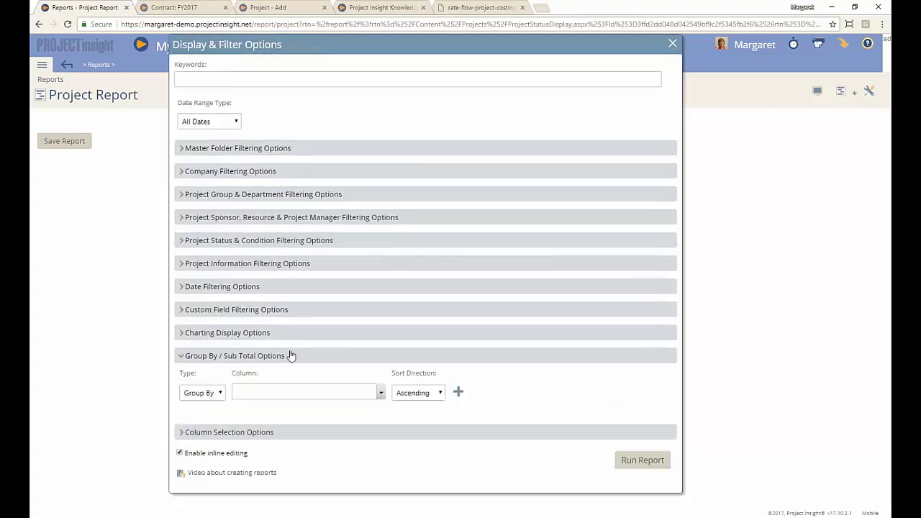
click(297, 392)
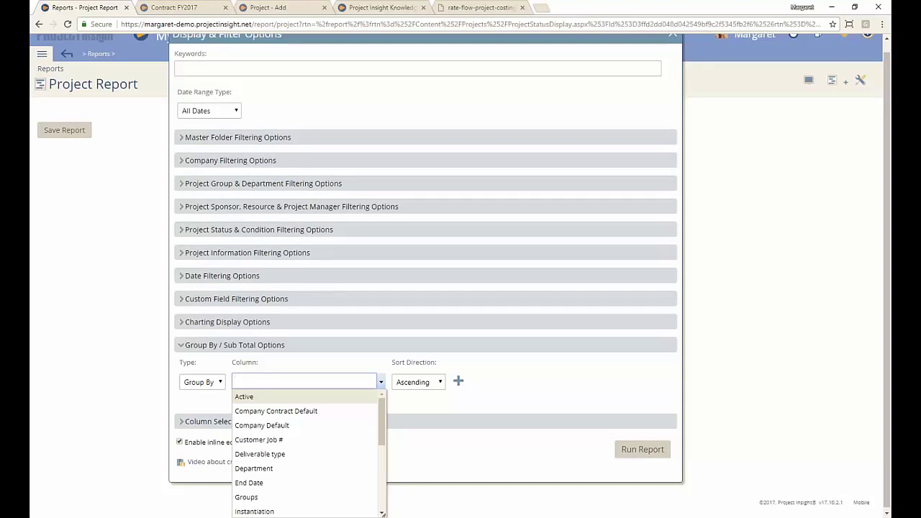
click(294, 425)
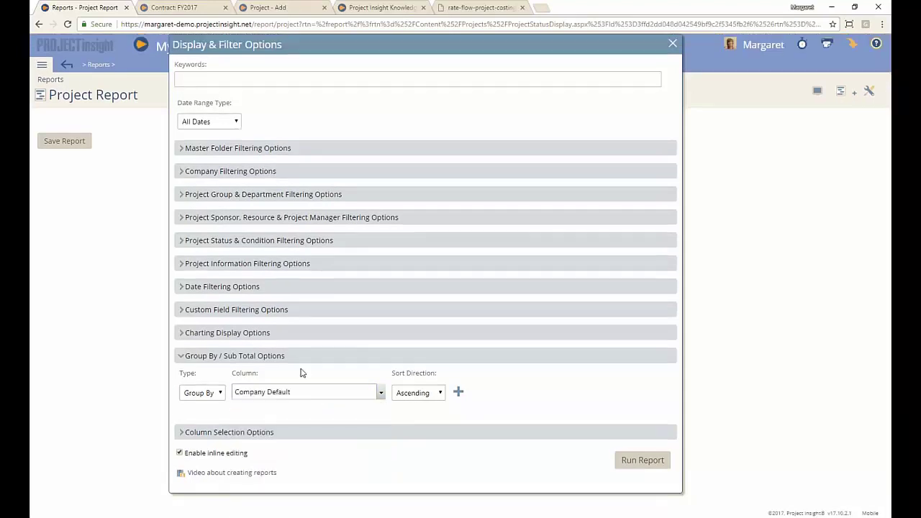
click(458, 392)
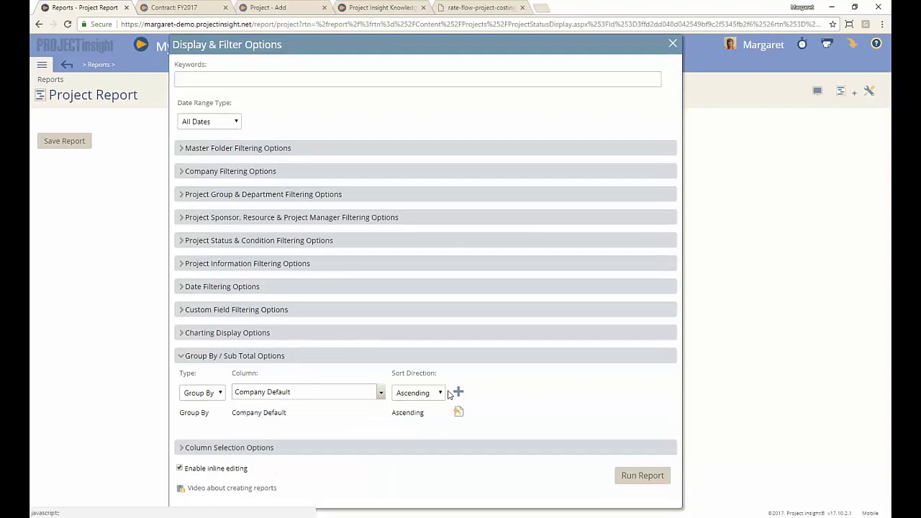
click(289, 357)
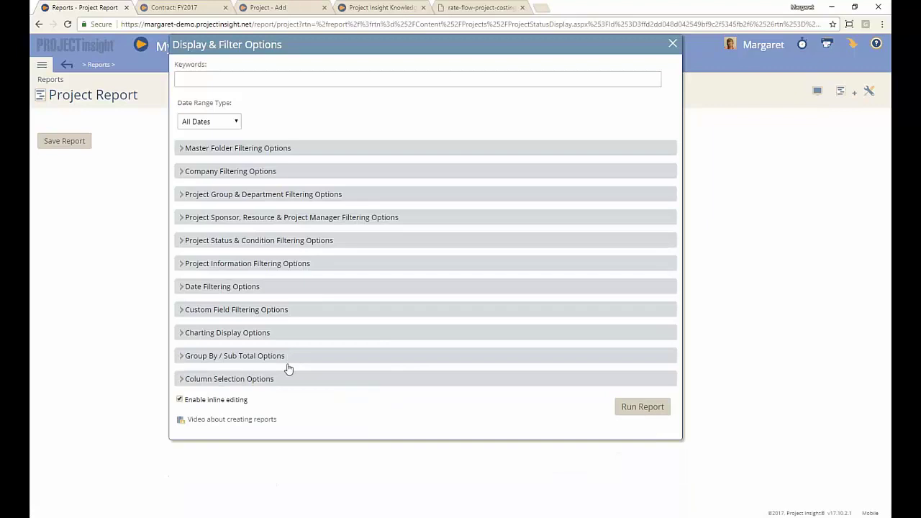
Remove the Number, Type, Project Managers, % Comp, Work Hours, Duration and Start Date columns from the report's selected columns
click(288, 376)
scroll(279, 382, down, 1)
scroll(279, 383, down, 1)
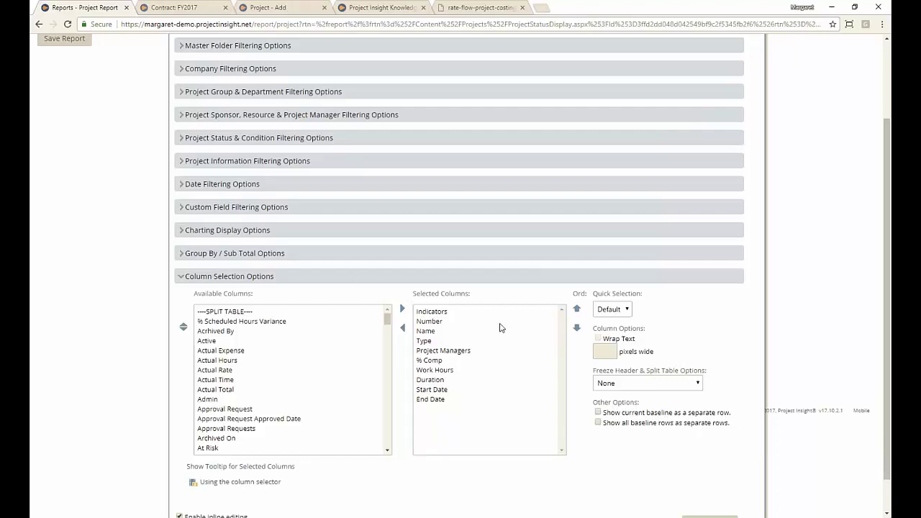
double_click(426, 322)
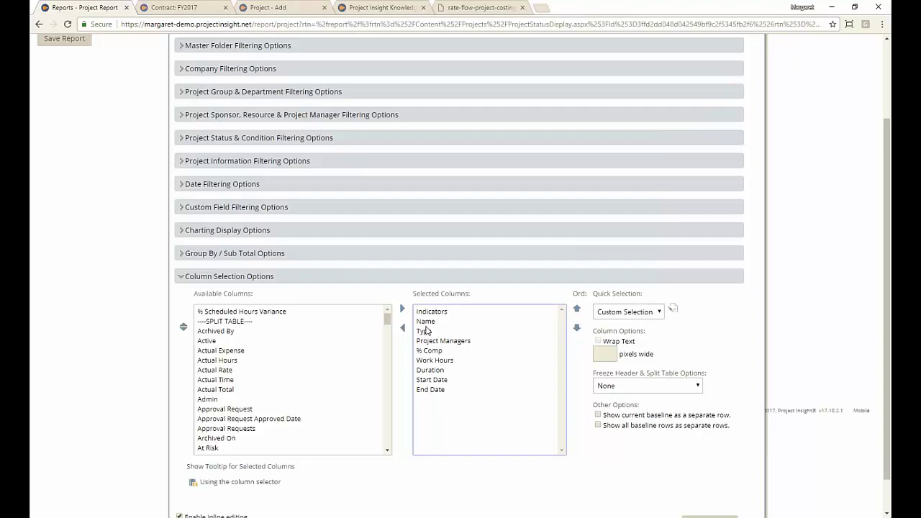
double_click(426, 331)
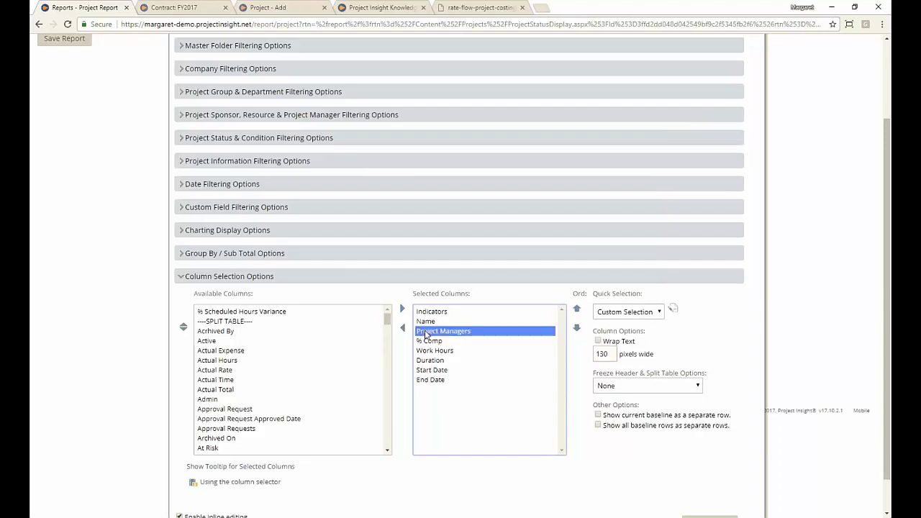
key(shift+Down)
key(shift+Down)
key(shift+Down)
key(shift+Down)
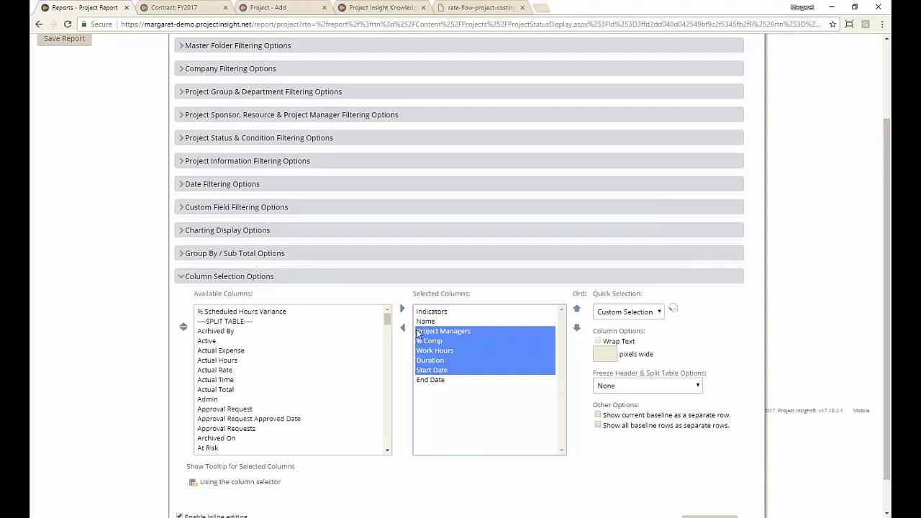
click(403, 327)
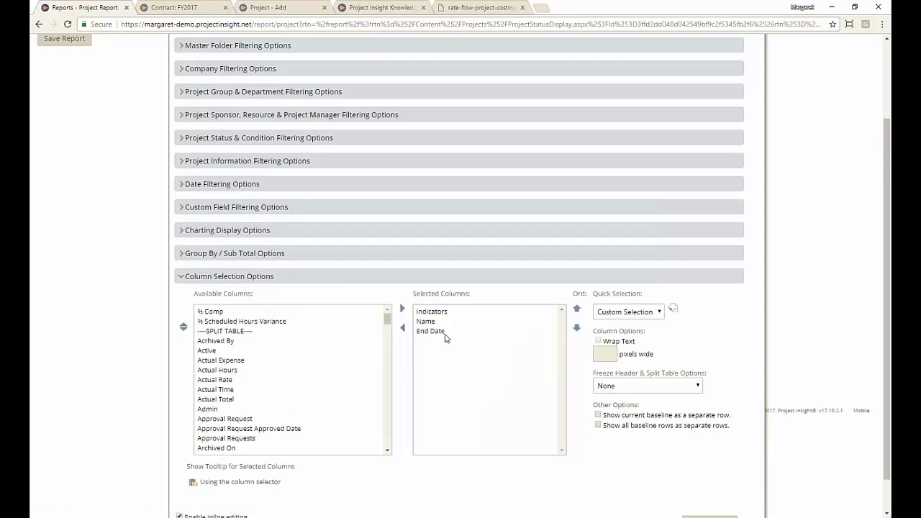
Add the Target Billable Total column to the report's selected columns
click(251, 362)
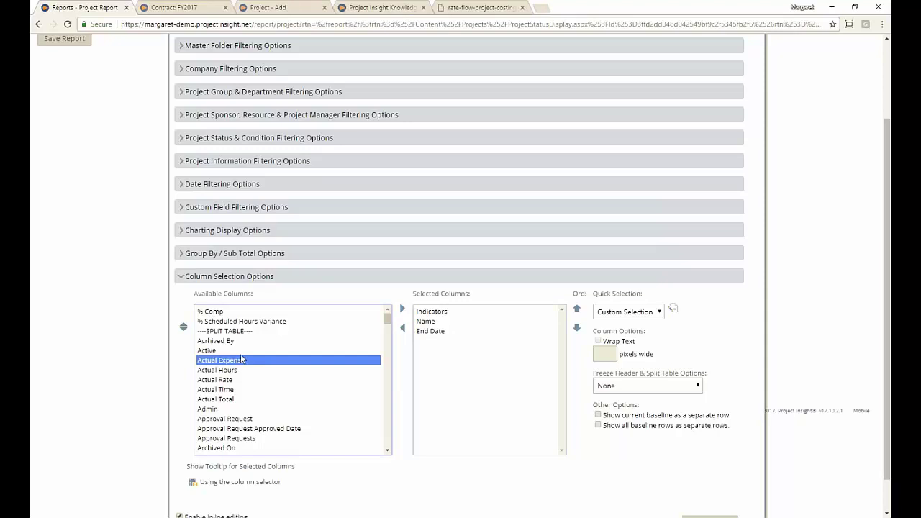
key(t)
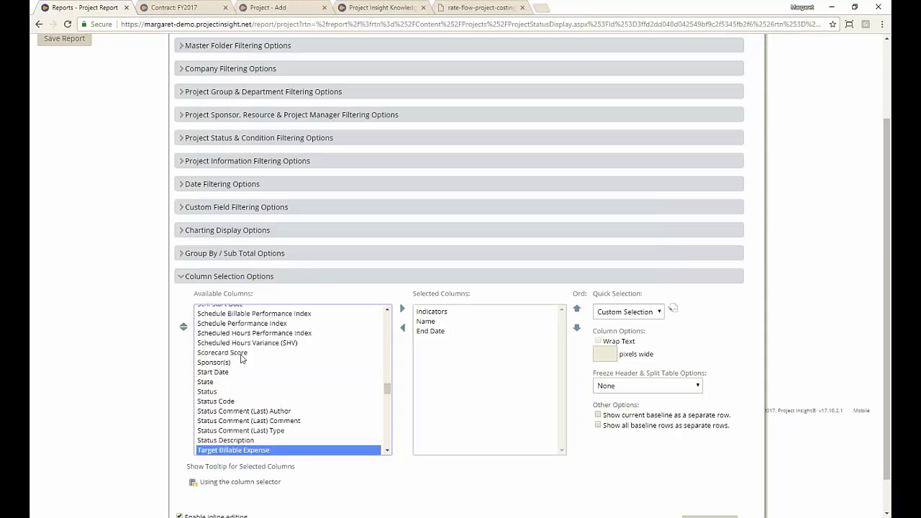
scroll(273, 352, down, 3)
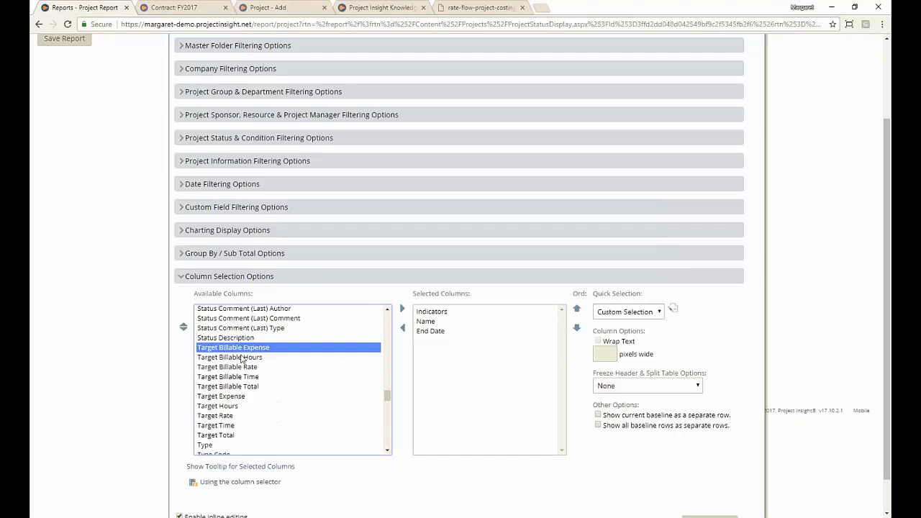
scroll(283, 374, down, 2)
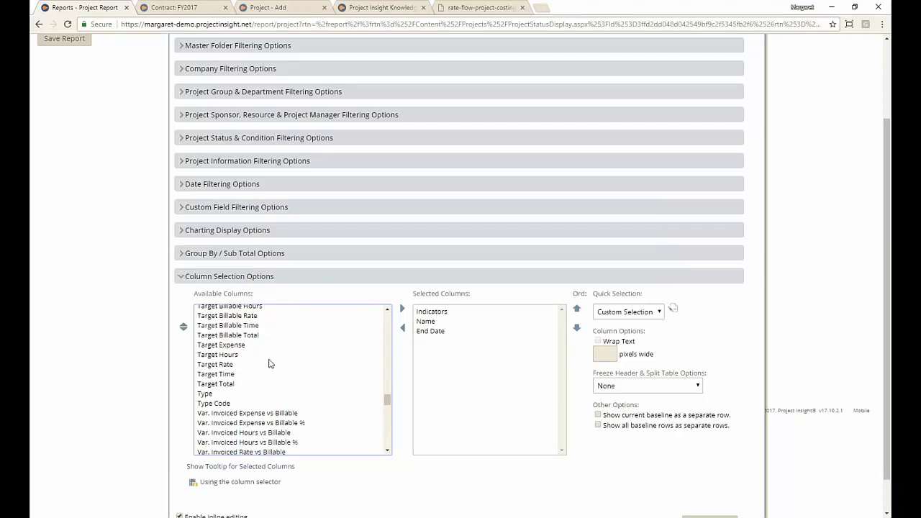
scroll(270, 364, up, 2)
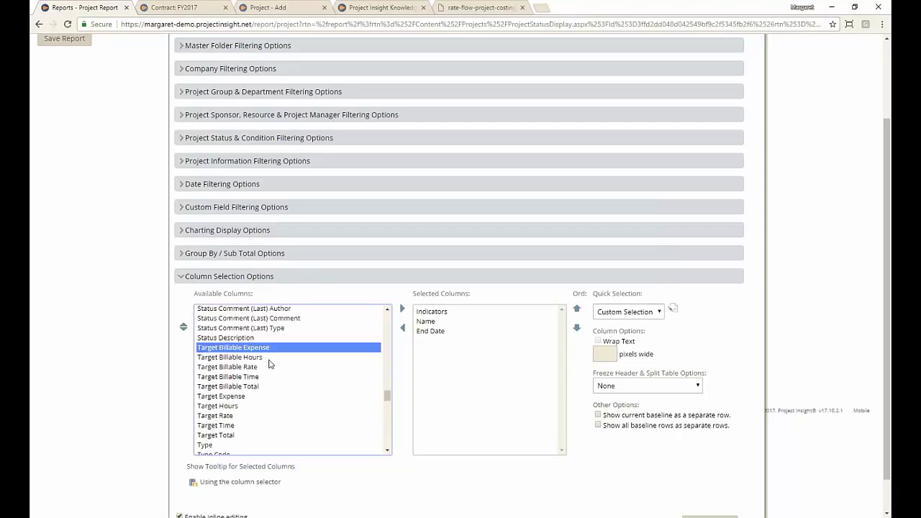
click(255, 387)
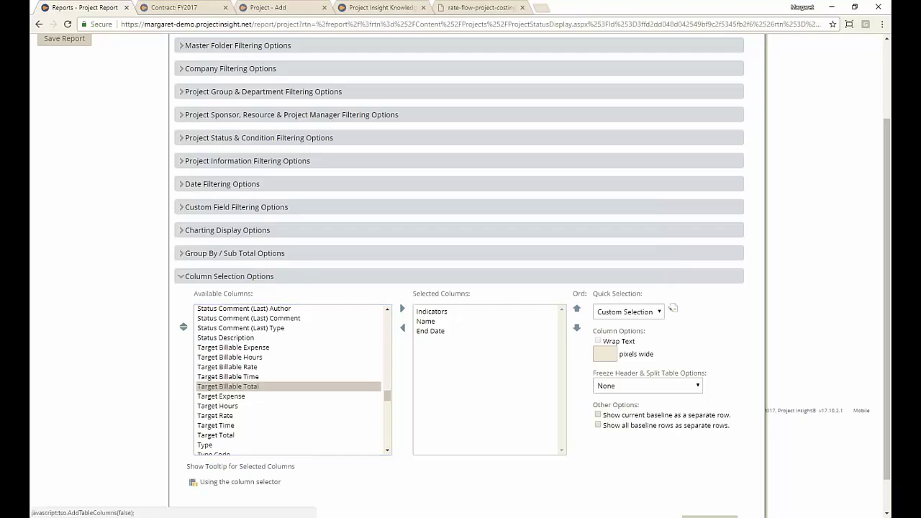
click(402, 308)
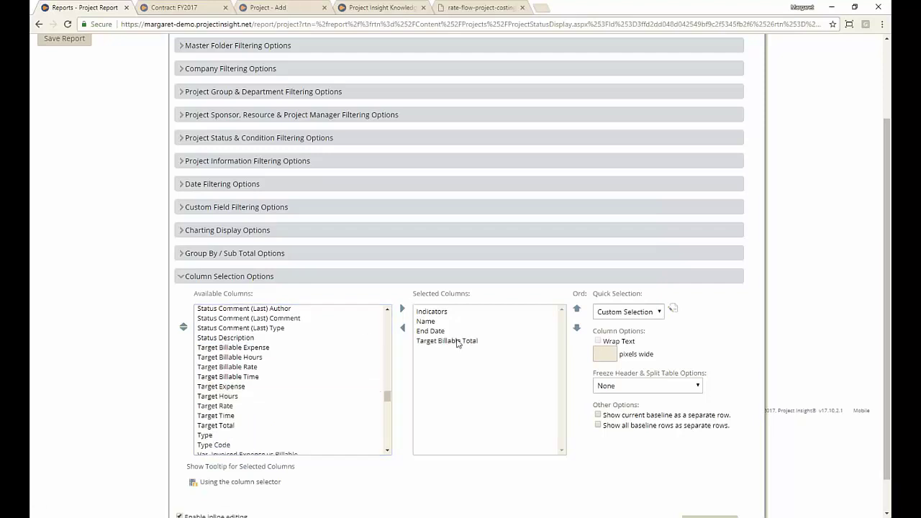
Add the Work Billable Total column to the report's selected columns
click(300, 366)
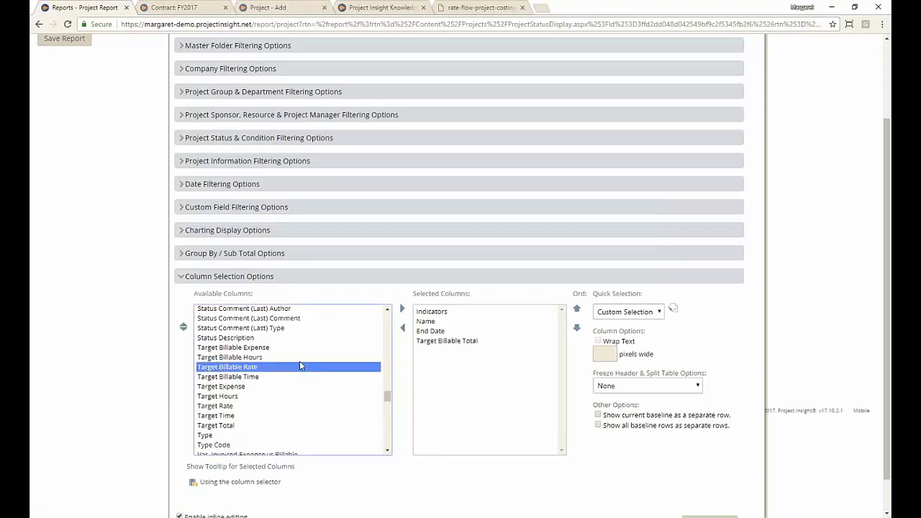
key(End)
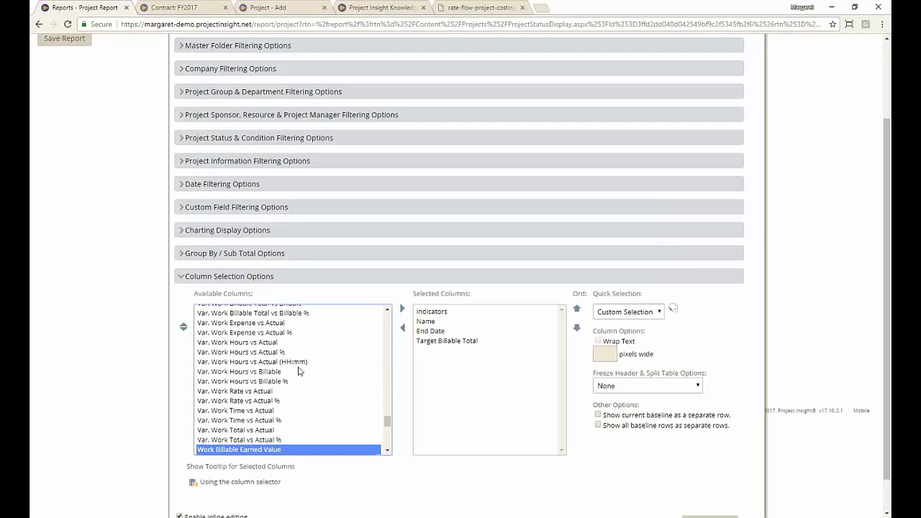
scroll(298, 374, down, 2)
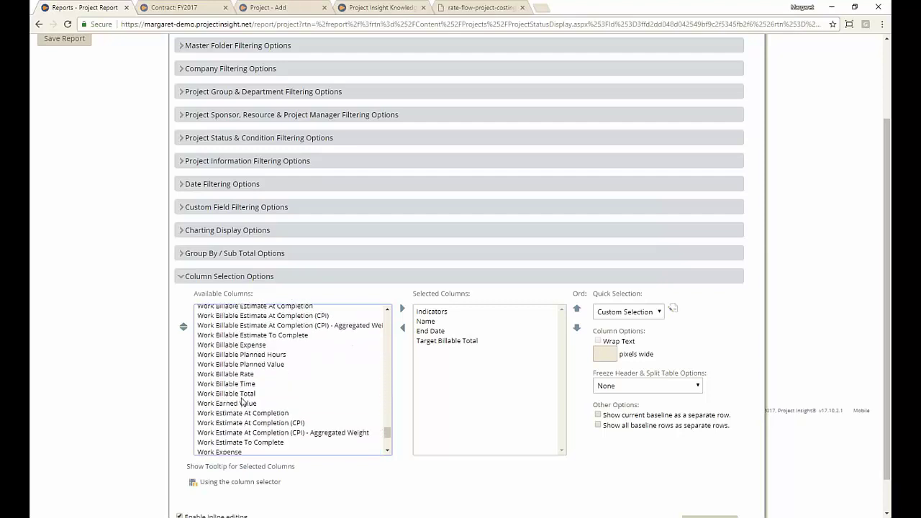
click(237, 395)
click(402, 310)
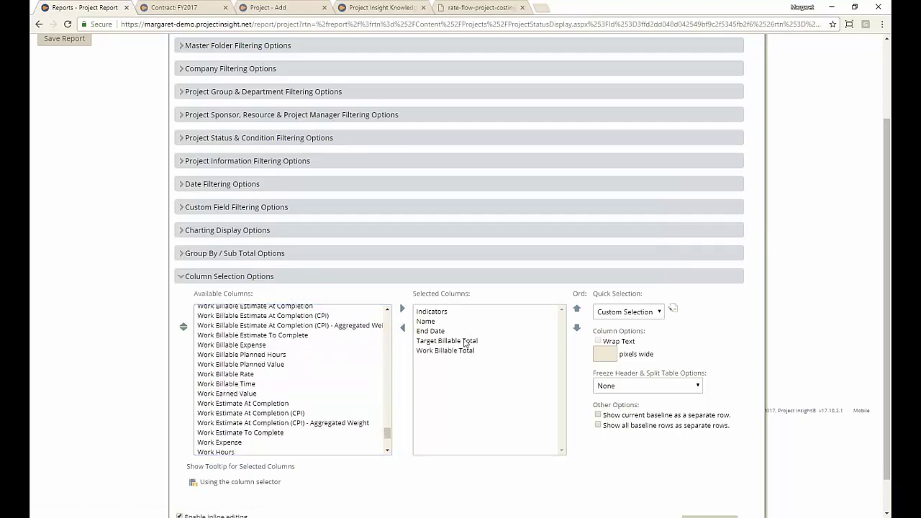
click(467, 342)
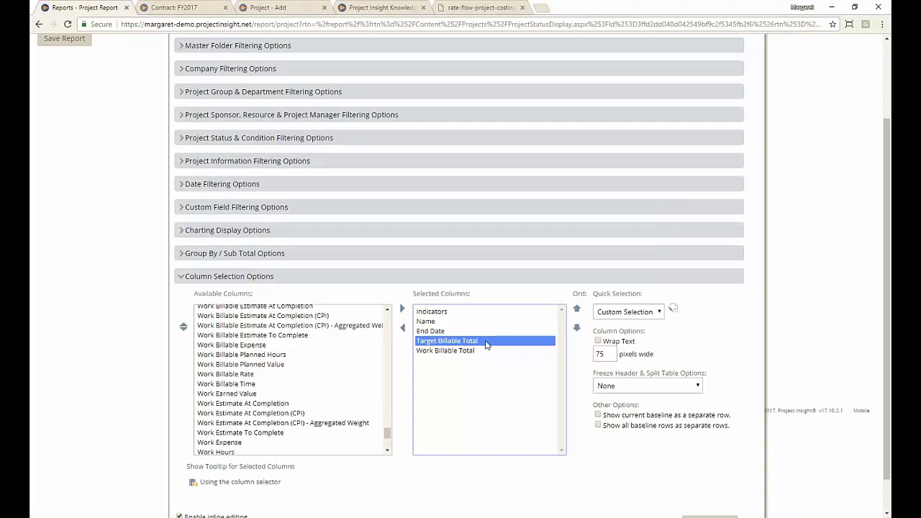
click(484, 352)
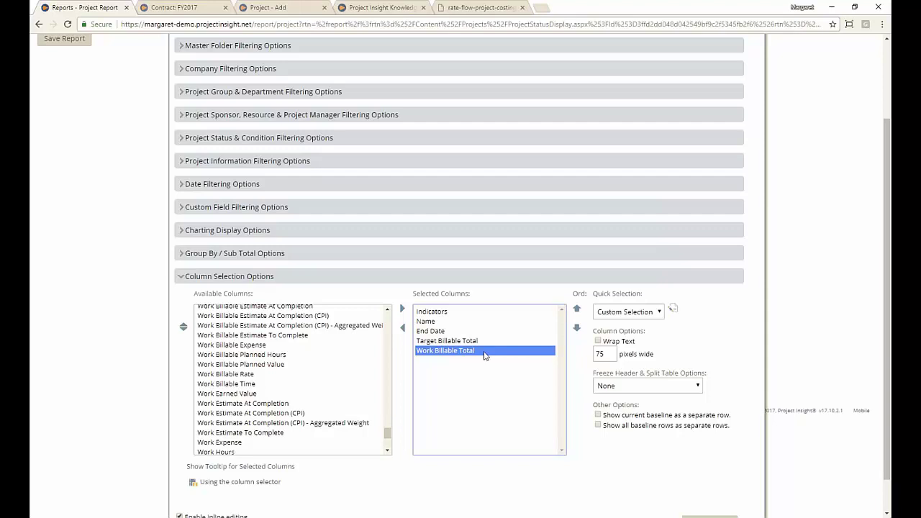
Add the Invoiced Total column to the report and place it after Work Billable Total
click(300, 365)
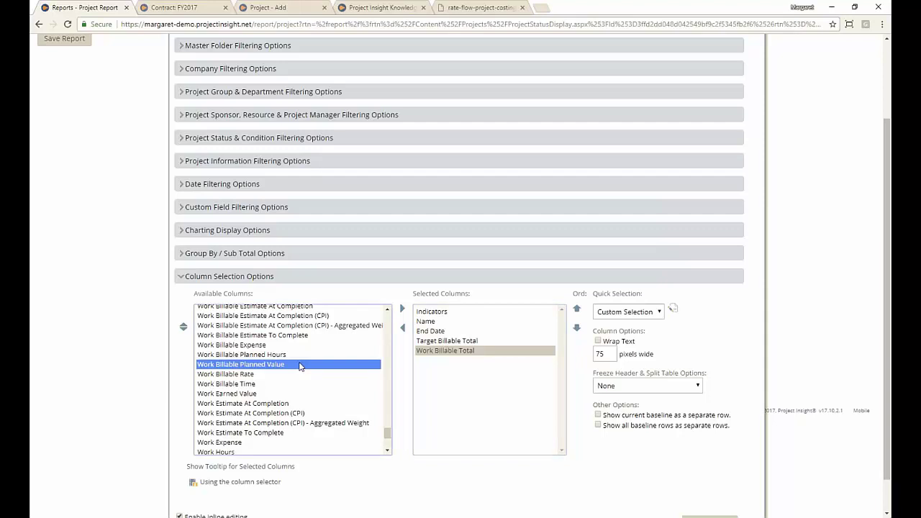
text(inv)
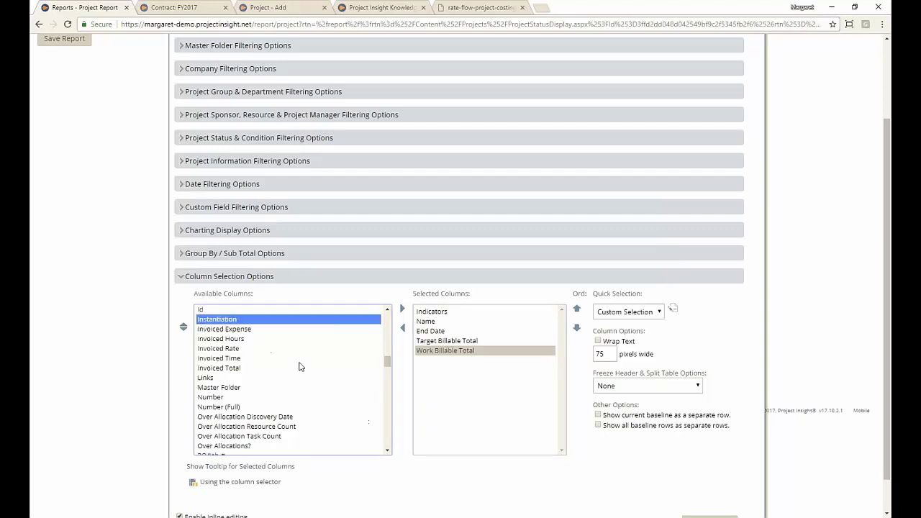
click(234, 368)
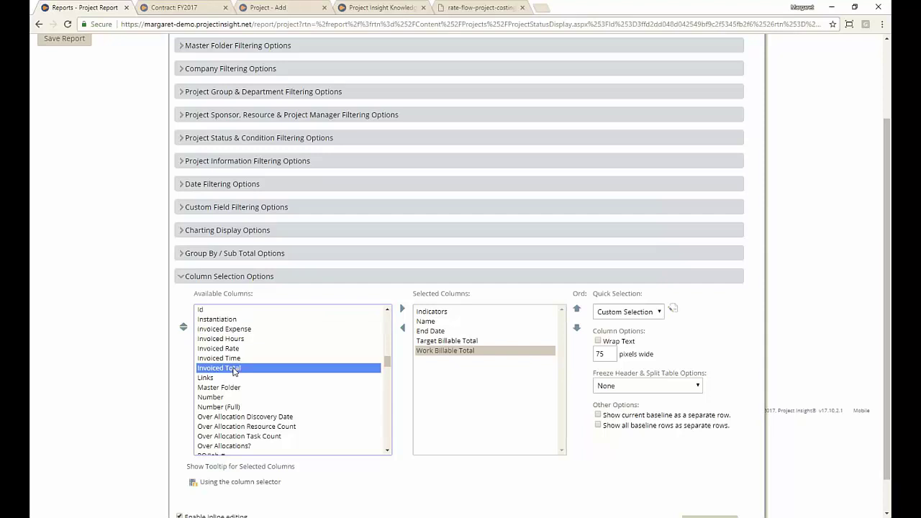
click(402, 308)
click(456, 351)
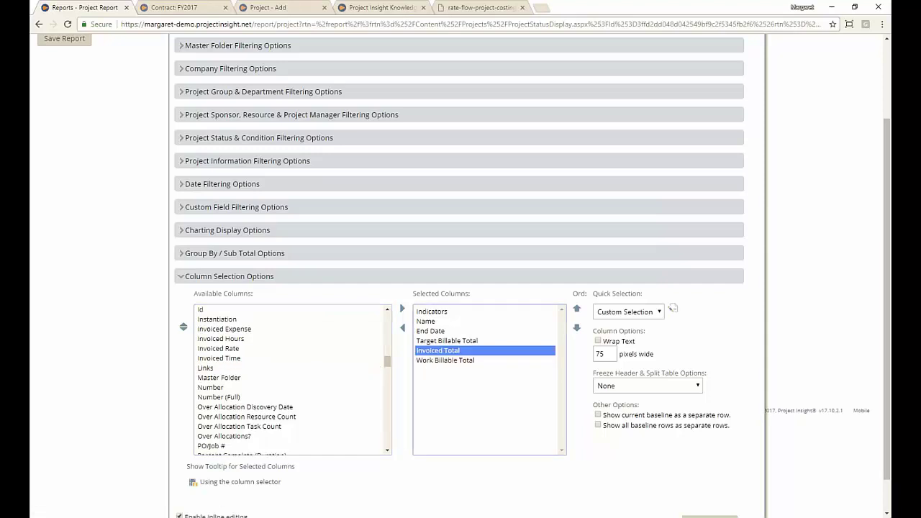
click(576, 328)
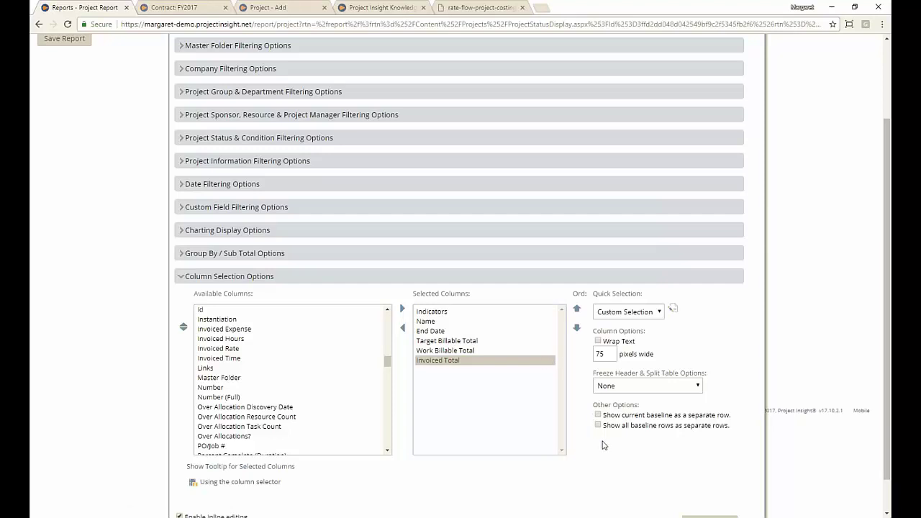
Run the project report and widen the Target Billable Total, Work Billable Total and Invoiced Total columns to show their full headings
scroll(603, 442, down, 1)
click(708, 485)
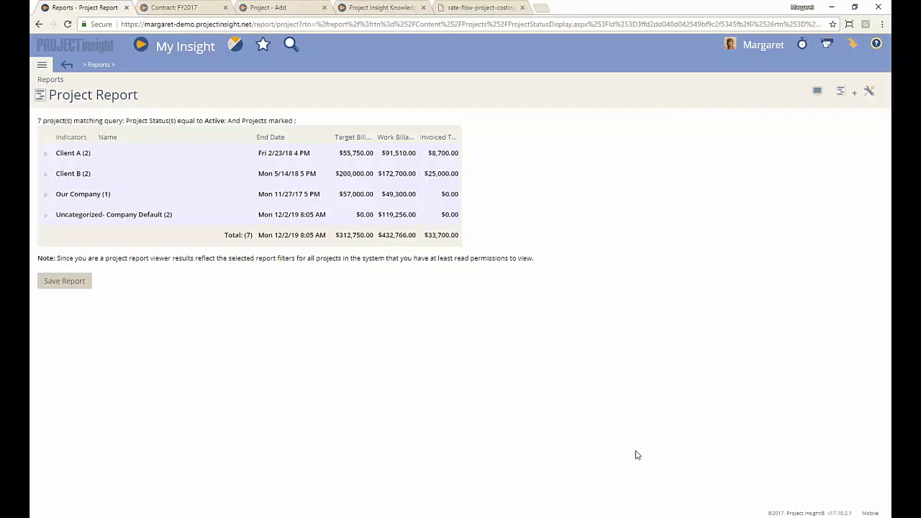
drag(375, 132, 411, 128)
drag(495, 129, 688, 129)
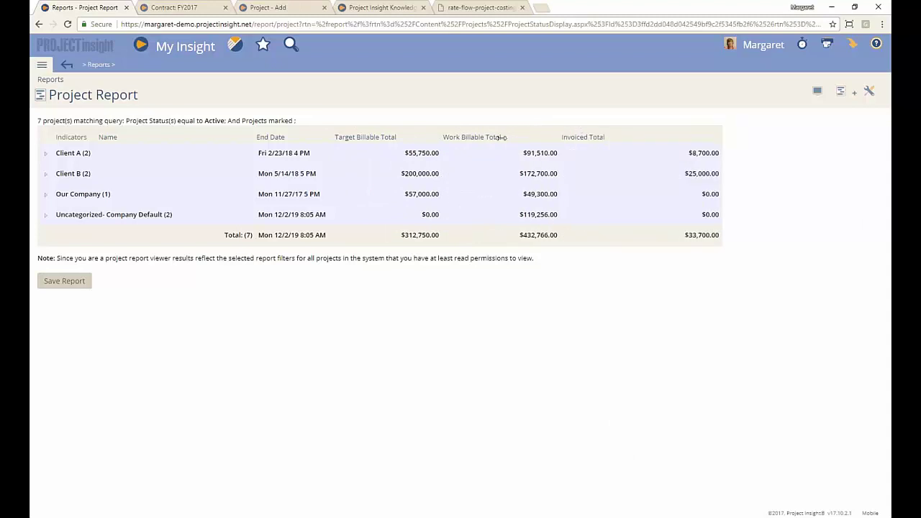
Expand the Client A, Client B and Our Company groups to examine their projects' billable and invoiced totals
click(52, 154)
click(46, 213)
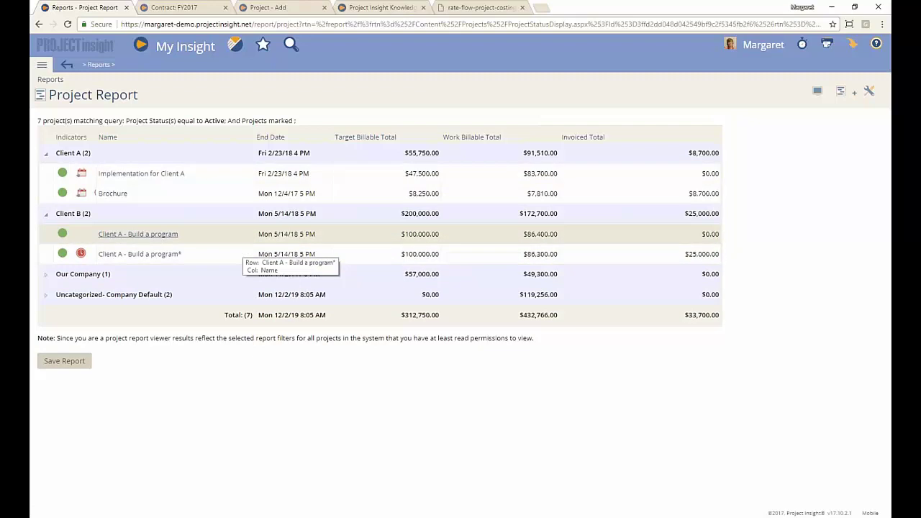
click(46, 214)
click(48, 235)
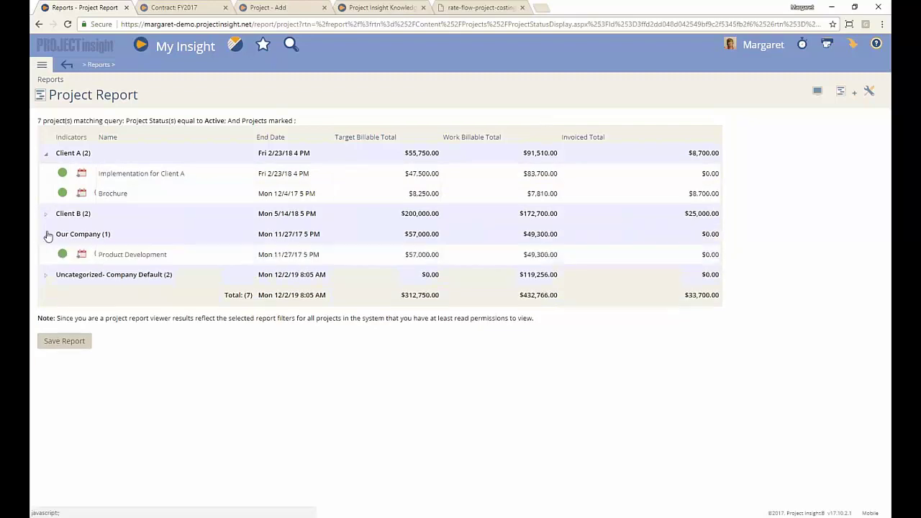
click(46, 214)
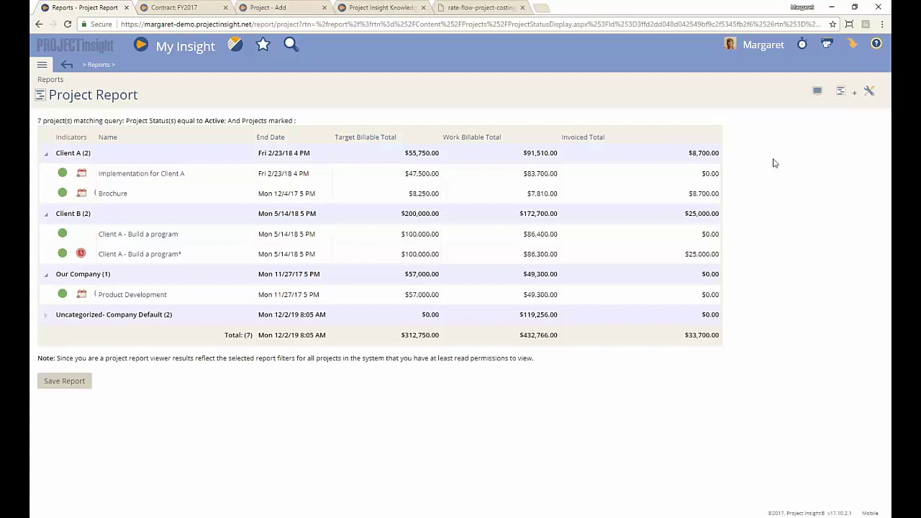
Set Chart 1 in the report's charting options to Custom Chart and include the table results when displaying charts
click(819, 93)
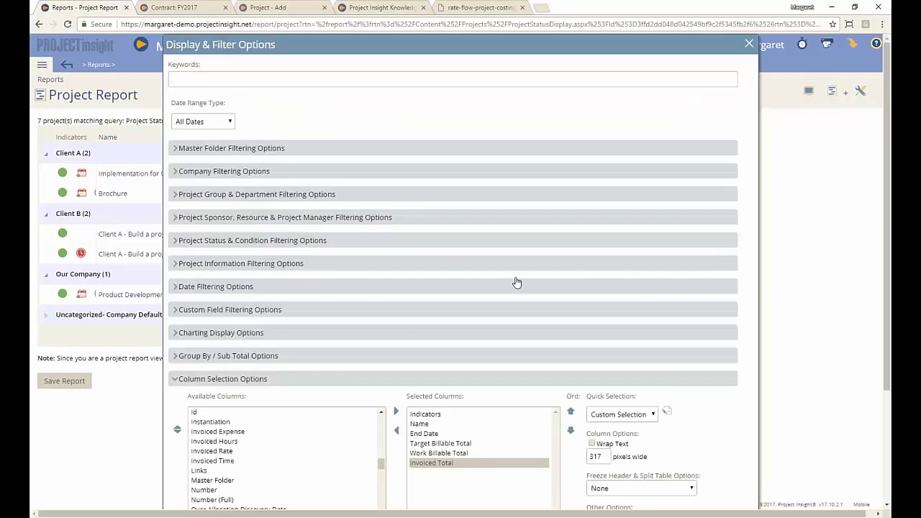
click(263, 378)
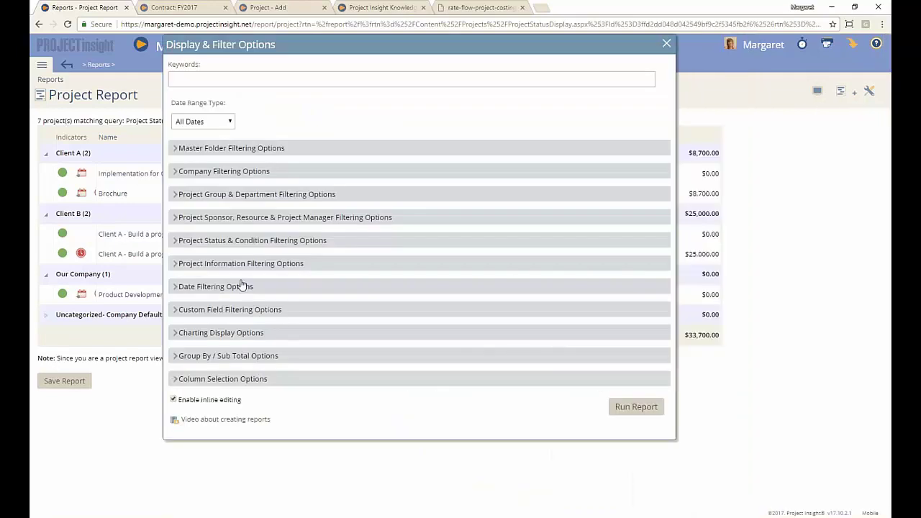
click(256, 337)
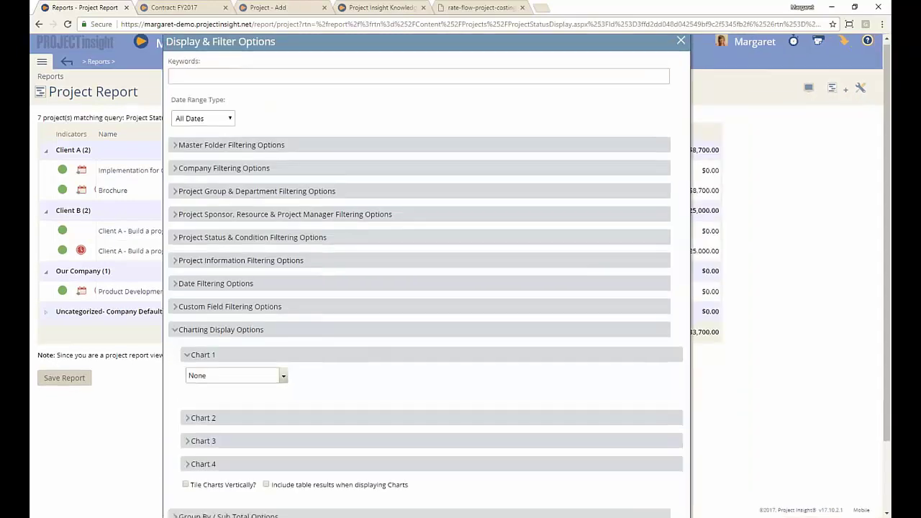
scroll(374, 345, down, 1)
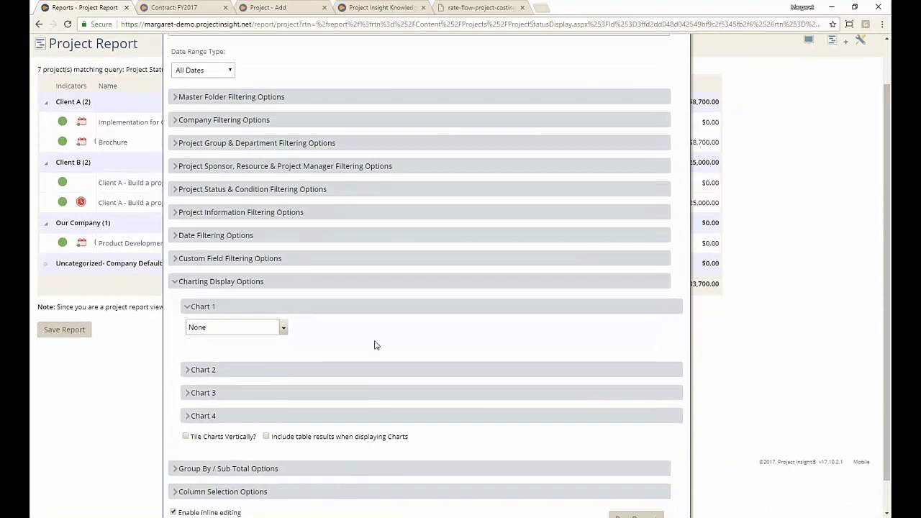
click(265, 436)
click(260, 329)
click(257, 380)
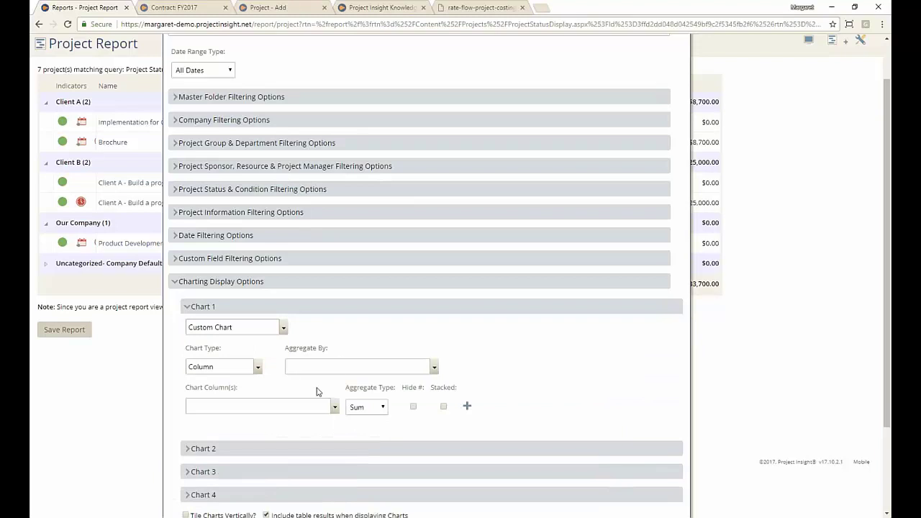
Set Chart 1 to aggregate its data by Company Default
click(340, 364)
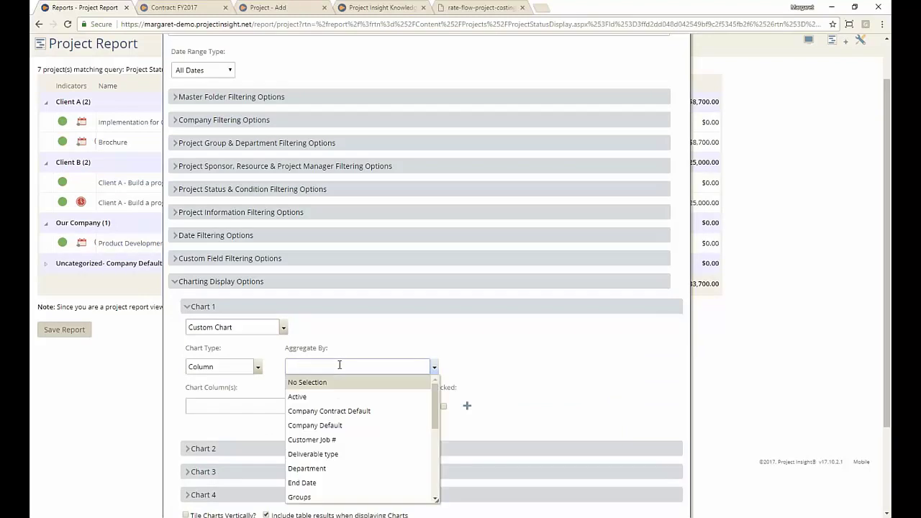
text(Clien)
key(BackSpace)
key(BackSpace)
key(BackSpace)
key(BackSpace)
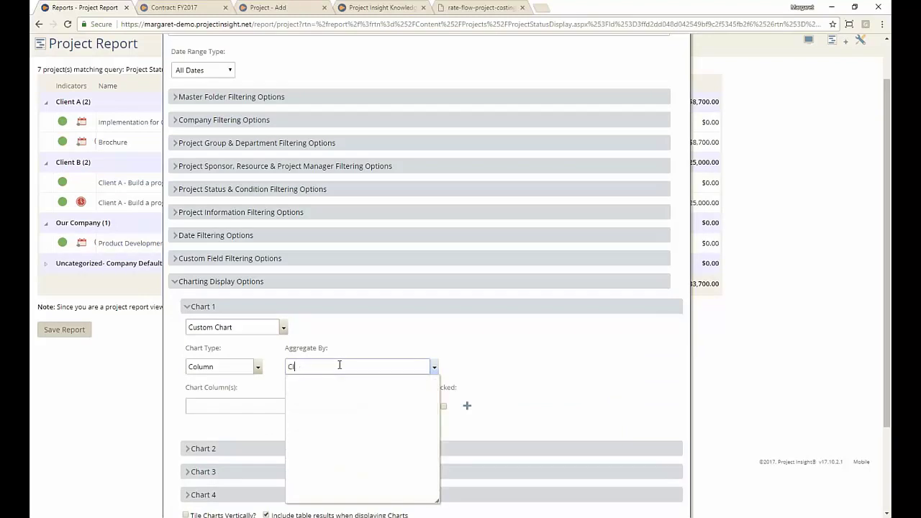
key(Down)
key(Return)
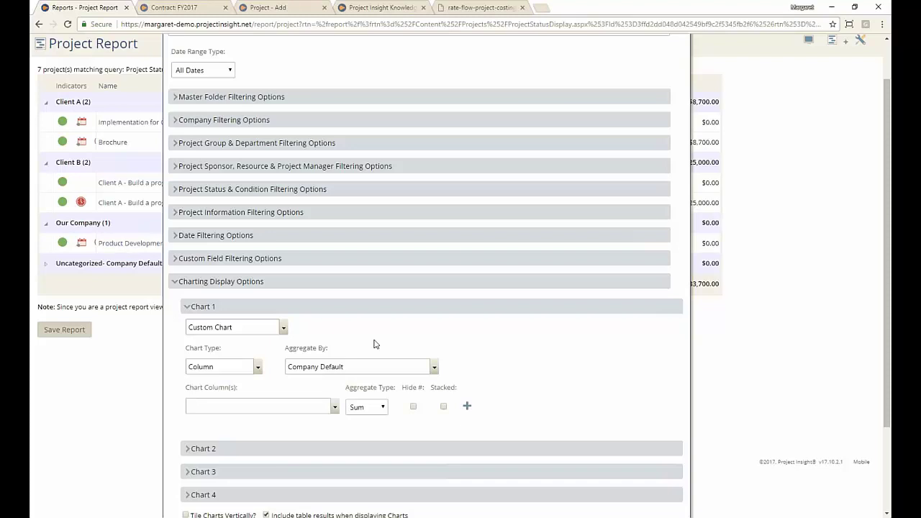
Add Target Billable Total as a chart column for Chart 1, aggregated by Sum
click(253, 407)
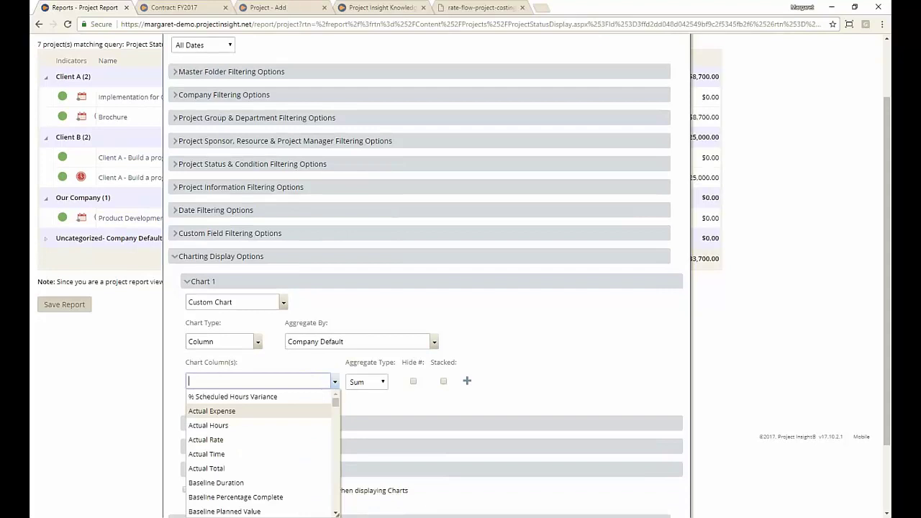
text(Target)
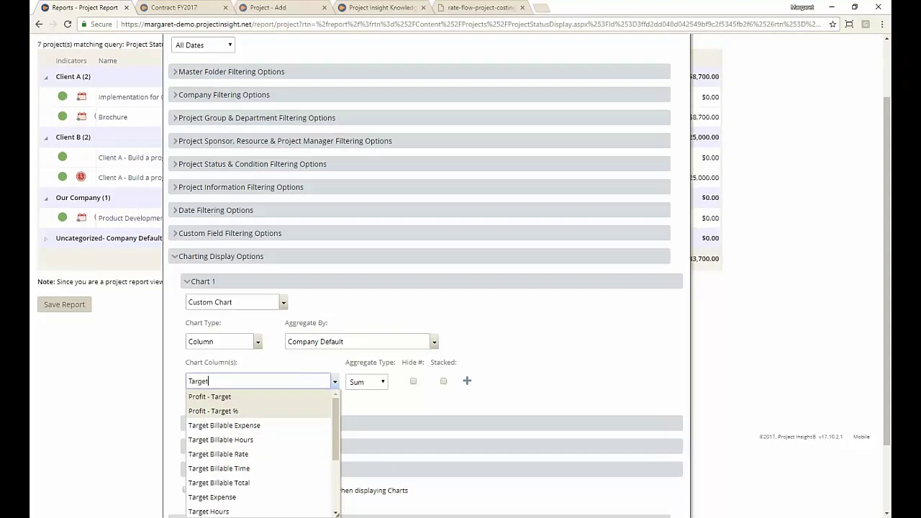
click(259, 483)
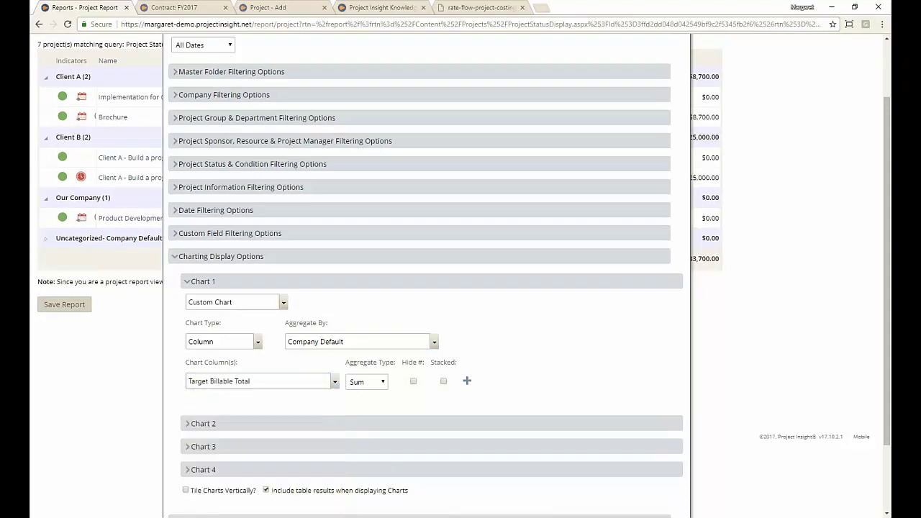
click(466, 380)
Add Invoiced Total as another Sum-aggregated chart column for Chart 1
click(231, 381)
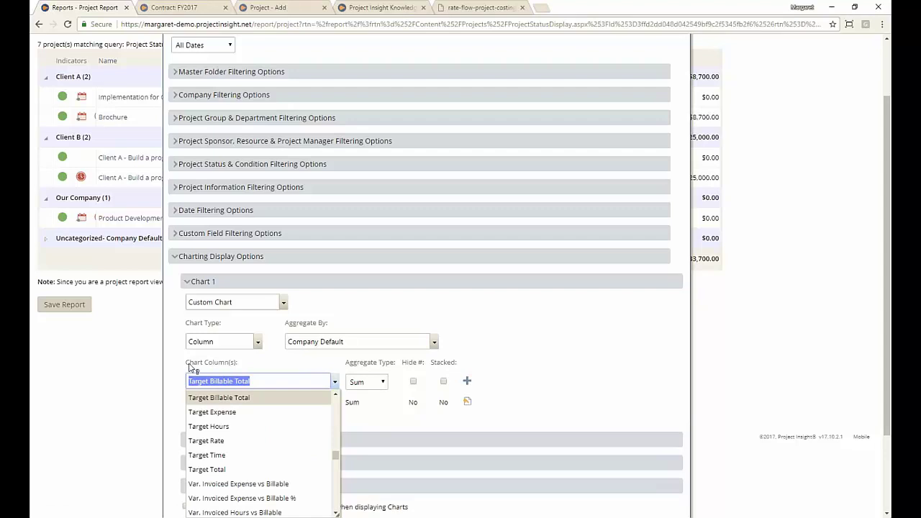
text(Inv)
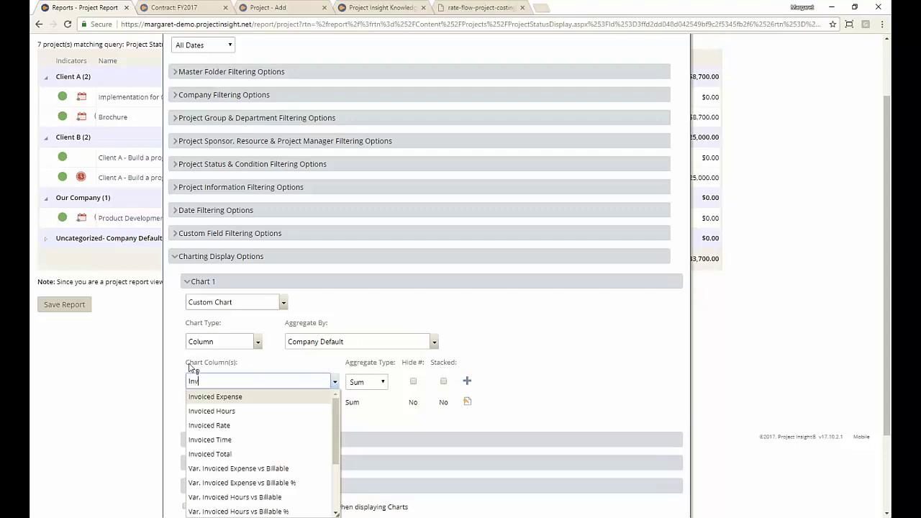
click(210, 454)
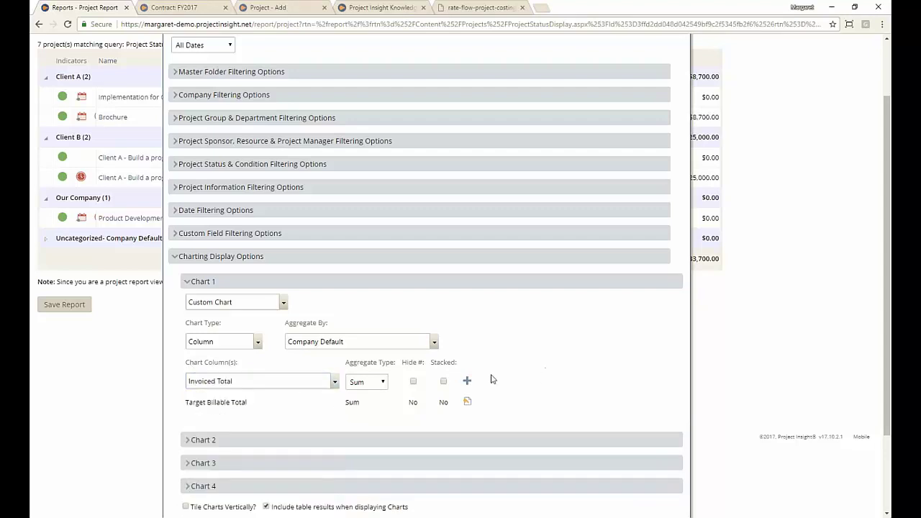
click(467, 382)
Add Work Billable Total as the third Sum-aggregated chart column for Chart 1
click(216, 380)
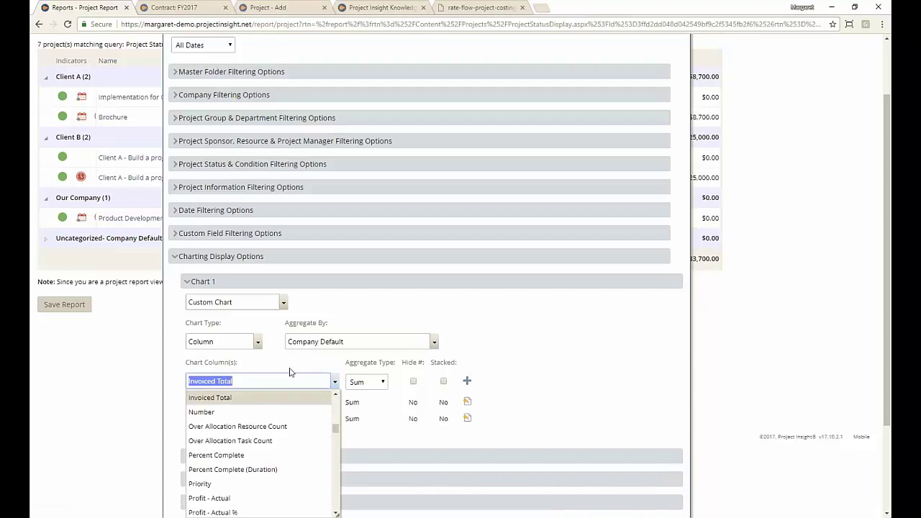
text(Work)
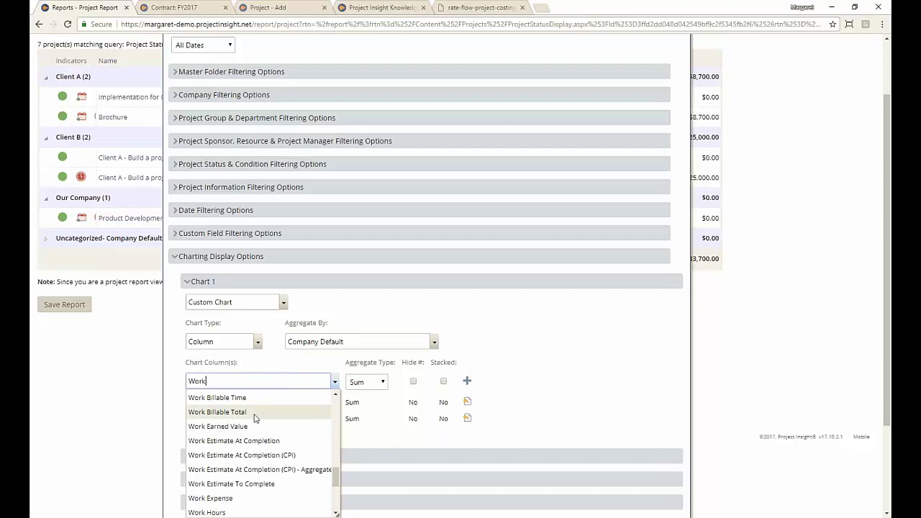
click(255, 413)
click(466, 380)
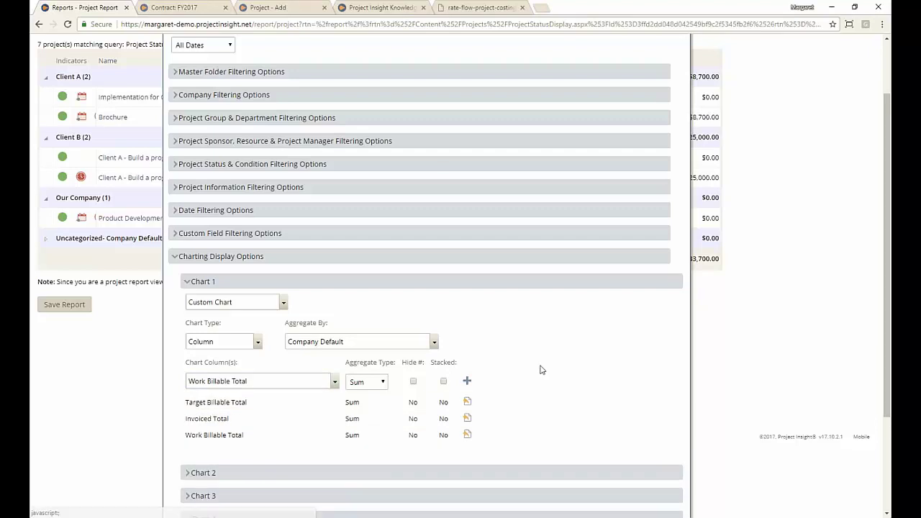
Run the report with the custom chart and examine each company's target, invoiced and work billable totals in it
scroll(541, 370, down, 3)
click(627, 484)
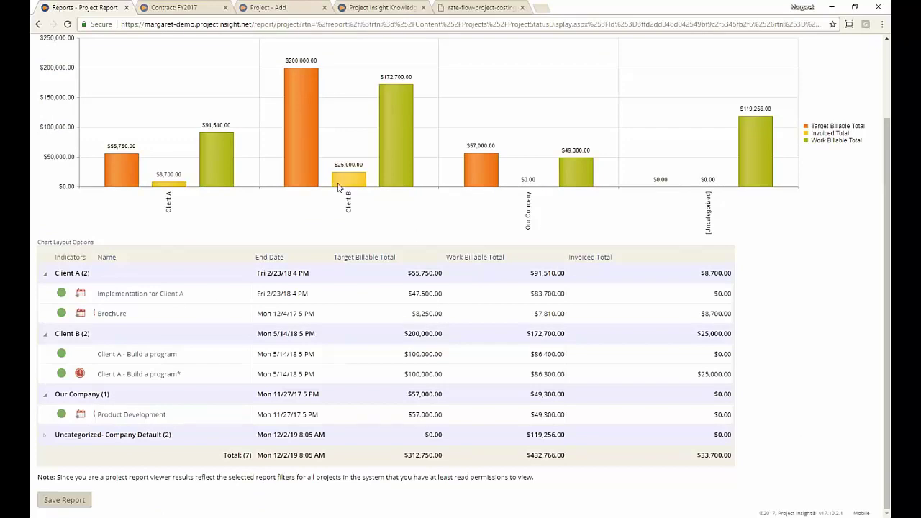
mouse_move(339, 188)
scroll(396, 231, up, 2)
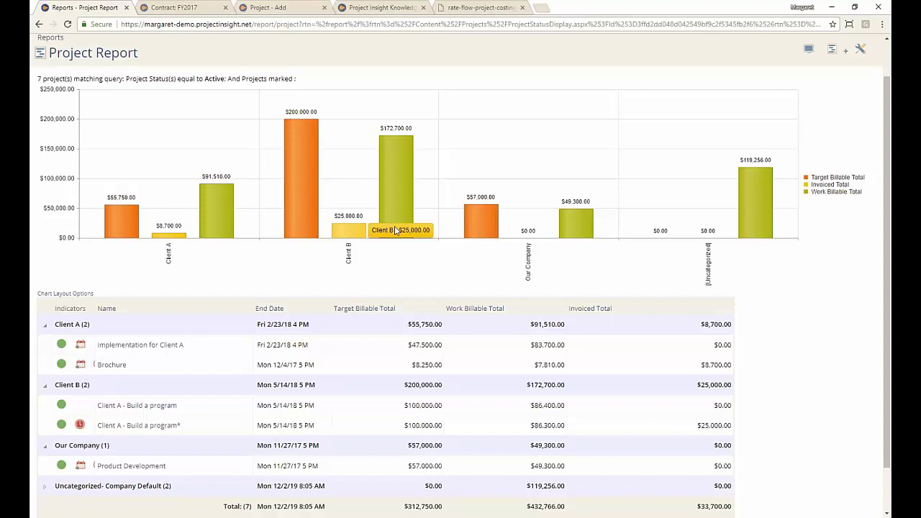
scroll(394, 174, up, 1)
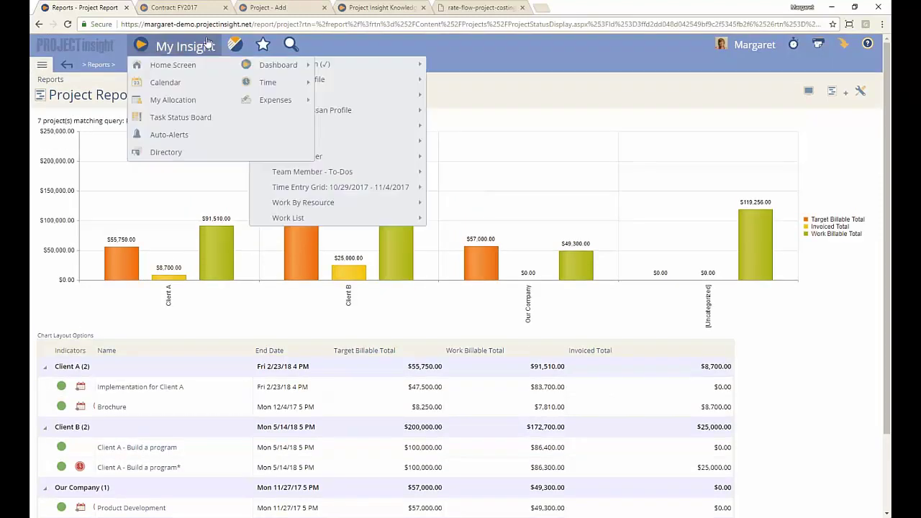
Open the saved project report PS - Client - Actual Profit
mouse_move(235, 44)
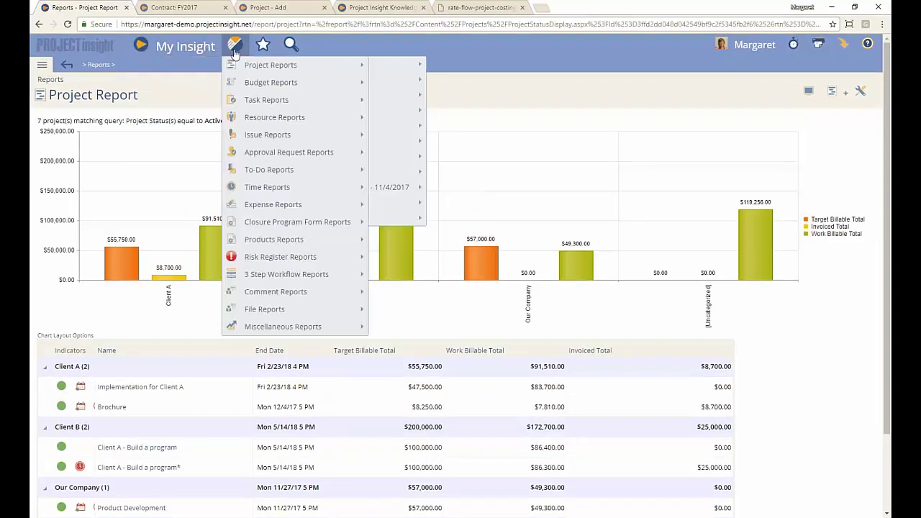
mouse_move(261, 65)
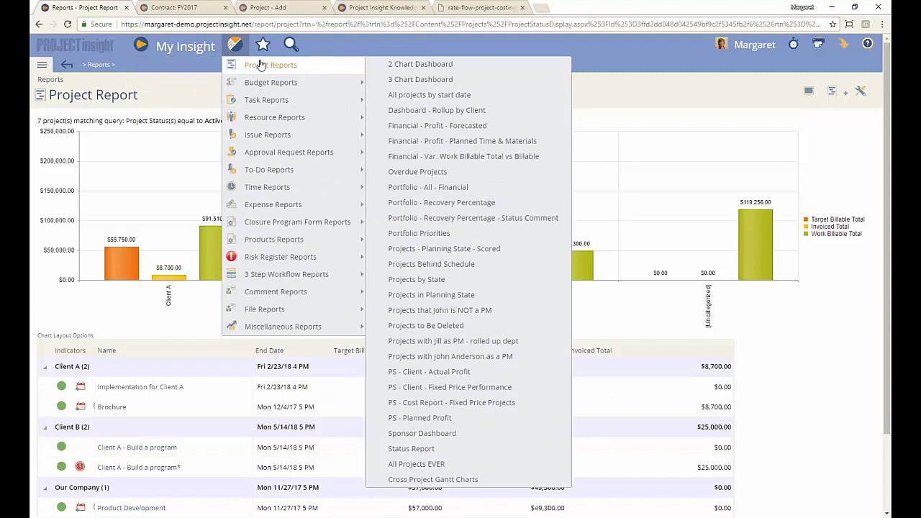
click(466, 372)
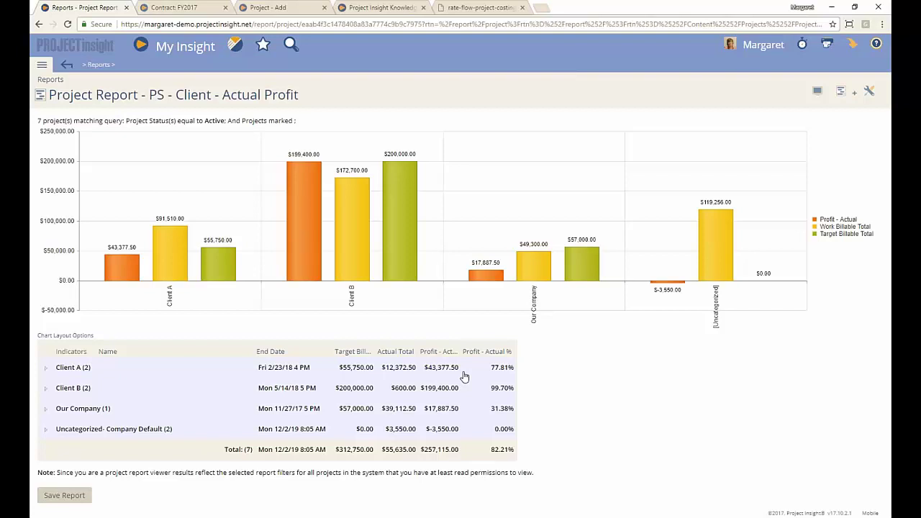
Widen the Profit - Actual % and Profit - Actual columns and expand the Client A group to examine its projects' profit
drag(516, 351, 533, 345)
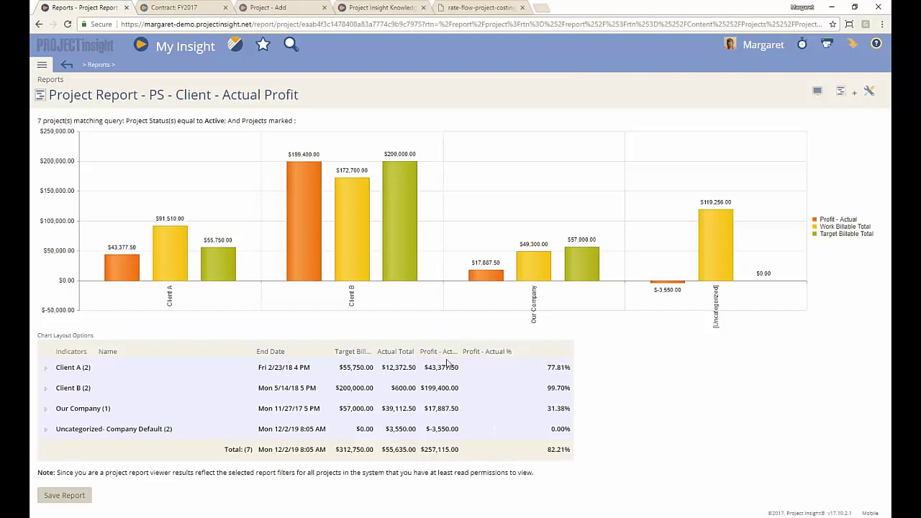
drag(441, 346, 494, 345)
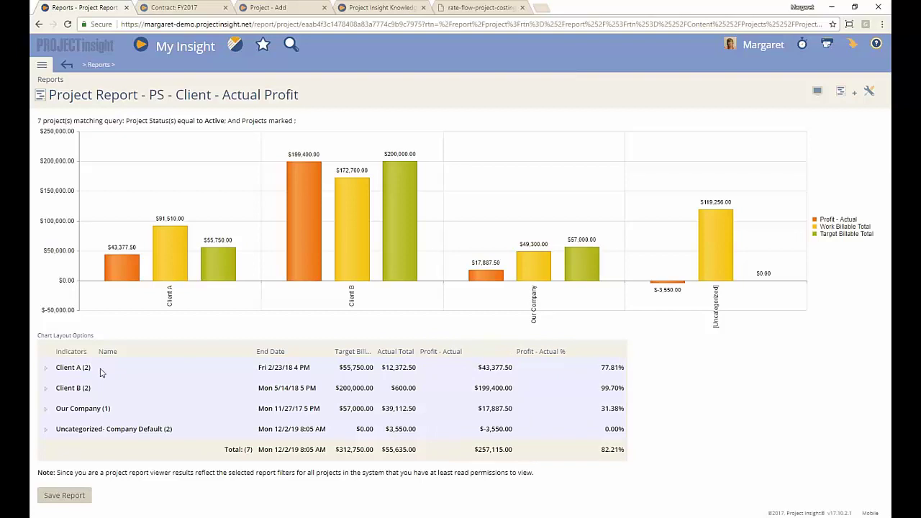
click(46, 367)
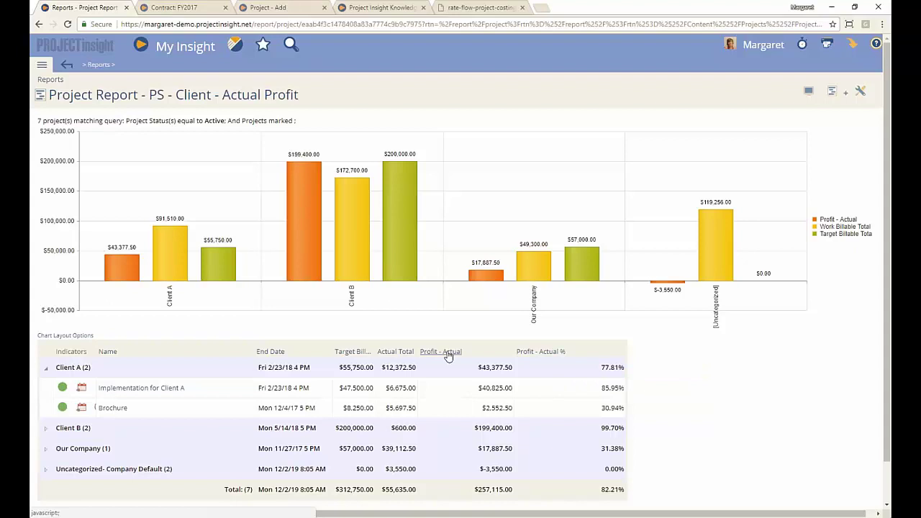
mouse_move(447, 356)
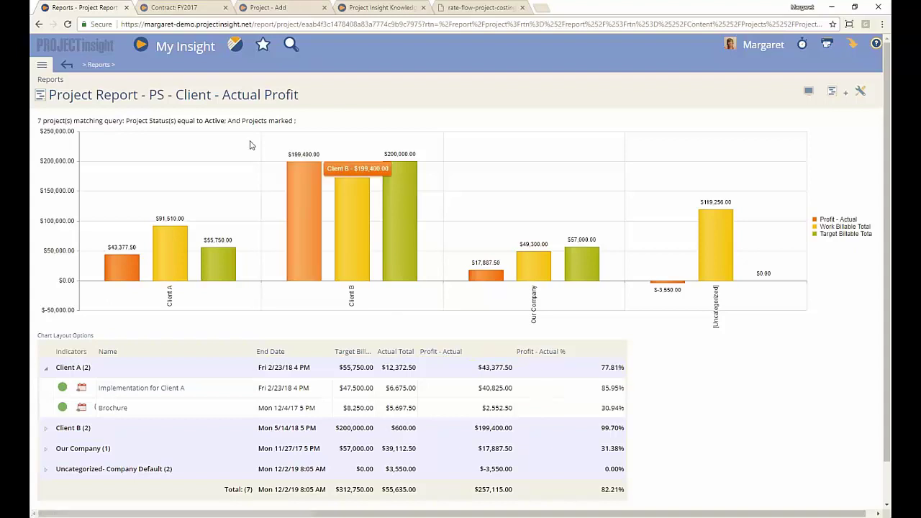
Open the saved project report PS - Cost Report - Fixed Price Projects
click(231, 52)
mouse_move(345, 82)
mouse_move(348, 66)
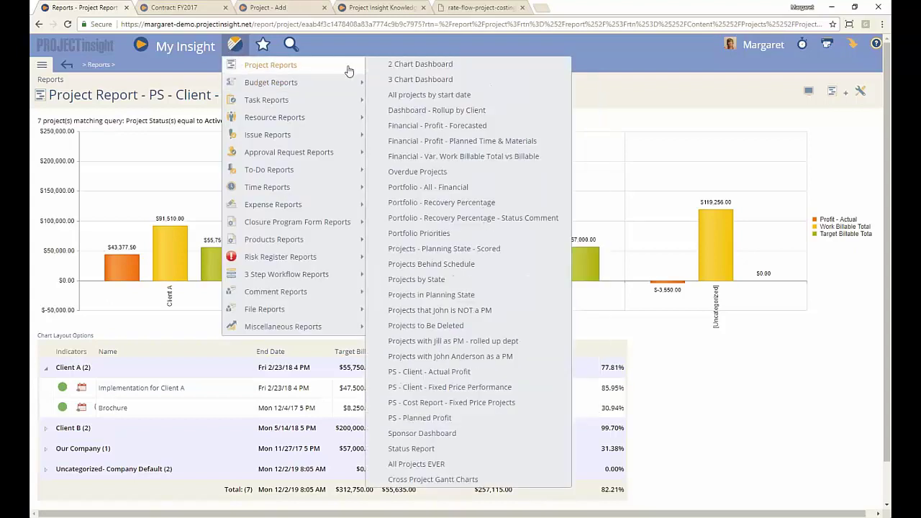
click(480, 407)
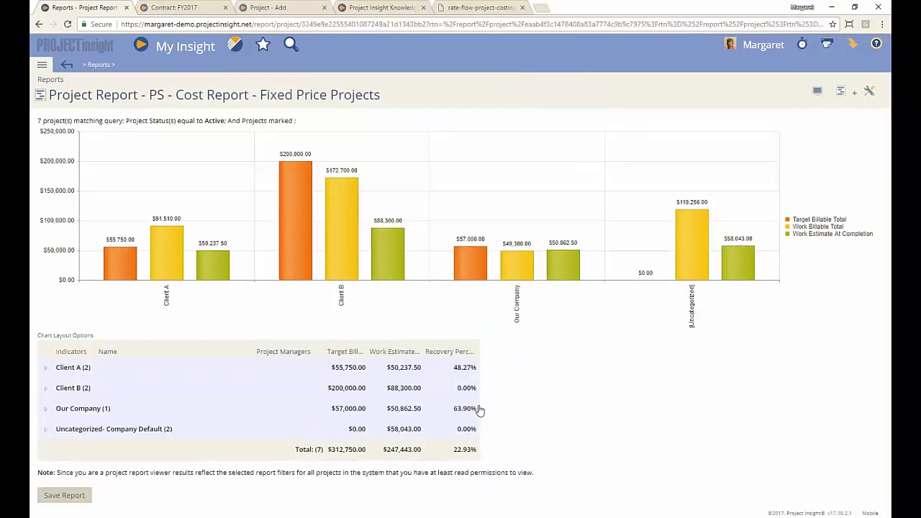
Resize the Target Billable Total, Work Estimate At Completion and Recovery Percent columns to show their full headings, and expand the Client A group
drag(393, 344, 506, 342)
drag(362, 343, 430, 342)
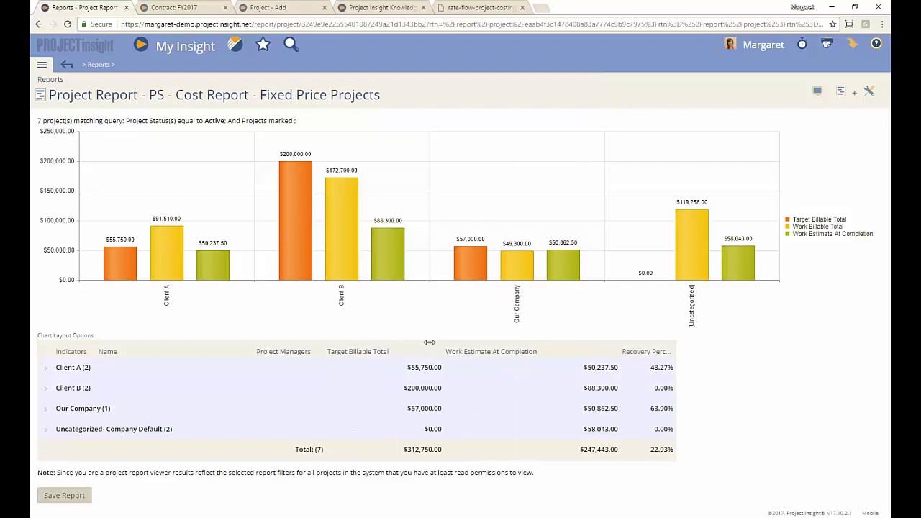
drag(548, 342, 510, 342)
drag(602, 343, 666, 343)
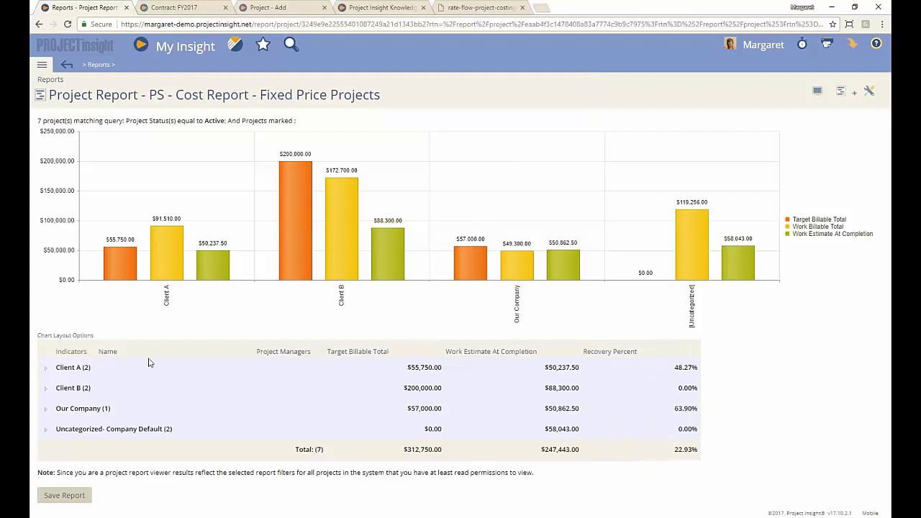
click(65, 367)
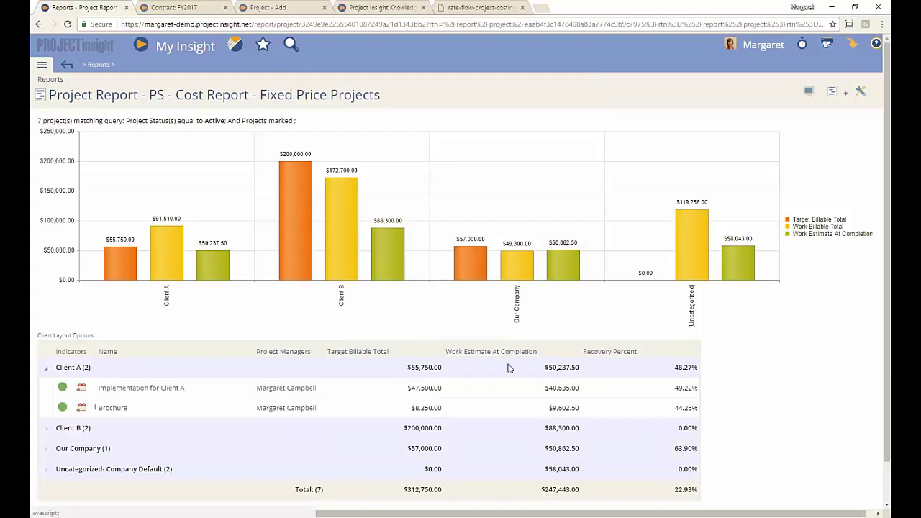